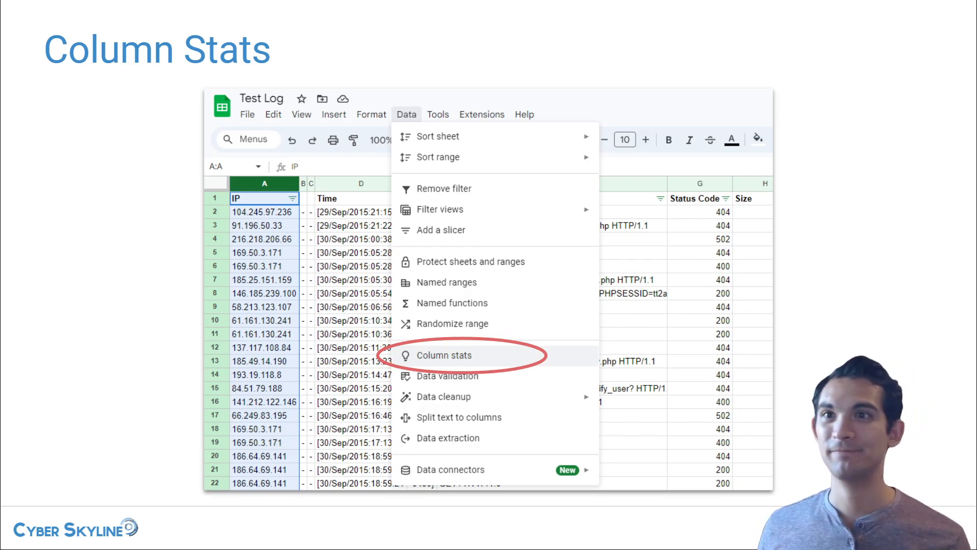
pyautogui.press('Right')
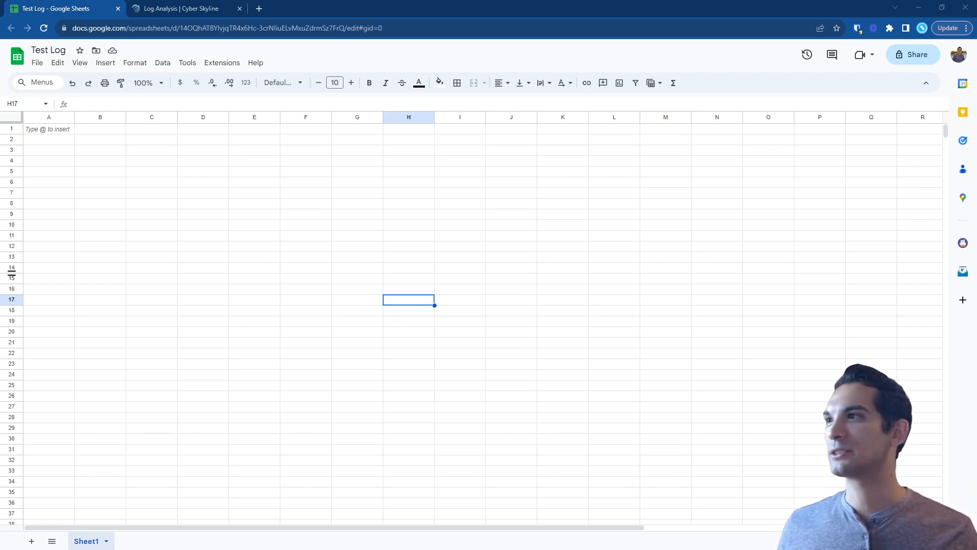
pyautogui.click(142, 293)
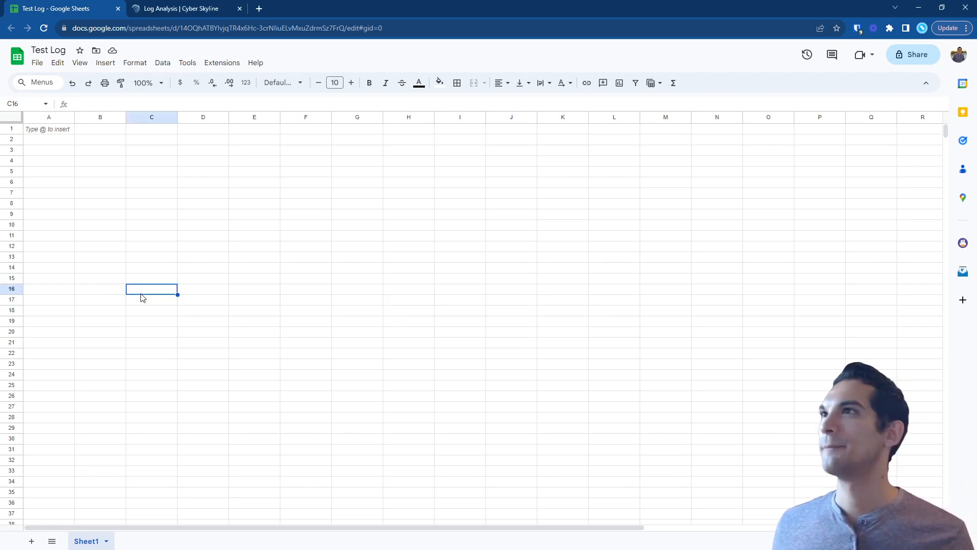
pyautogui.click(355, 204)
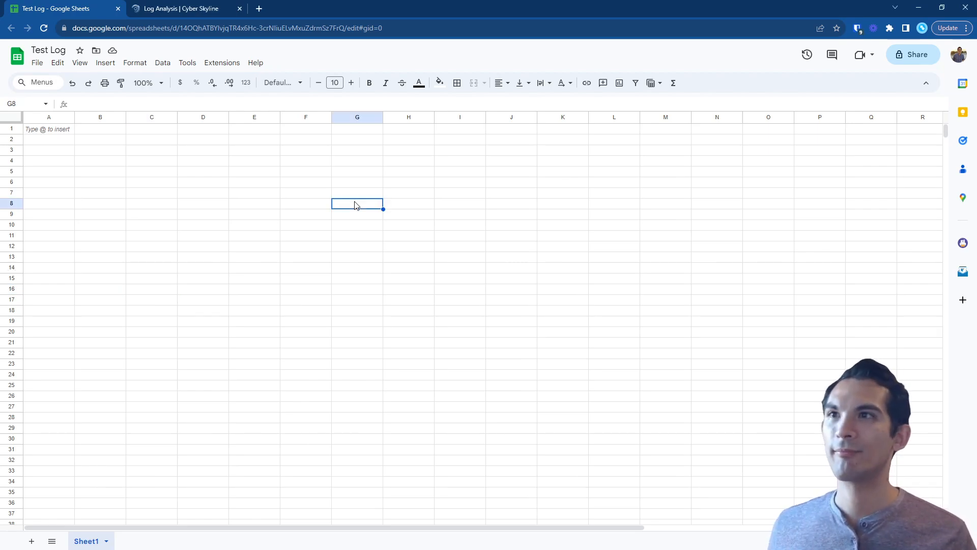
pyautogui.hotkey('ctrl', '+')
pyautogui.hotkey('ctrl', '+')
pyautogui.hotkey('ctrl', '-')
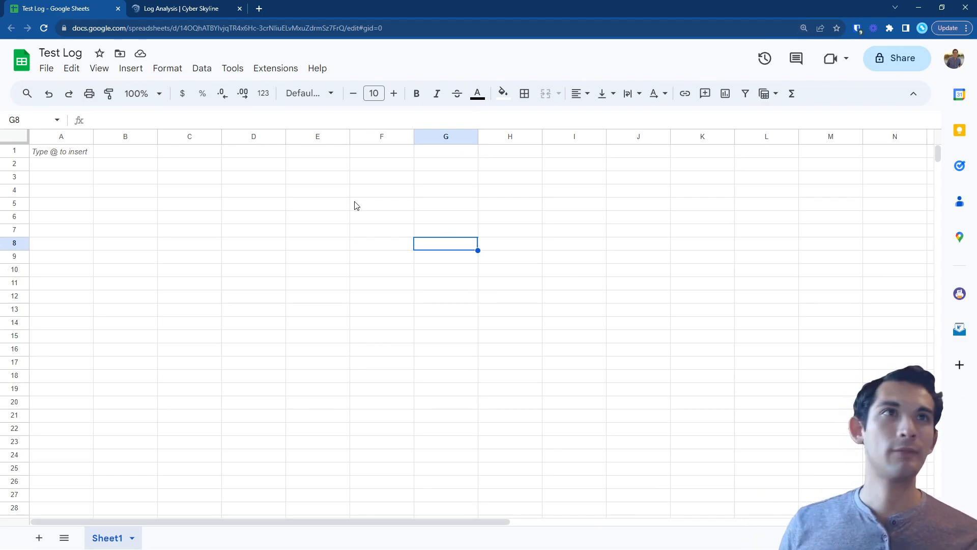
# - Check the Log Analysis challenge page, and paste the nginx access log into the Test Log sheet starting at cell A1
pyautogui.click(195, 19)
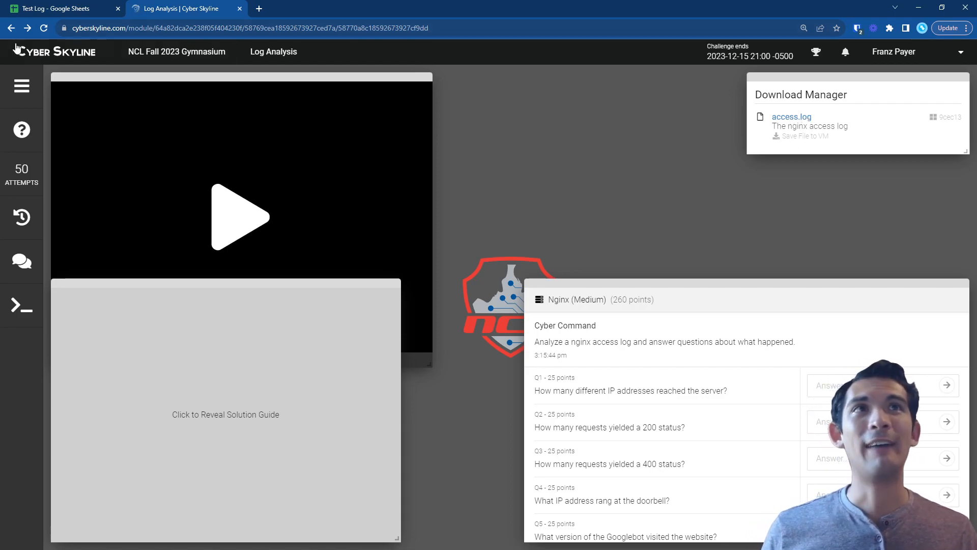
pyautogui.click(47, 12)
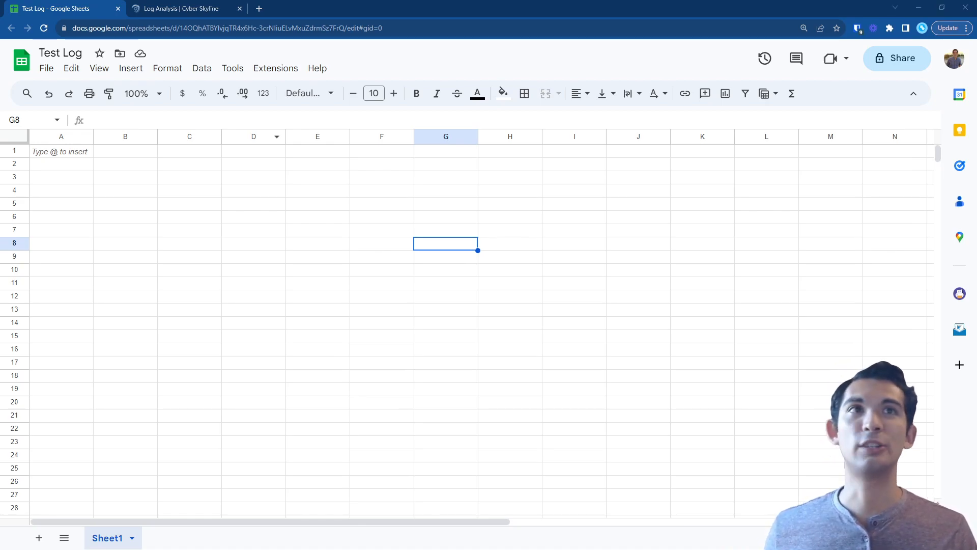
pyautogui.click(77, 152)
pyautogui.hotkey('ctrl', 'v')
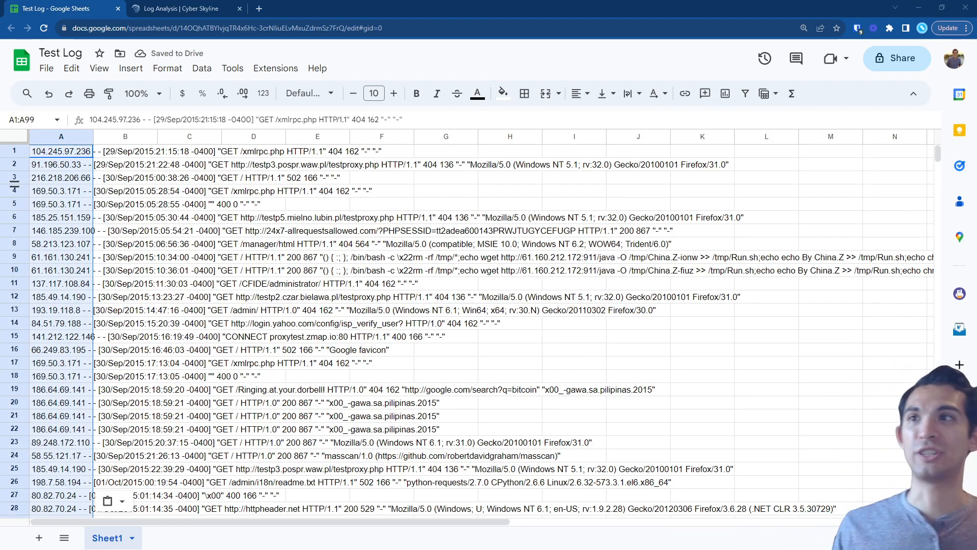
pyautogui.click(71, 154)
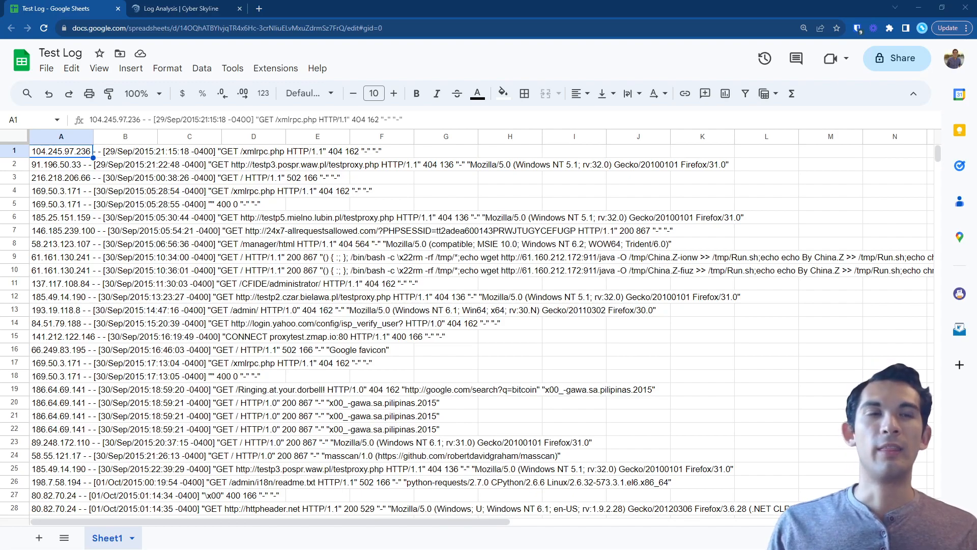
pyautogui.click(64, 249)
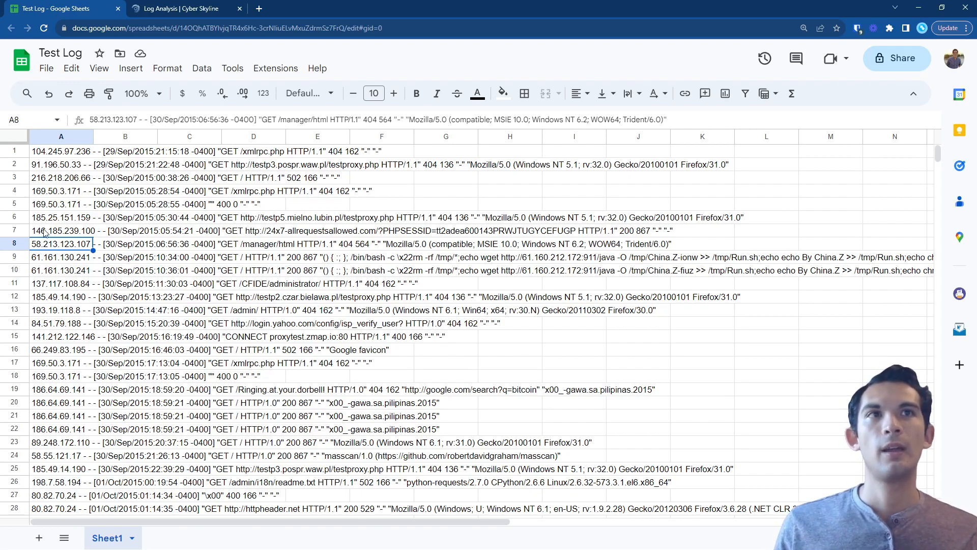
pyautogui.click(70, 154)
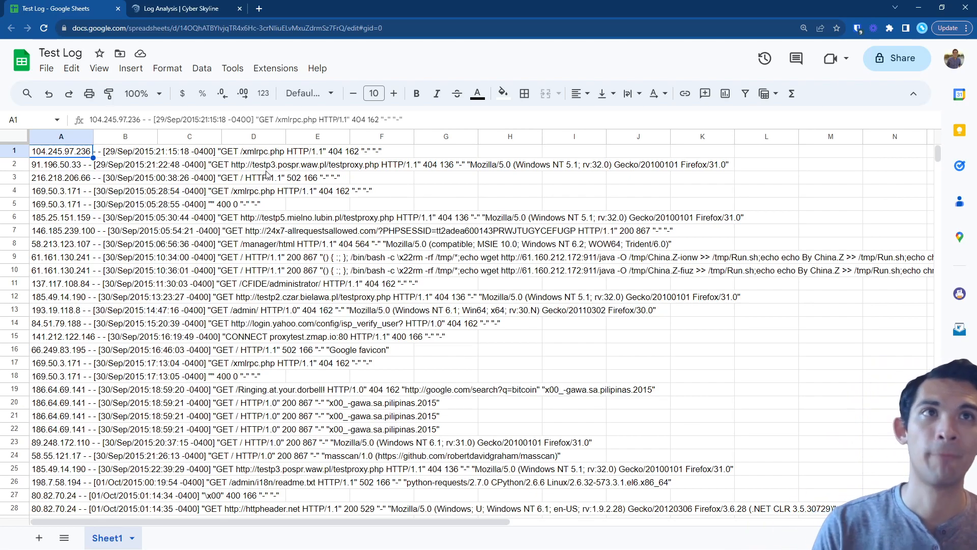
# - Split the log text in the whole of column A into separate columns
pyautogui.click(58, 141)
pyautogui.click(58, 135)
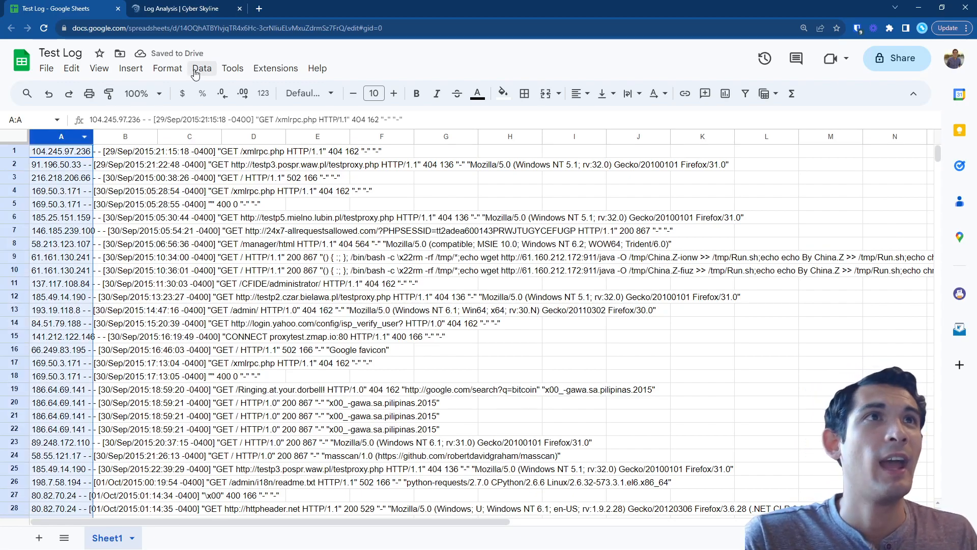
pyautogui.rightClick(76, 139)
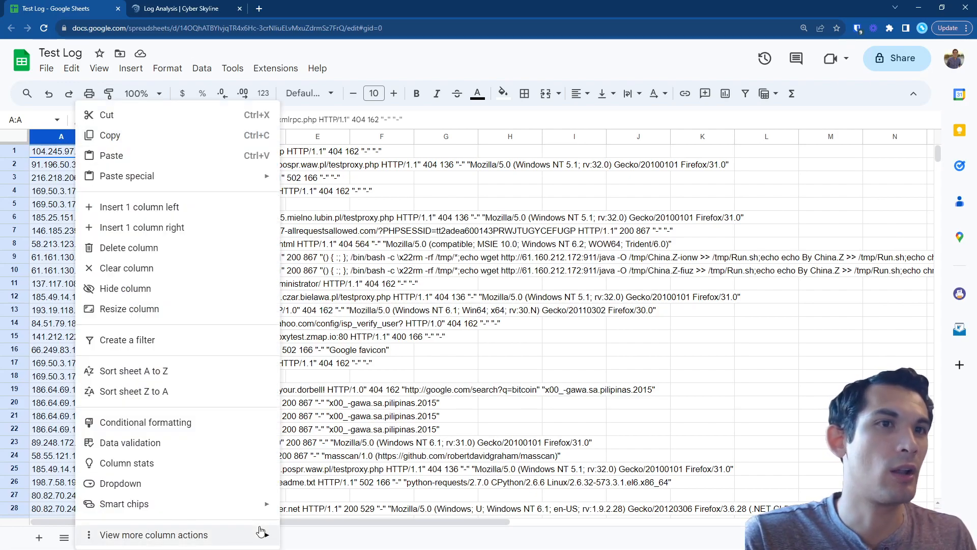
pyautogui.moveTo(261, 530)
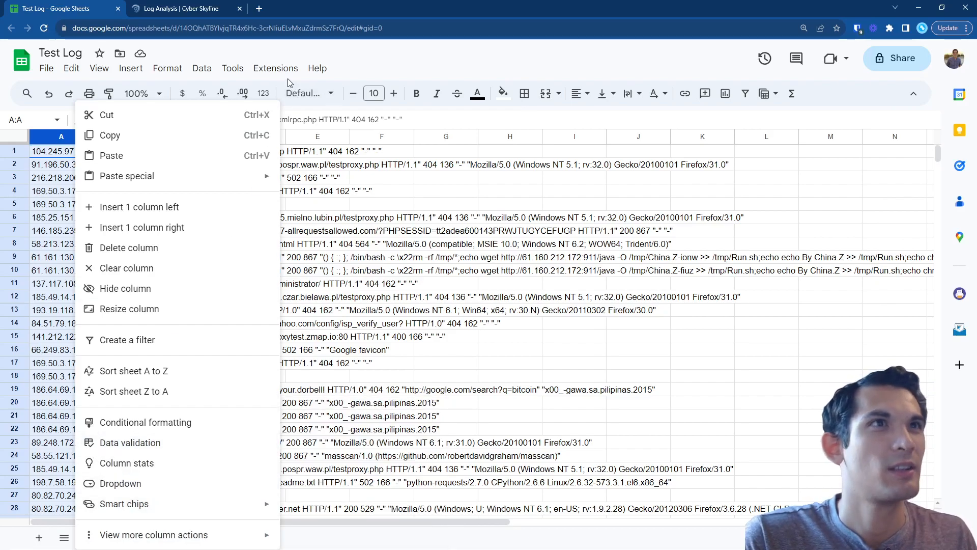
pyautogui.click(204, 71)
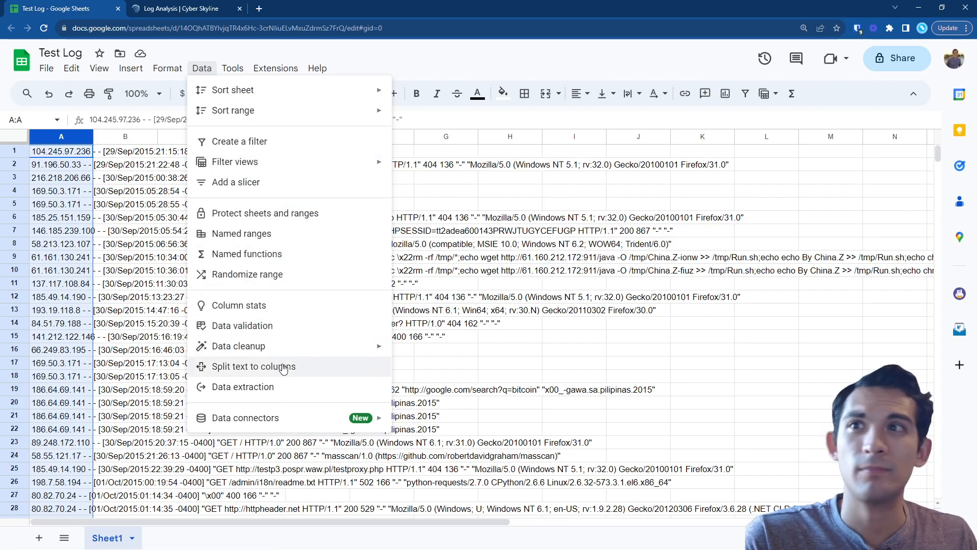
pyautogui.click(283, 367)
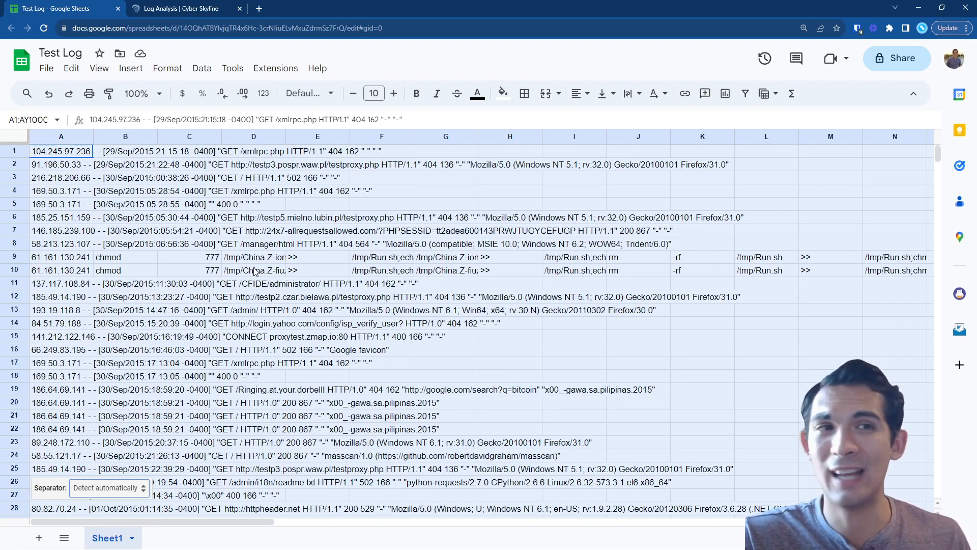
# - Set the separator of the column split to a custom double quotation mark (")
pyautogui.click(80, 489)
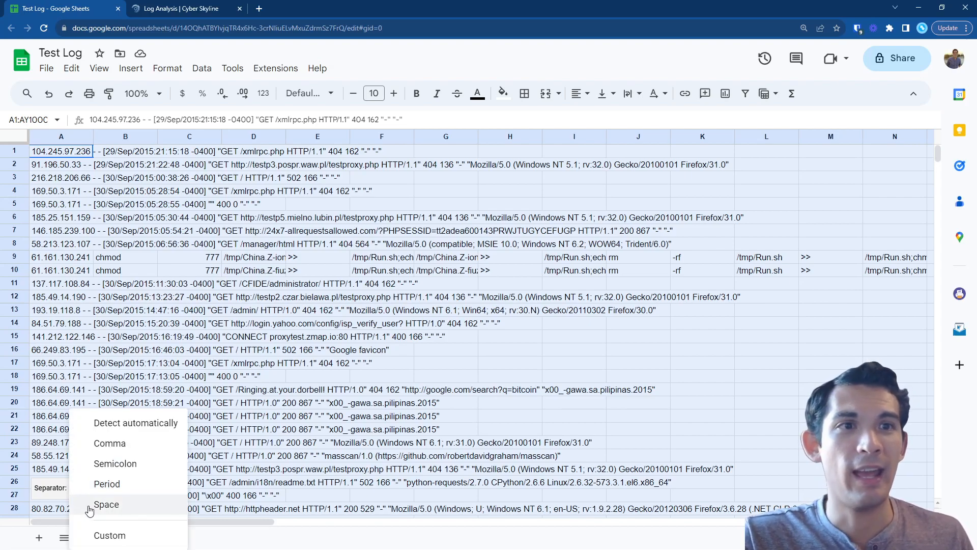
pyautogui.click(147, 539)
pyautogui.write('"')
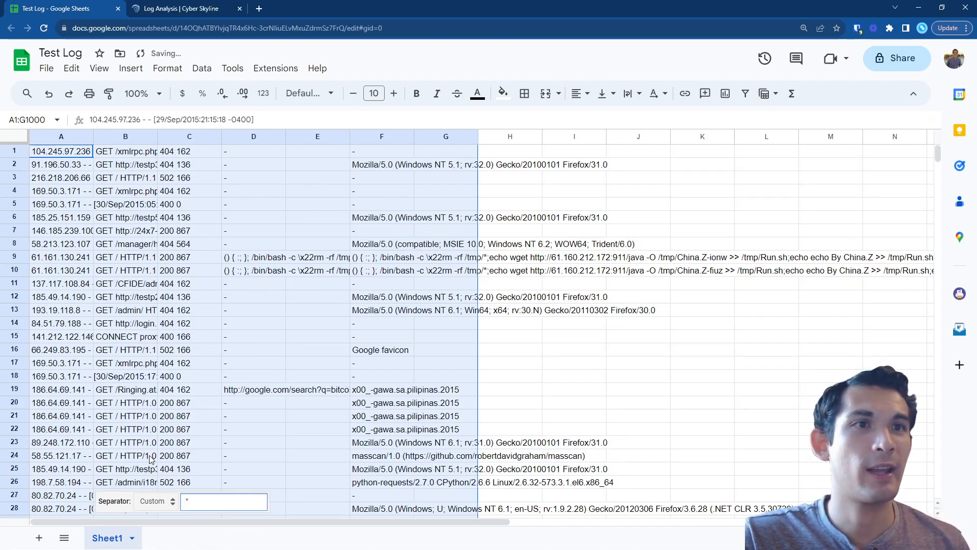
pyautogui.click(197, 314)
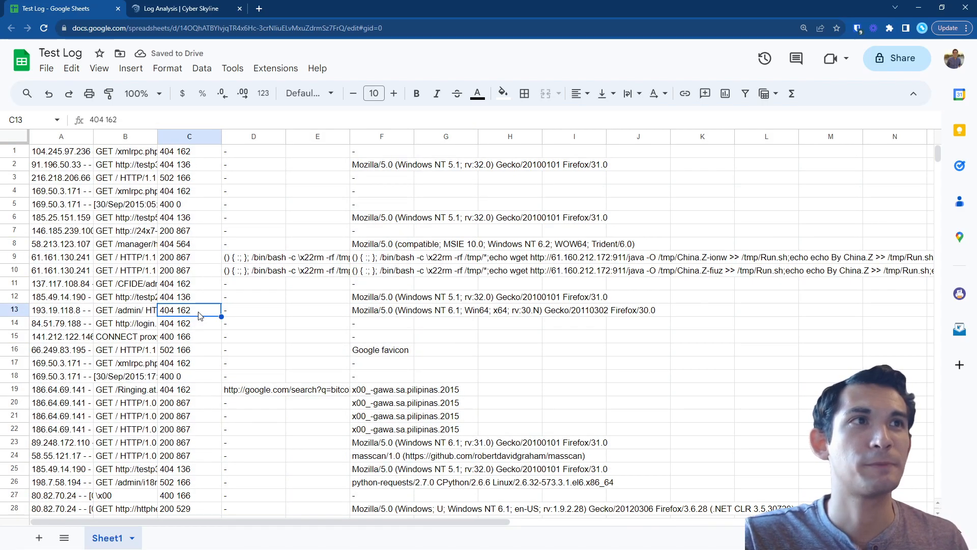
# - Examine the split log rows down the sheet, including the contents of column E
pyautogui.scroll(-20, 336, 294)
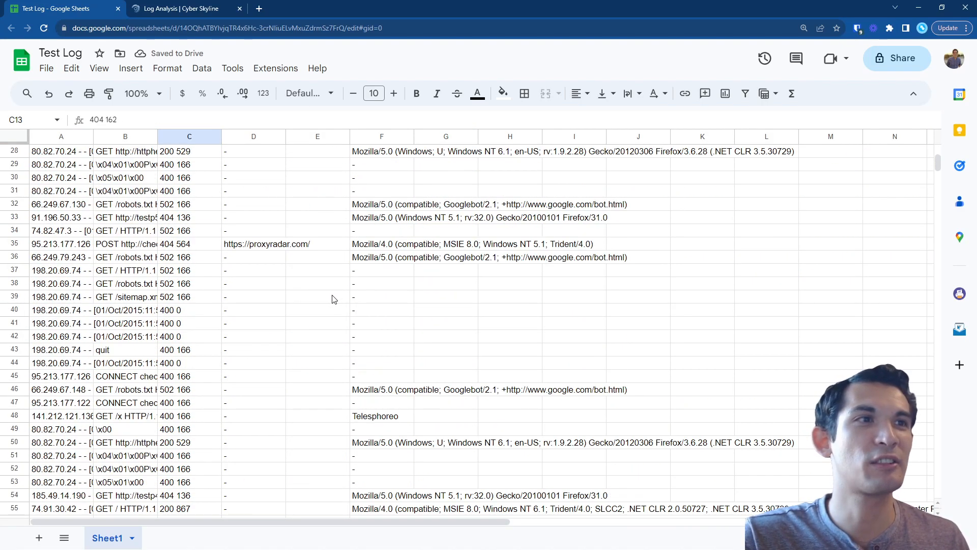
pyautogui.scroll(-4, 339, 311)
pyautogui.scroll(15, 331, 303)
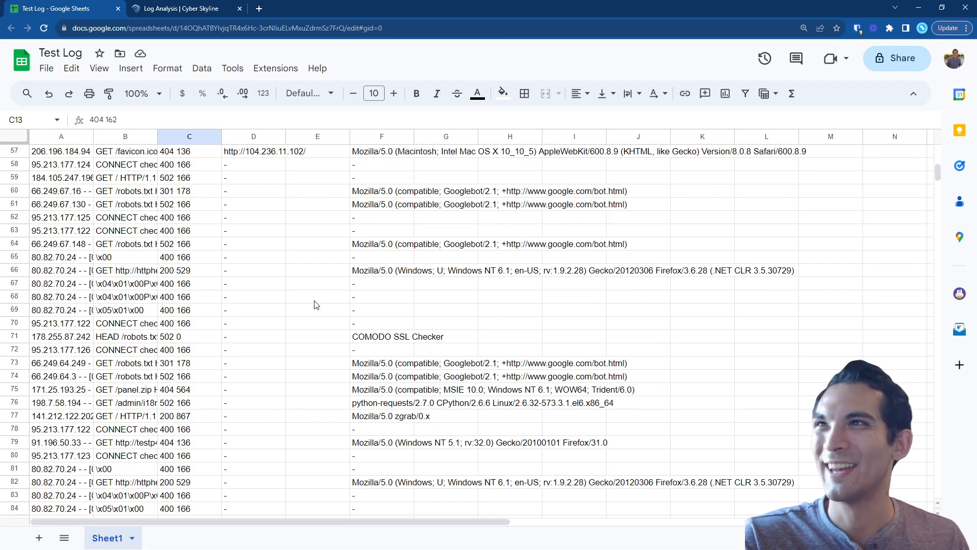
pyautogui.scroll(9, 305, 269)
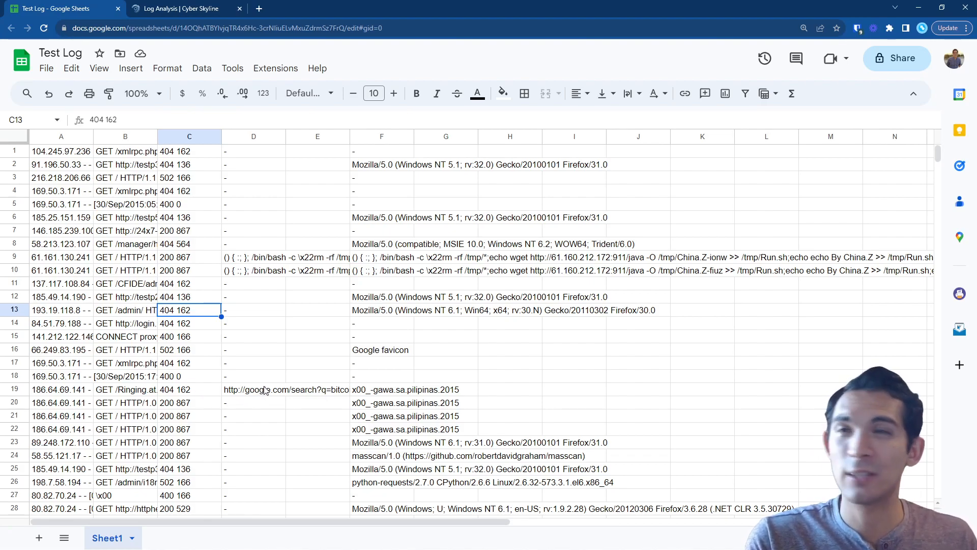
pyautogui.moveTo(304, 152); pyautogui.dragTo(321, 452)
pyautogui.click(311, 342)
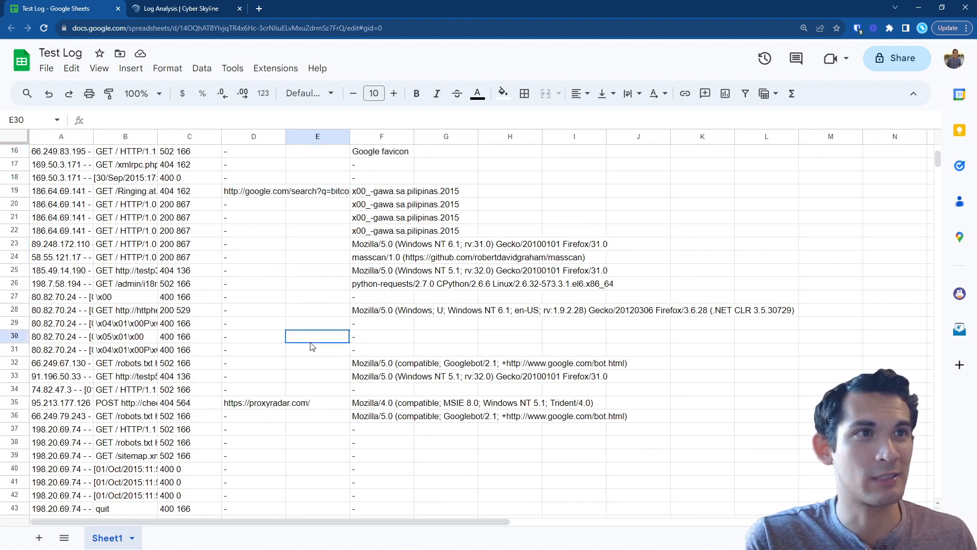
pyautogui.scroll(5, 338, 370)
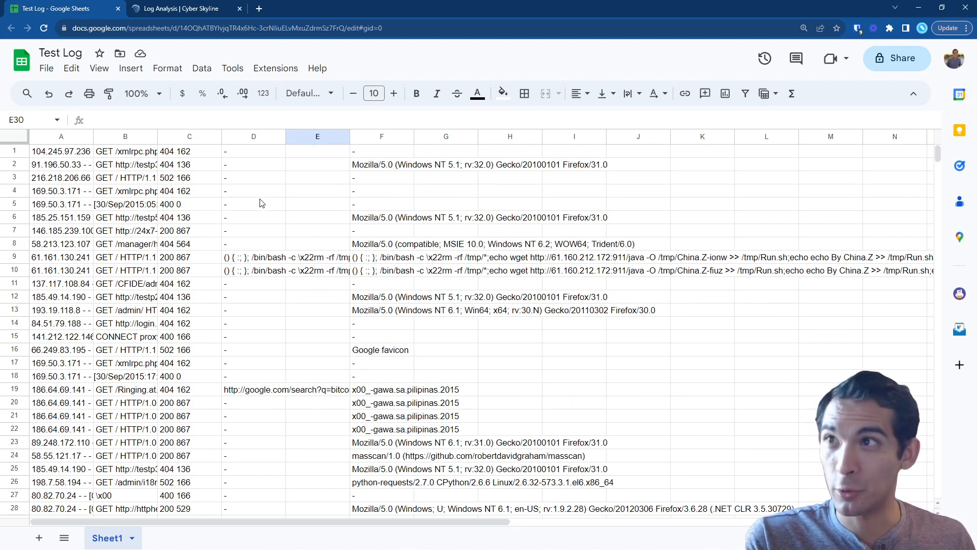
# - Fit the width of column F to its contents and look over the user-agent text and the columns beyond it
pyautogui.doubleClick(413, 136)
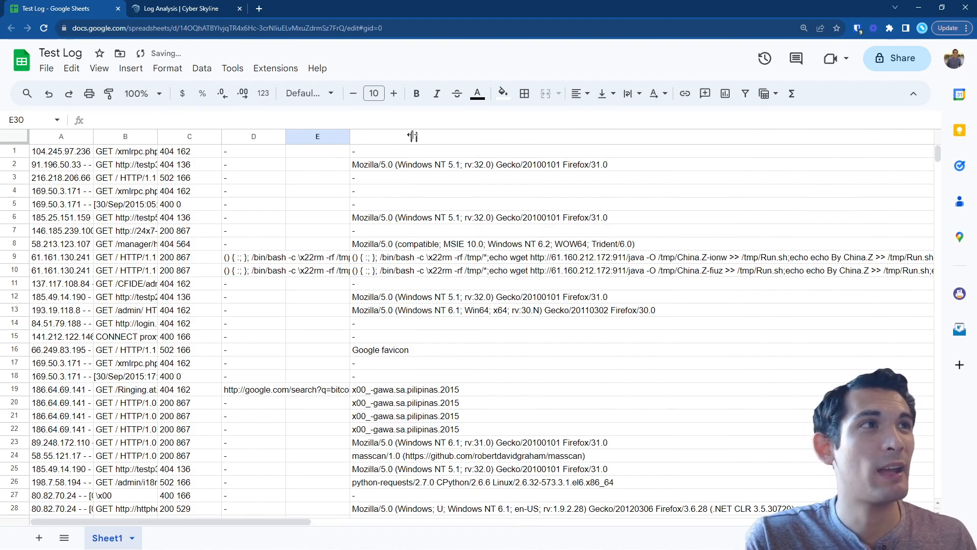
pyautogui.moveTo(306, 520); pyautogui.dragTo(732, 514)
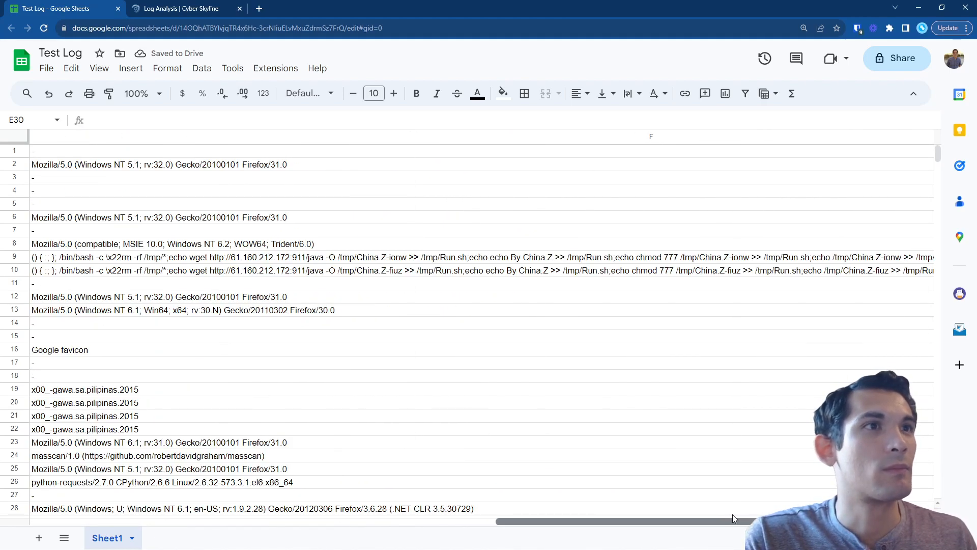
pyautogui.scroll(-7, 157, 386)
pyautogui.scroll(7, 168, 402)
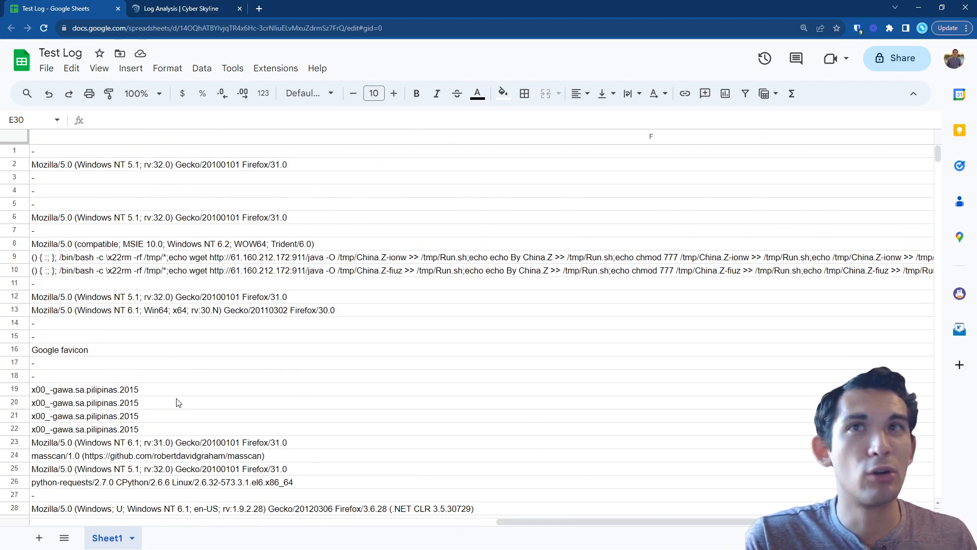
pyautogui.moveTo(567, 523); pyautogui.dragTo(597, 541)
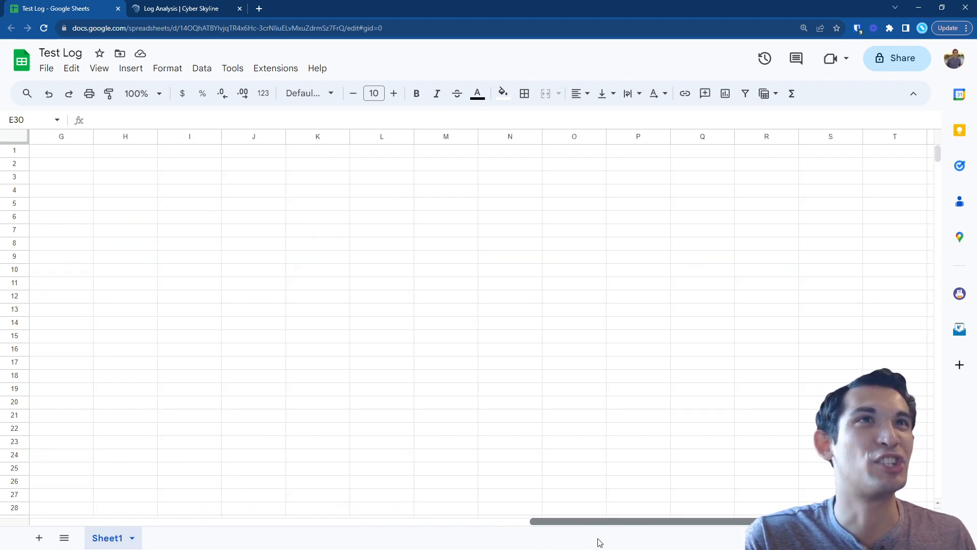
pyautogui.click(52, 153)
pyautogui.scroll(-20, 76, 183)
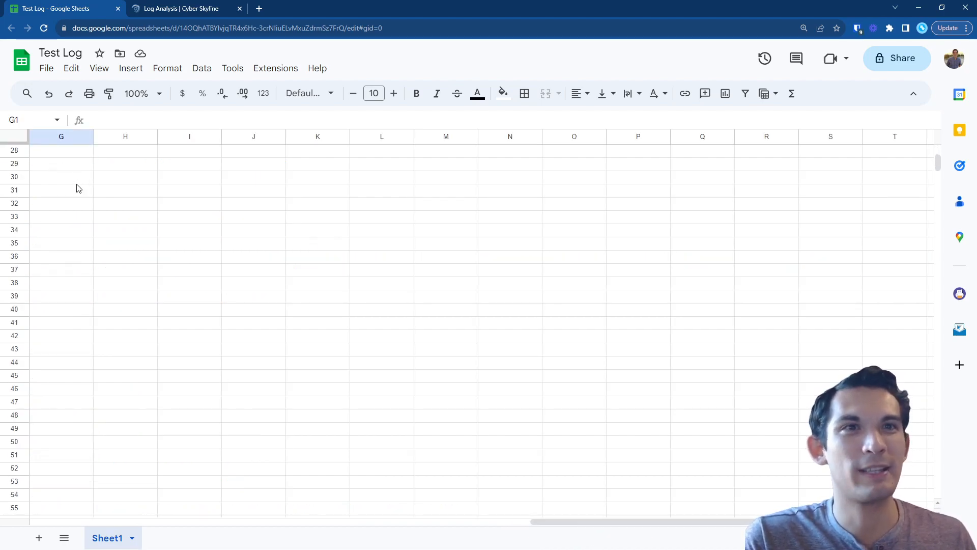
pyautogui.scroll(20, 201, 395)
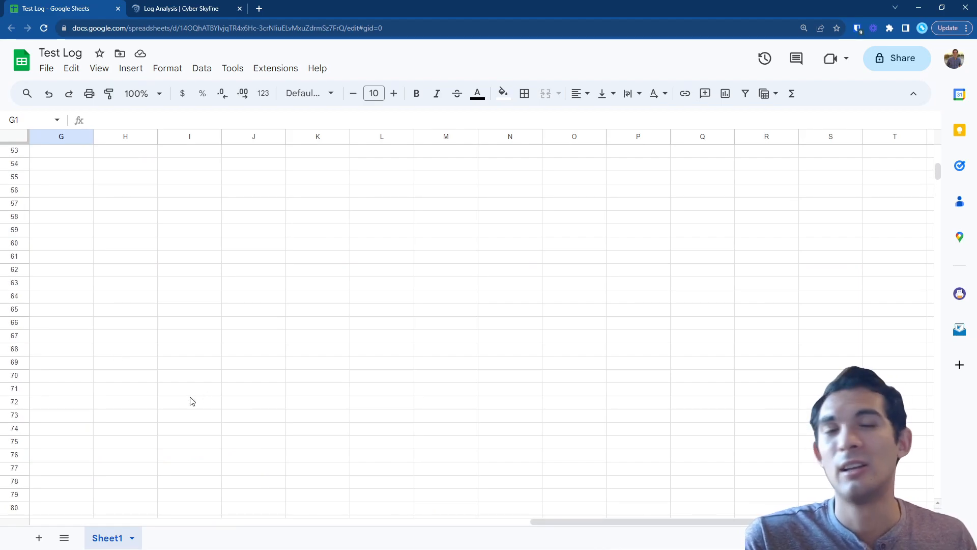
pyautogui.click(519, 524)
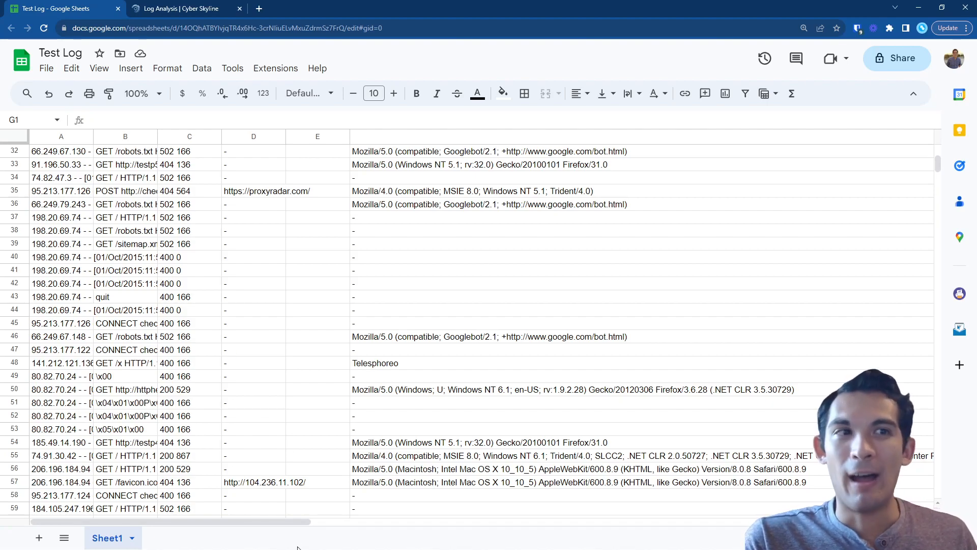
# - Inspect the request text in cell B33 and the status code and size values in C32:C50
pyautogui.click(110, 272)
pyautogui.click(113, 166)
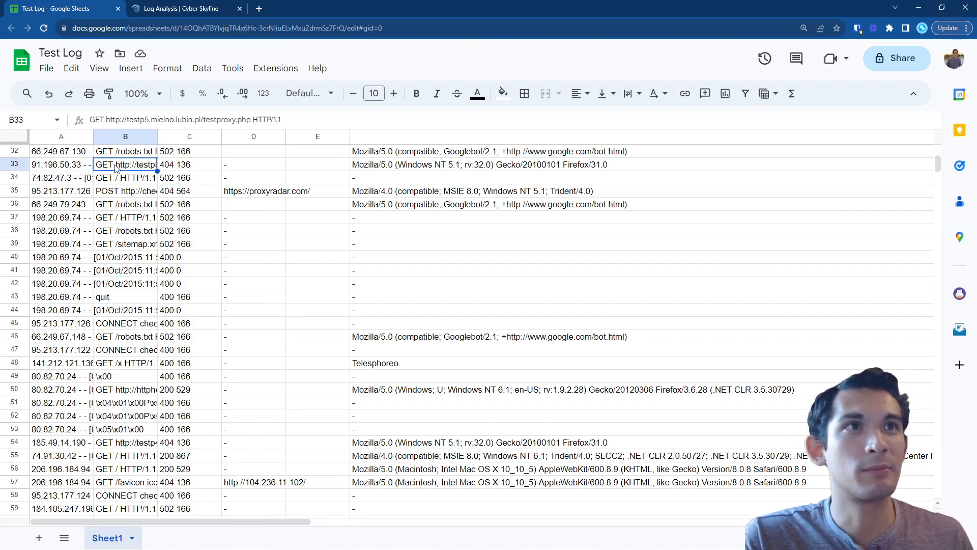
pyautogui.moveTo(183, 152); pyautogui.dragTo(187, 395)
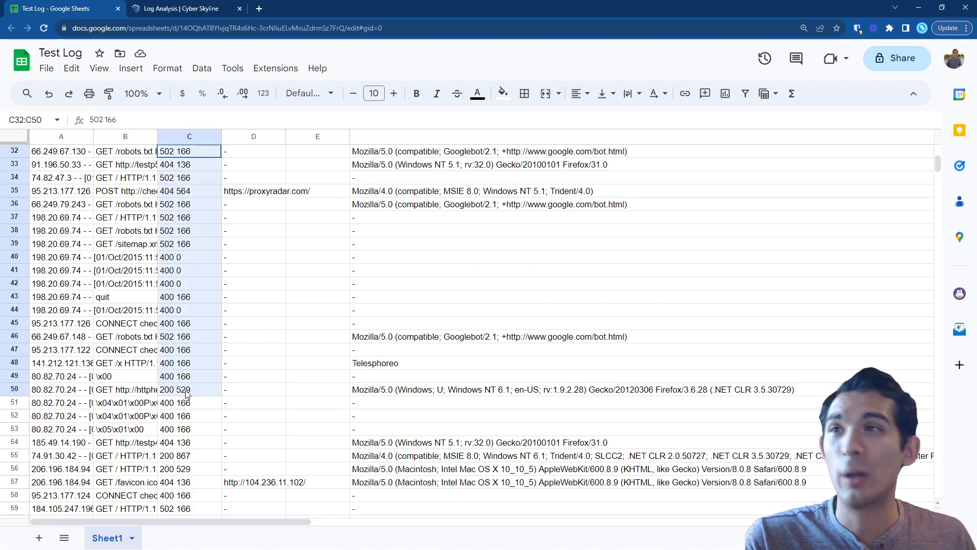
pyautogui.moveTo(186, 393); pyautogui.dragTo(187, 394)
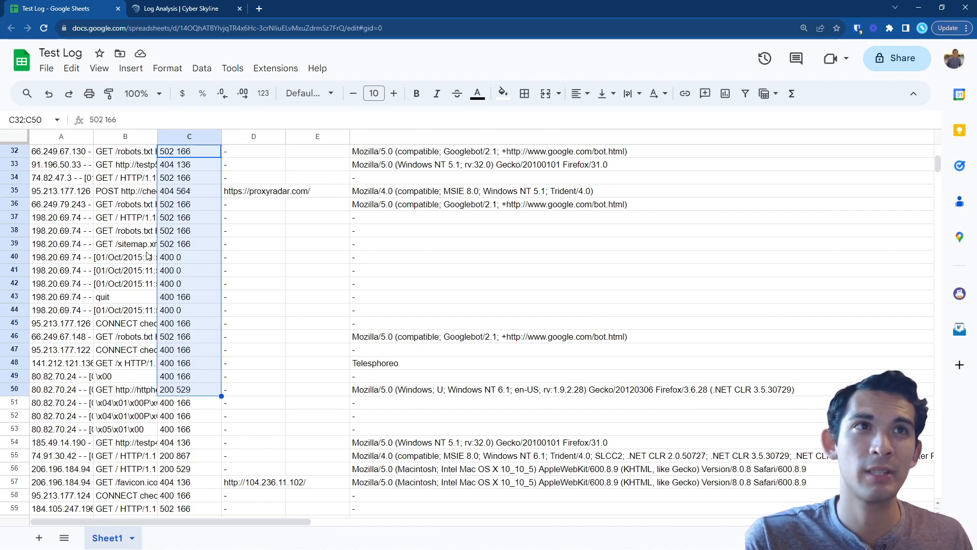
# - Widen column A to show the full IP address and timestamp text, and open cell A34 for editing
pyautogui.click(62, 191)
pyautogui.moveTo(93, 136); pyautogui.dragTo(242, 137)
pyautogui.doubleClick(73, 177)
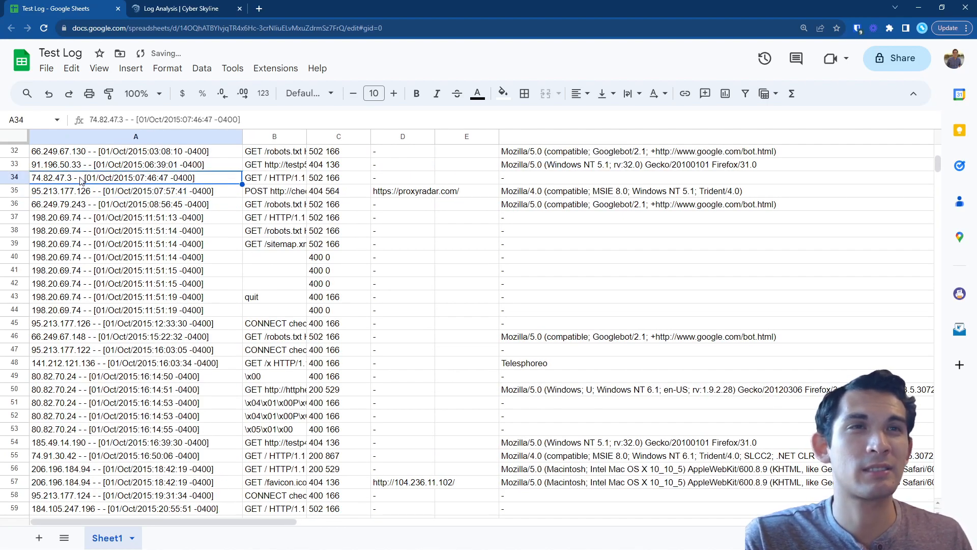
pyautogui.moveTo(74, 178); pyautogui.dragTo(80, 178)
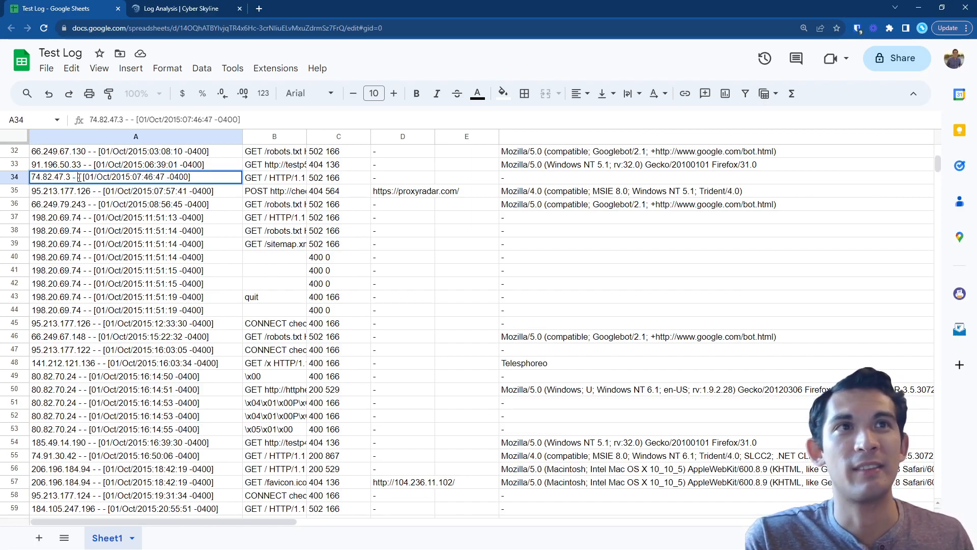
# - Inspect the bracketed timestamp in cell A34 and the combined status code and size values in column C
pyautogui.moveTo(83, 178); pyautogui.dragTo(194, 180)
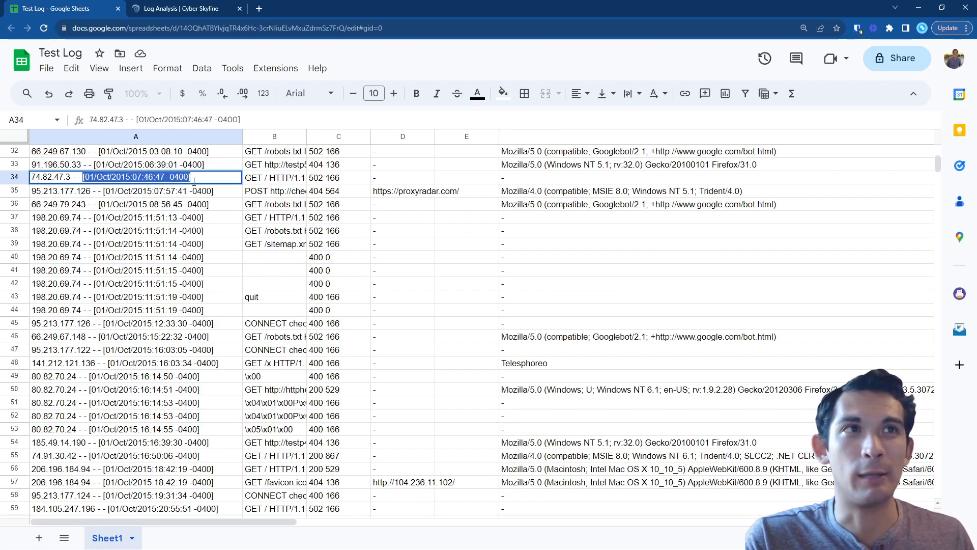
pyautogui.click(208, 233)
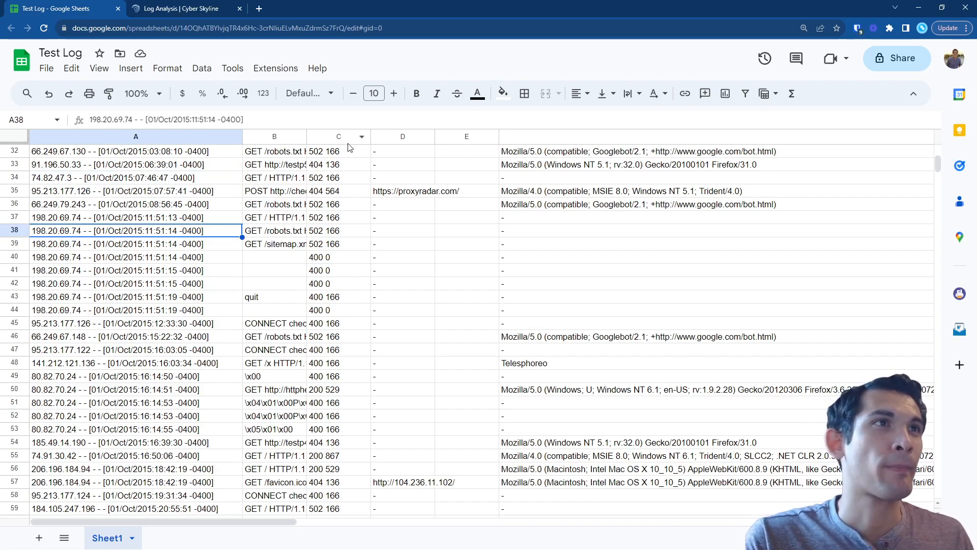
pyautogui.click(337, 206)
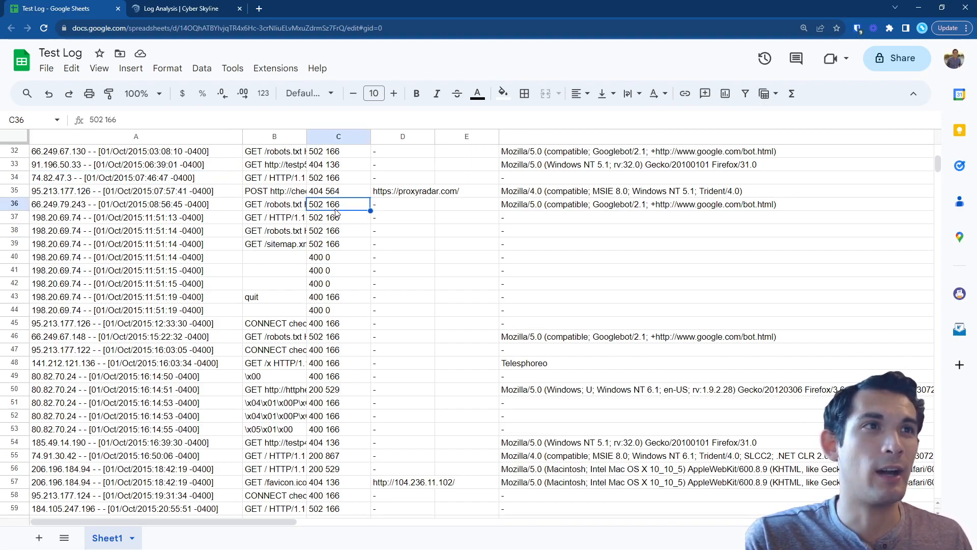
pyautogui.click(339, 136)
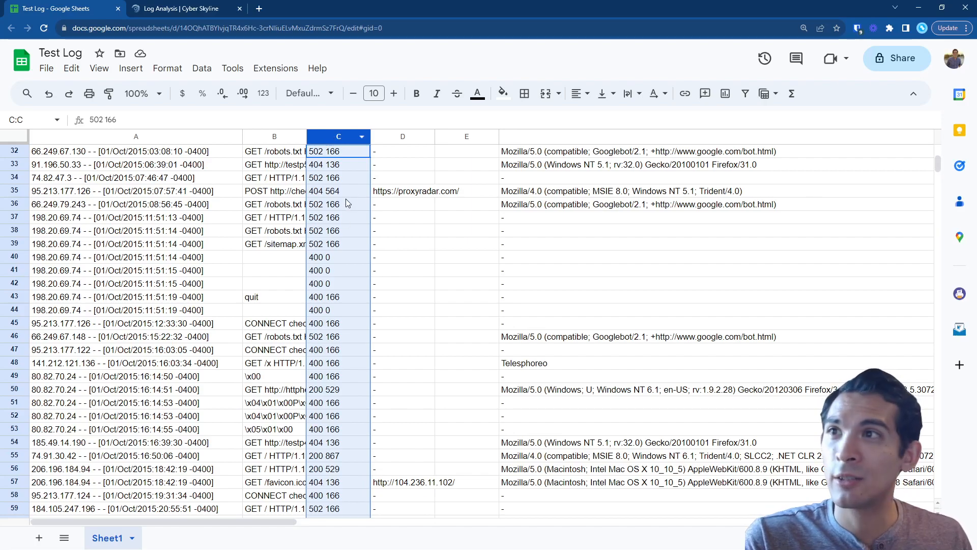
pyautogui.click(334, 153)
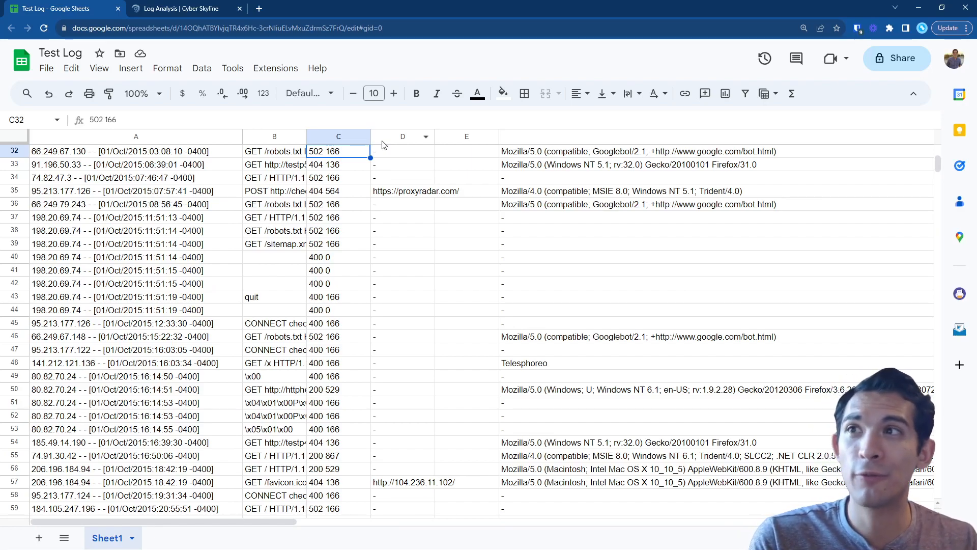
# - Try splitting column C's text into columns without an empty column beside it, and undo the split
pyautogui.click(332, 136)
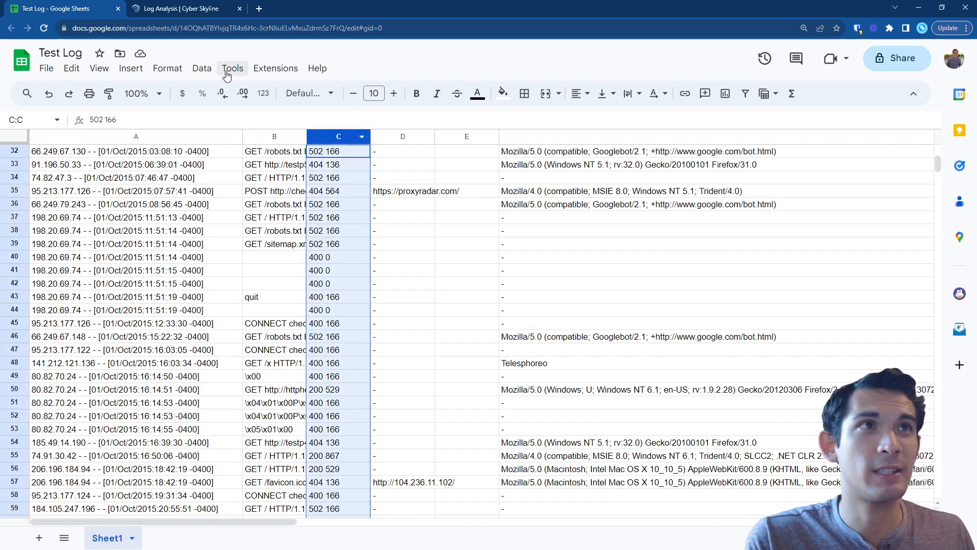
pyautogui.click(201, 68)
pyautogui.click(285, 373)
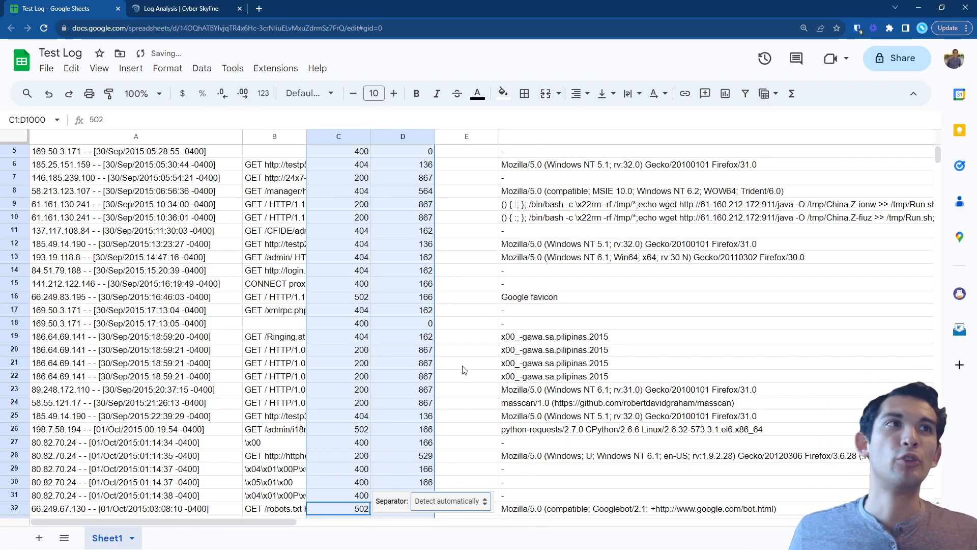
pyautogui.hotkey('ctrl', 'z')
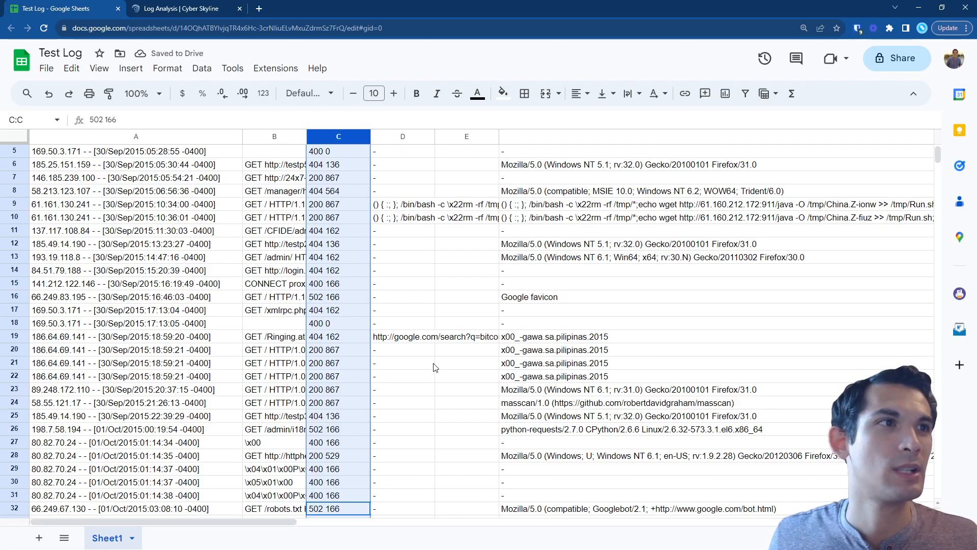
pyautogui.hotkey('ctrl', 'y')
pyautogui.hotkey('ctrl', 'z')
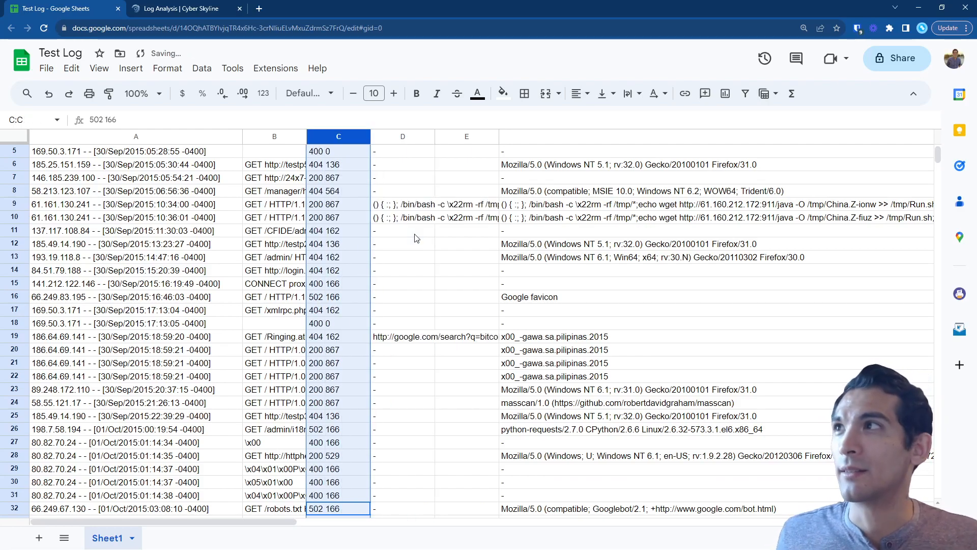
pyautogui.hotkey('ctrl', 'y')
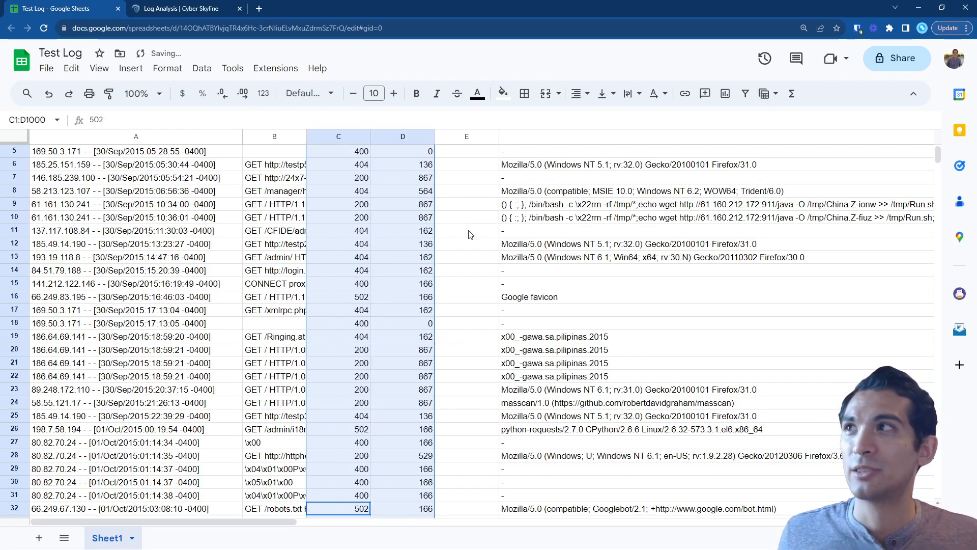
pyautogui.hotkey('ctrl', 'z')
# - Insert one empty column between column C and the referrer column
pyautogui.click(350, 190)
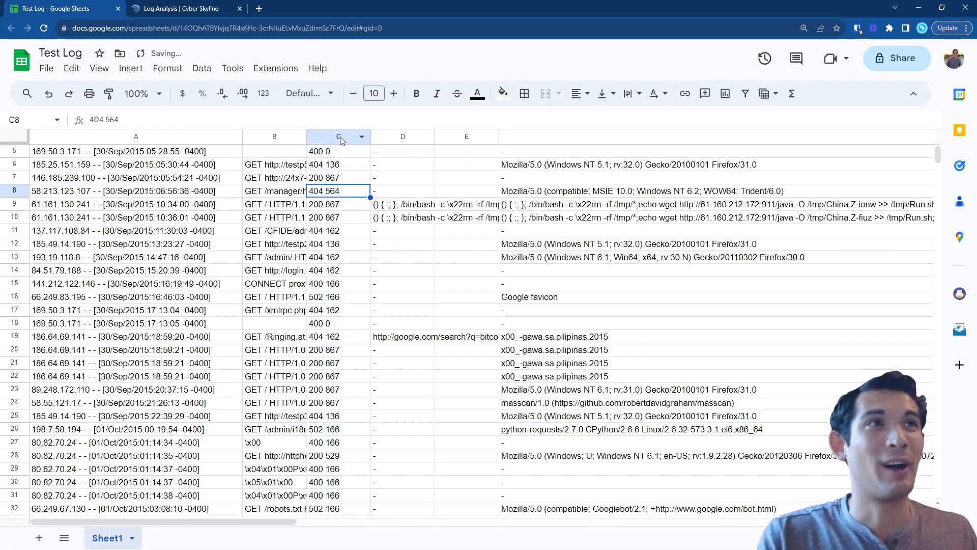
pyautogui.click(339, 136)
pyautogui.rightClick(339, 136)
pyautogui.click(427, 227)
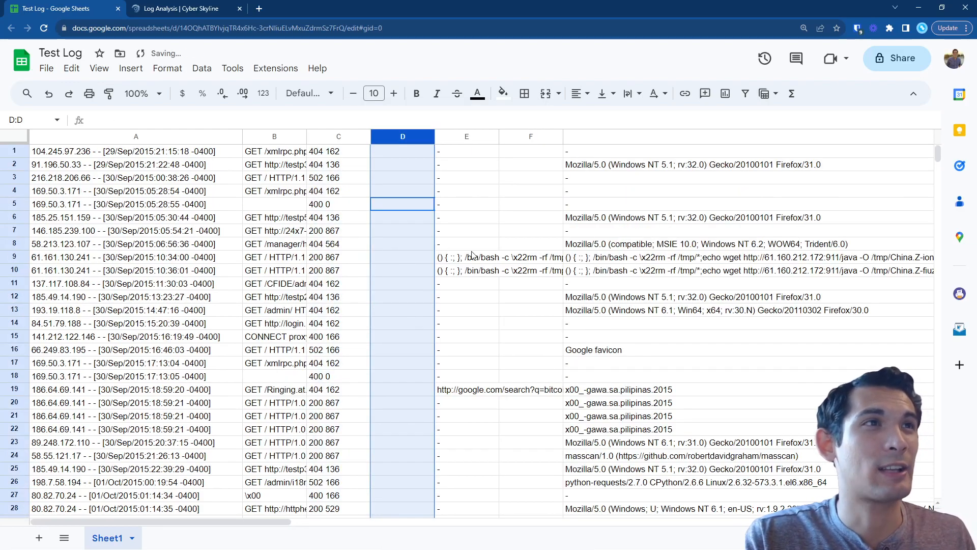
pyautogui.click(415, 280)
# - Look over the status code and size pairs in column C and the referrer entries in column E
pyautogui.click(337, 180)
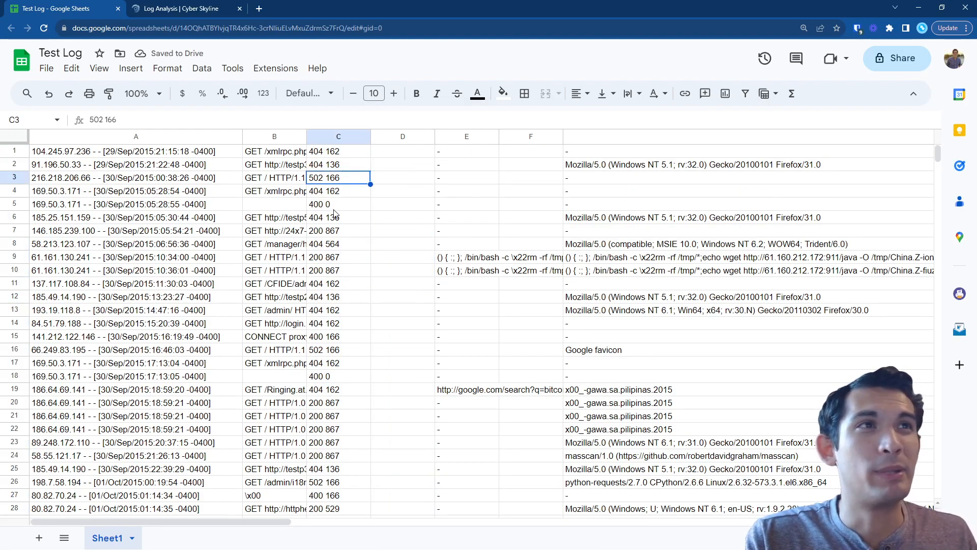
pyautogui.scroll(-8, 341, 250)
pyautogui.scroll(8, 342, 472)
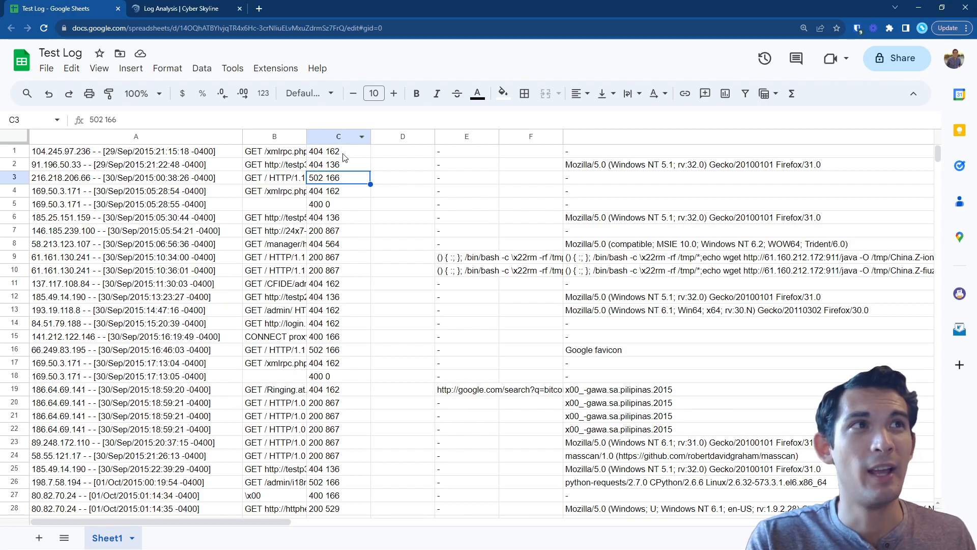
pyautogui.moveTo(440, 152); pyautogui.dragTo(456, 461)
pyautogui.click(444, 175)
pyautogui.moveTo(447, 154); pyautogui.dragTo(466, 419)
pyautogui.click(468, 419)
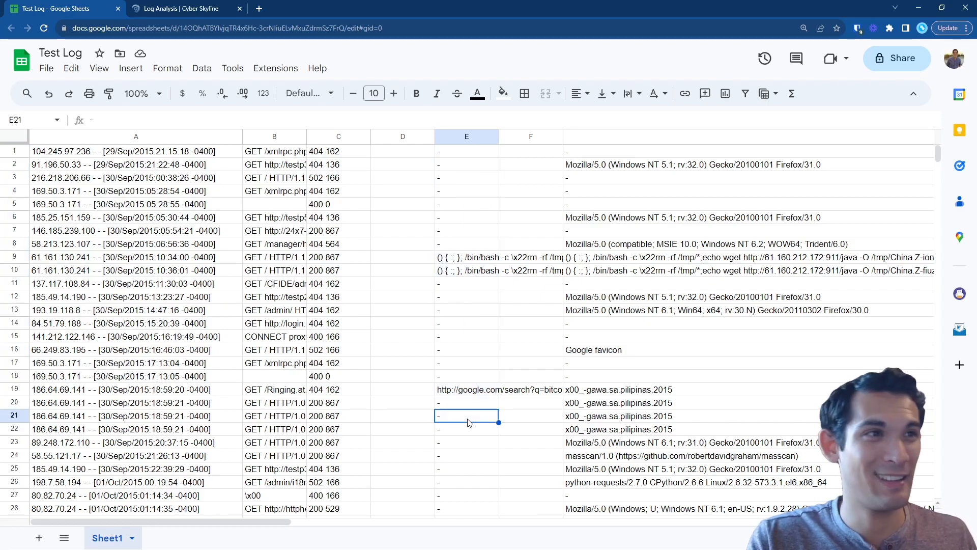
# - Split column C's status code and size text into columns C and D with automatic separator detection
pyautogui.click(329, 136)
pyautogui.rightClick(330, 136)
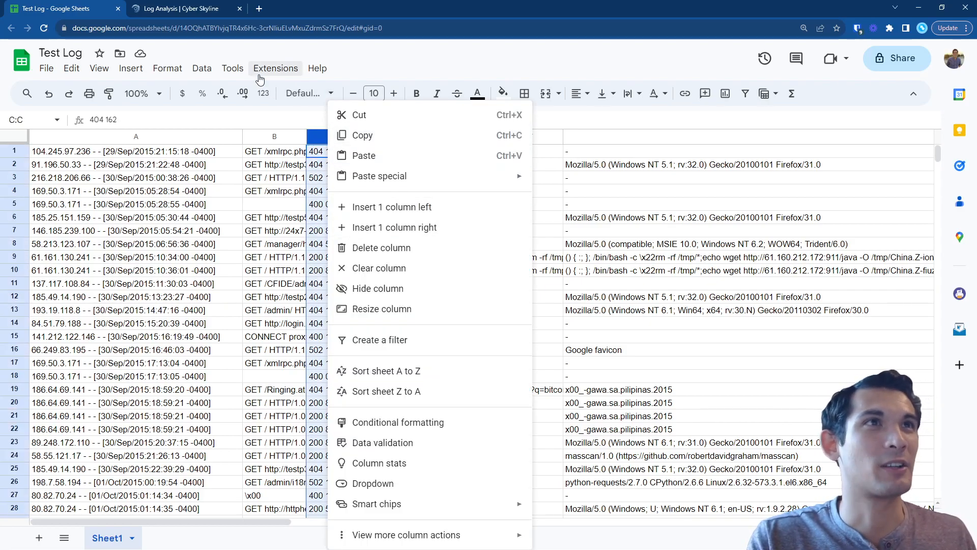
pyautogui.click(206, 69)
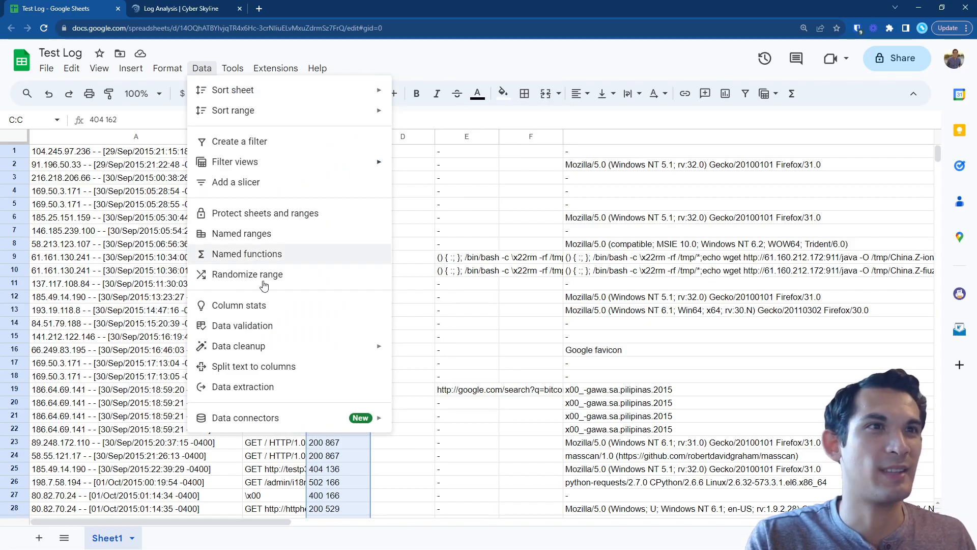
pyautogui.click(277, 367)
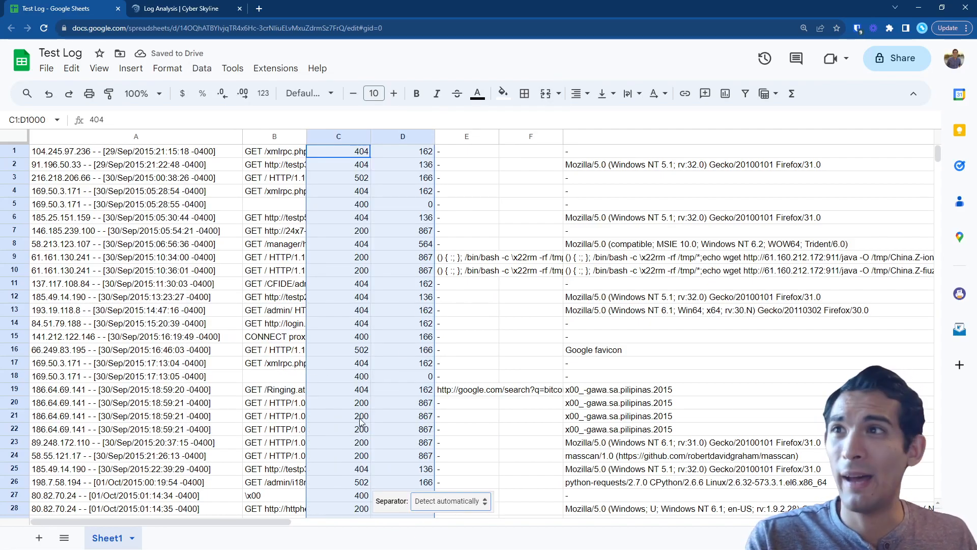
# - Check the referrer entries in E1:E24, including cell E19, and the separated status codes in C1:C2
pyautogui.moveTo(446, 158); pyautogui.dragTo(468, 460)
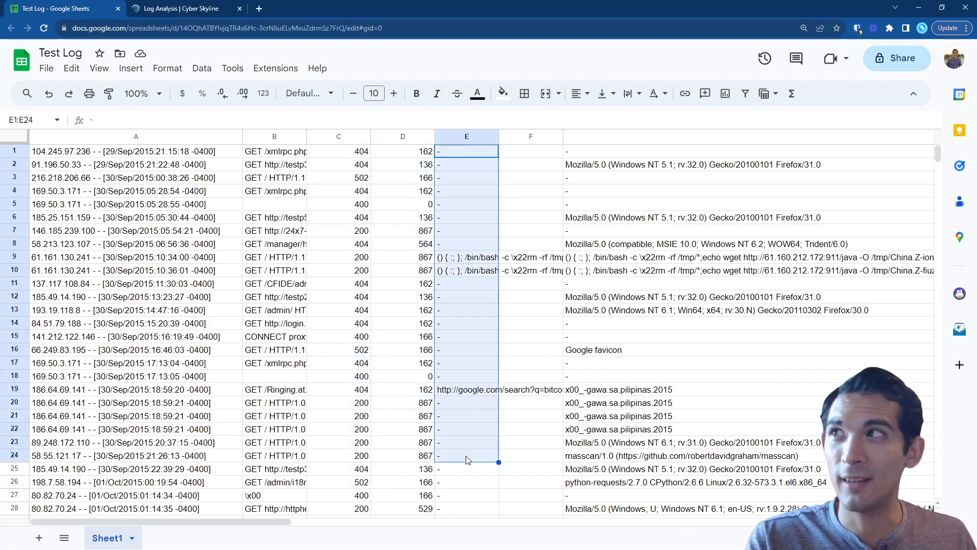
pyautogui.click(467, 397)
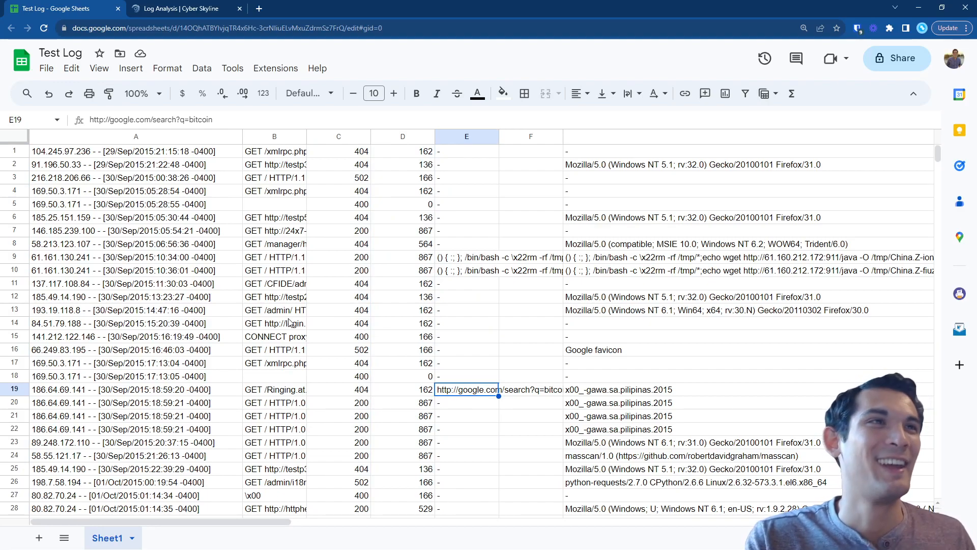
pyautogui.moveTo(315, 153); pyautogui.dragTo(319, 167)
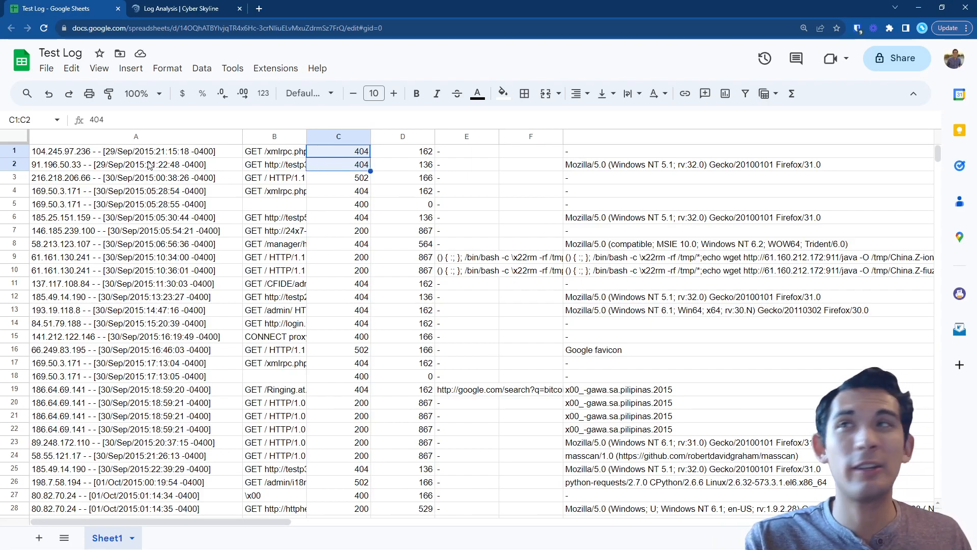
# - Examine how the IP address and timestamp are laid out in column A, including cells A1, A2, A6 and A49
pyautogui.click(128, 169)
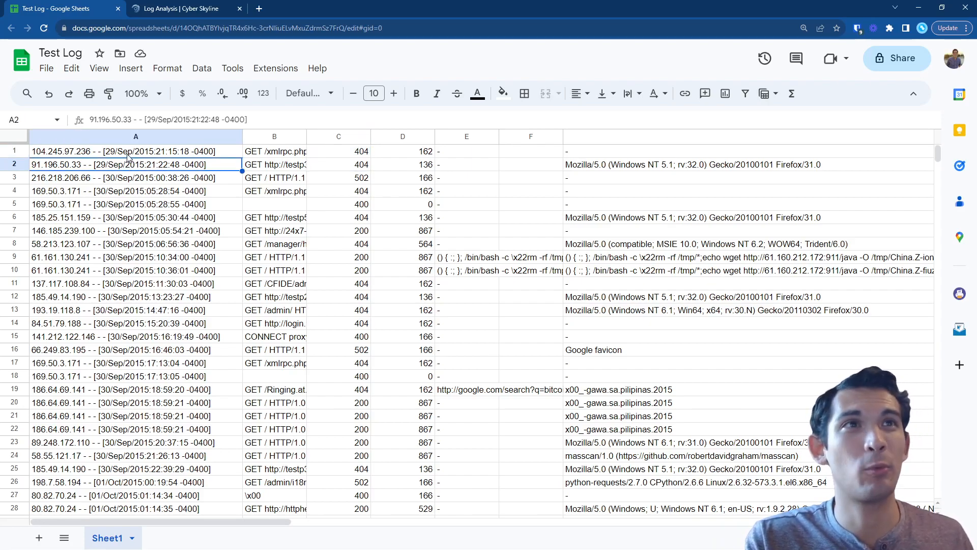
pyautogui.click(126, 154)
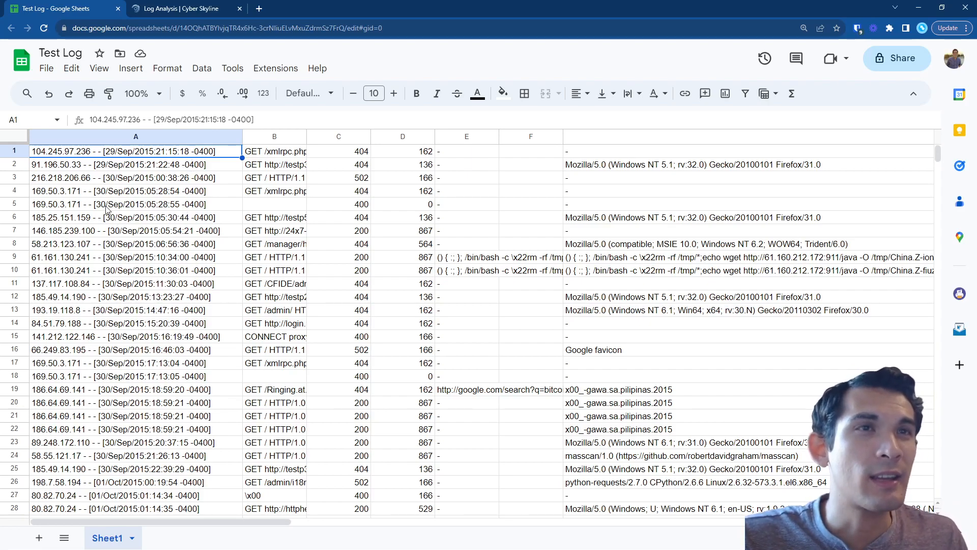
pyautogui.scroll(-8, 108, 210)
pyautogui.click(116, 351)
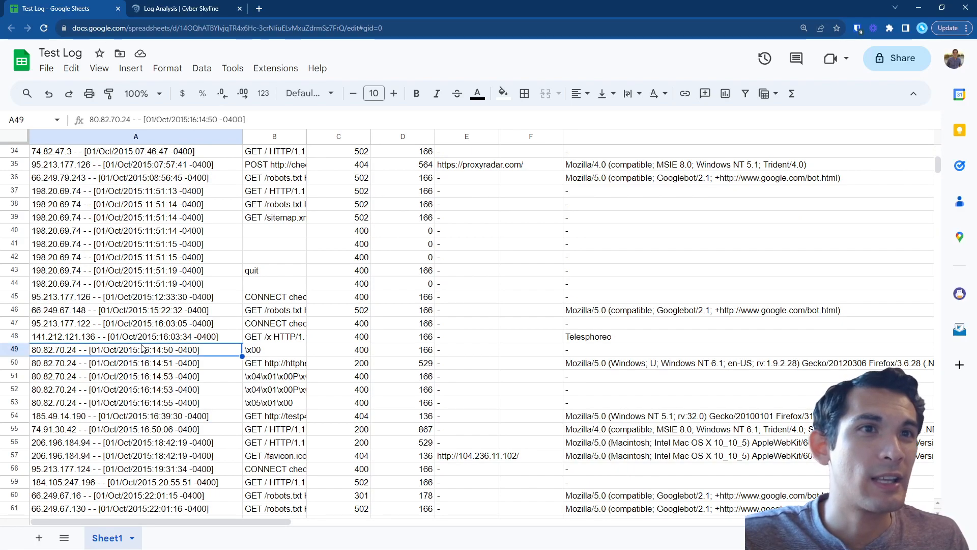
pyautogui.doubleClick(90, 348)
pyautogui.click(76, 349)
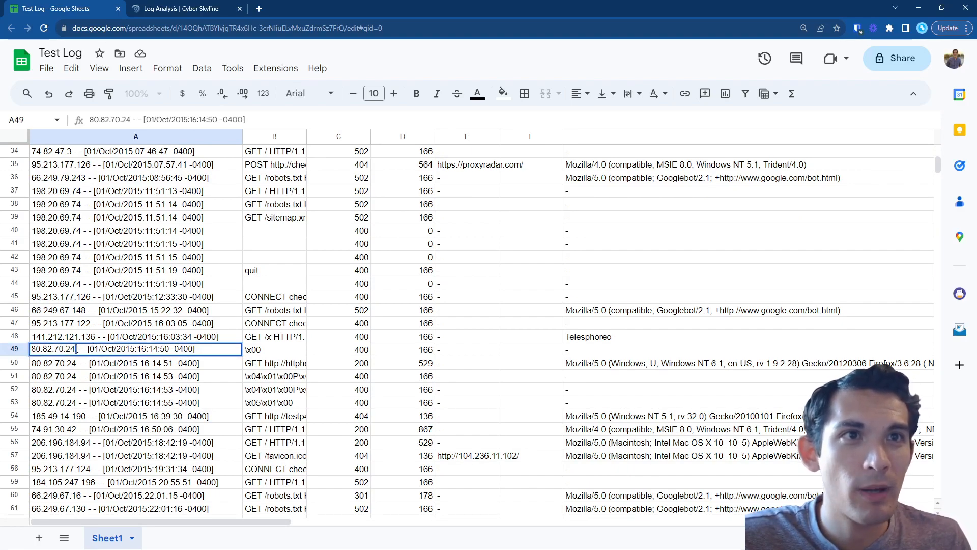
pyautogui.click(87, 350)
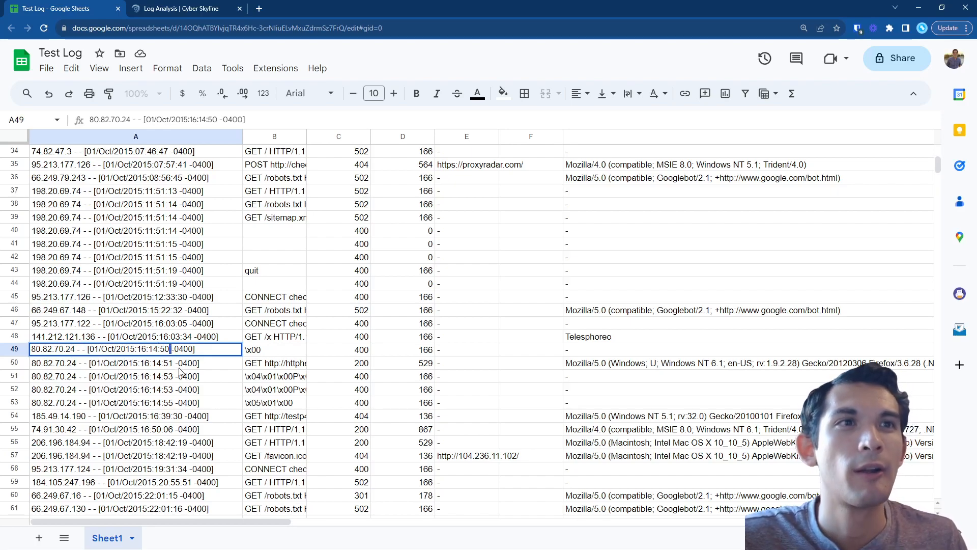
pyautogui.press('Escape')
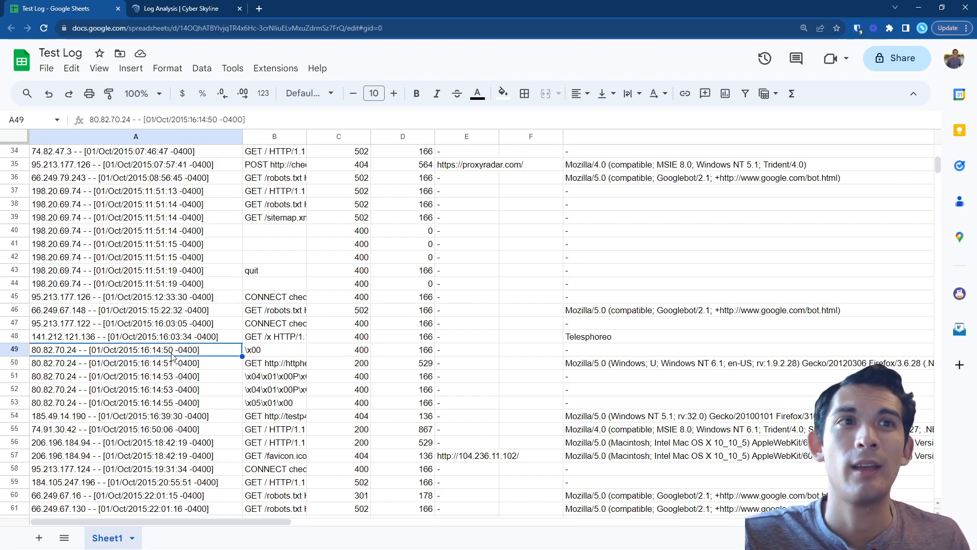
pyautogui.scroll(11, 172, 356)
pyautogui.click(171, 220)
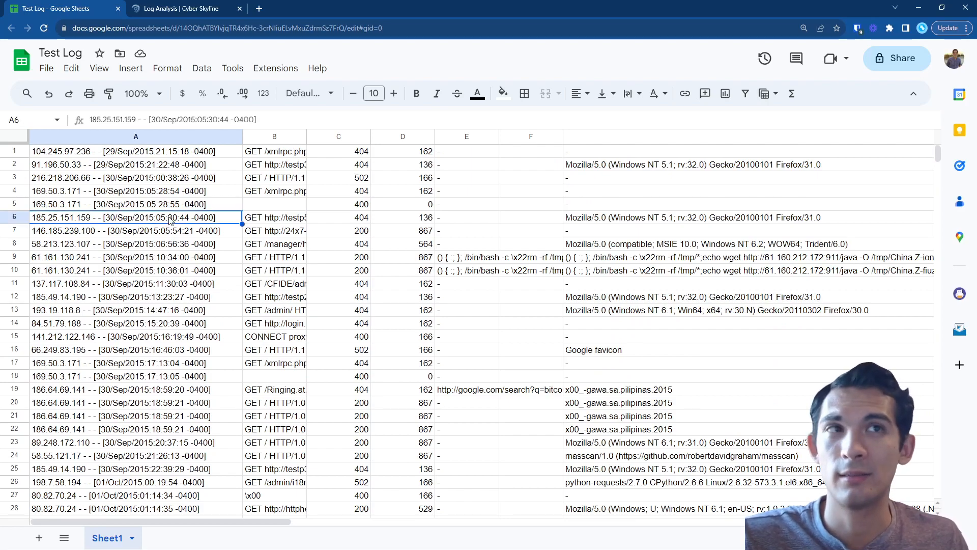
# - Insert an empty column between column A and the request column, and make it narrow
pyautogui.click(159, 137)
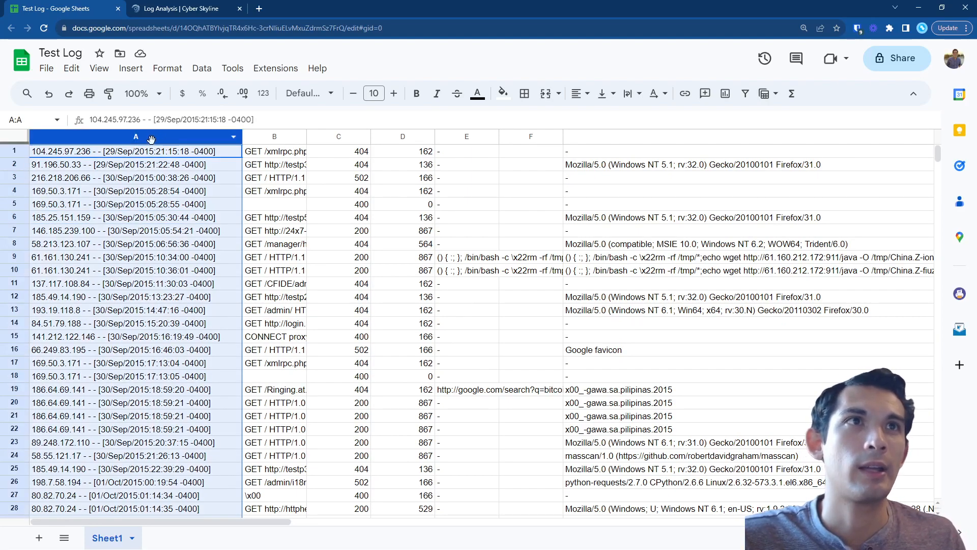
pyautogui.rightClick(151, 137)
pyautogui.click(244, 166)
pyautogui.click(264, 164)
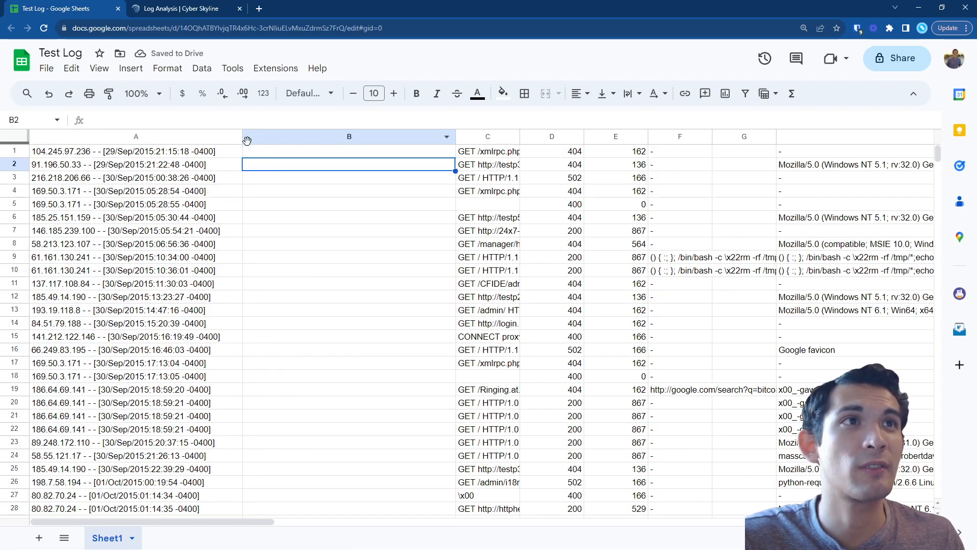
pyautogui.click(308, 257)
pyautogui.moveTo(455, 136); pyautogui.dragTo(273, 136)
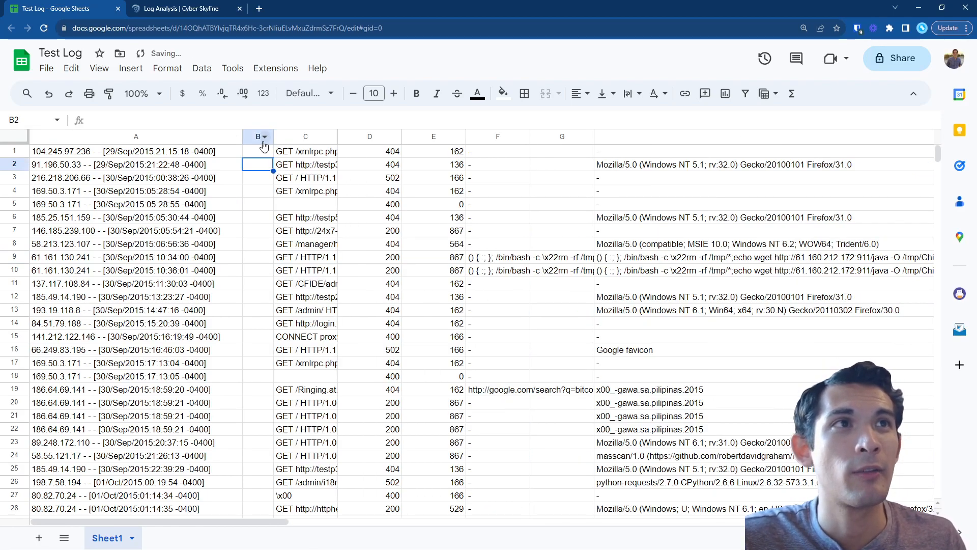
# - Insert two more narrow empty columns after column B, and check the free space beside column A's text
pyautogui.rightClick(258, 137)
pyautogui.click(339, 234)
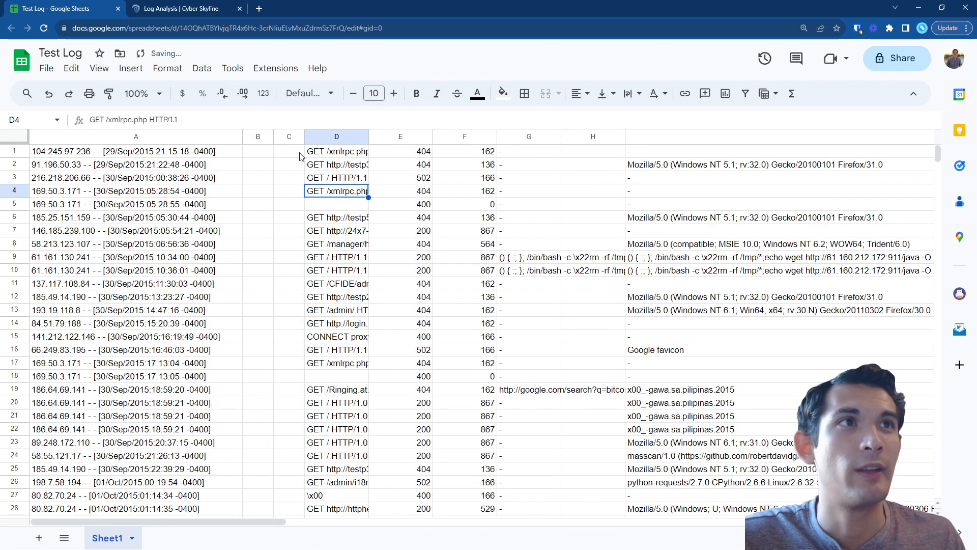
pyautogui.rightClick(287, 138)
pyautogui.click(348, 230)
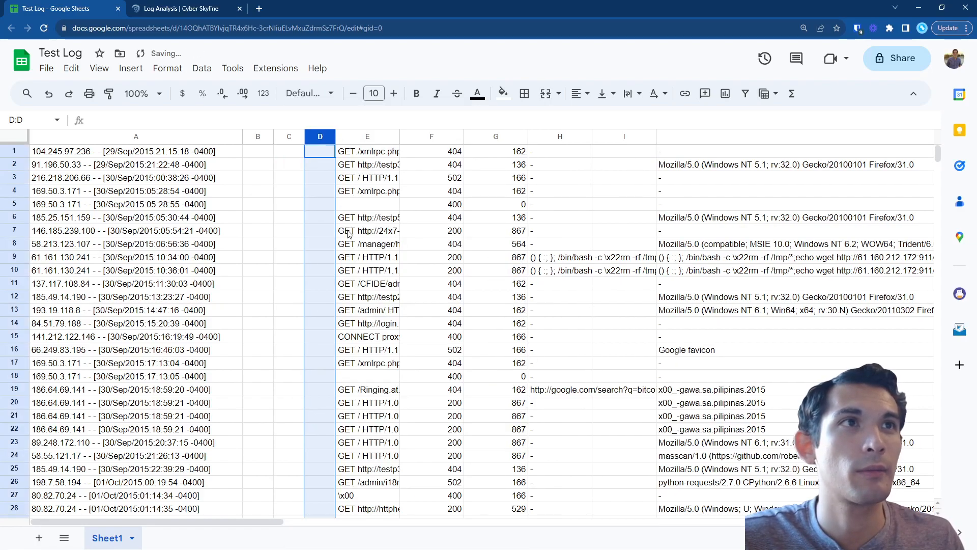
pyautogui.click(309, 209)
pyautogui.moveTo(264, 174); pyautogui.dragTo(323, 275)
pyautogui.click(323, 279)
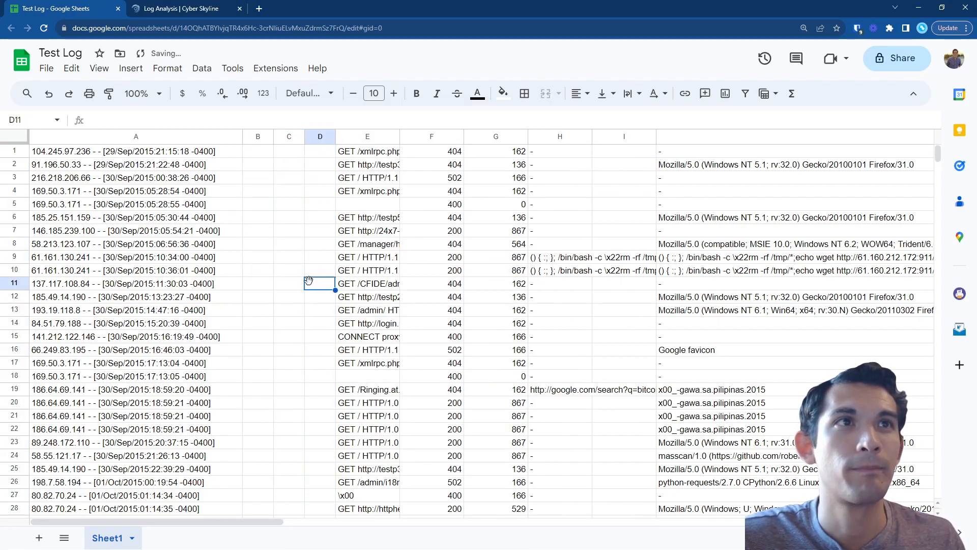
pyautogui.click(131, 154)
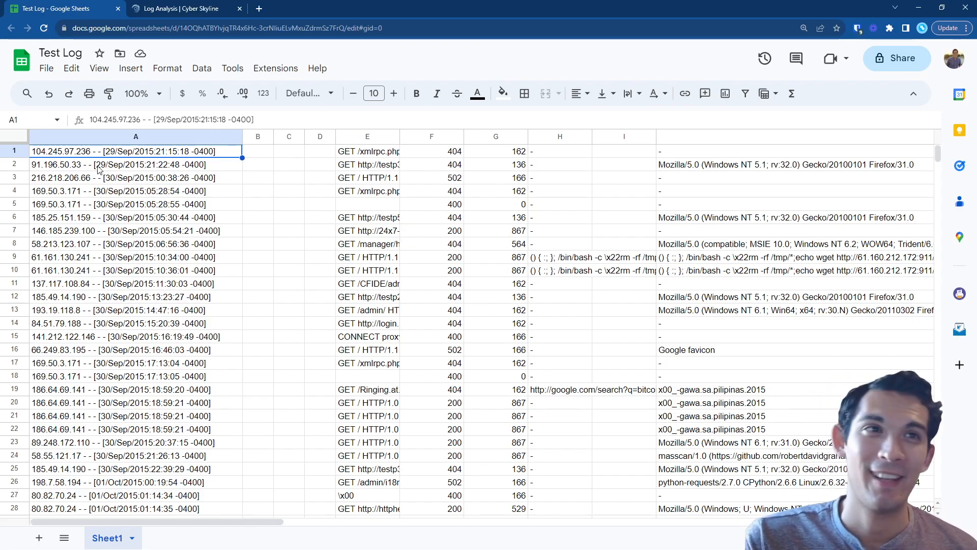
# - Examine the log entries down to row 99 and the requests in column E, including E1:E24 and cell E22
pyautogui.scroll(-19, 99, 169)
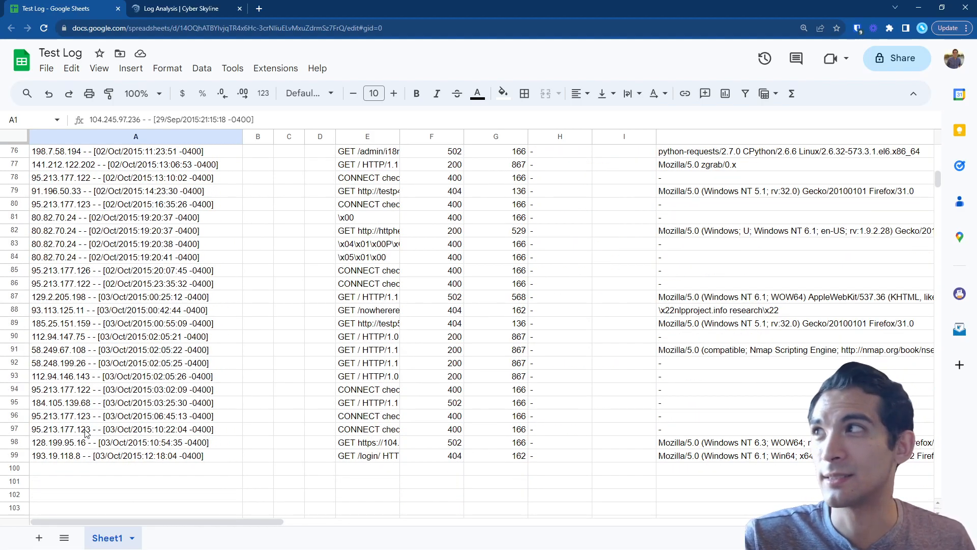
pyautogui.scroll(19, 86, 433)
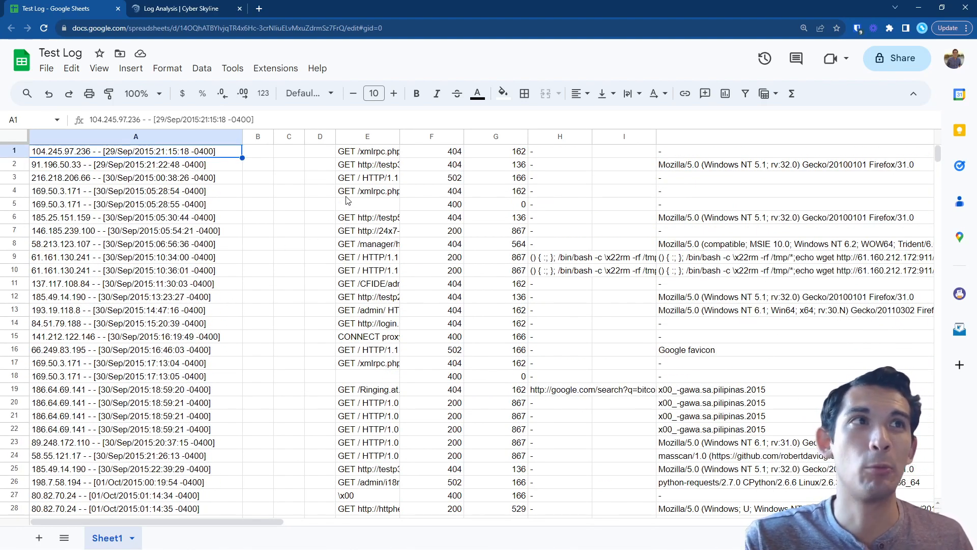
pyautogui.moveTo(360, 157); pyautogui.dragTo(380, 460)
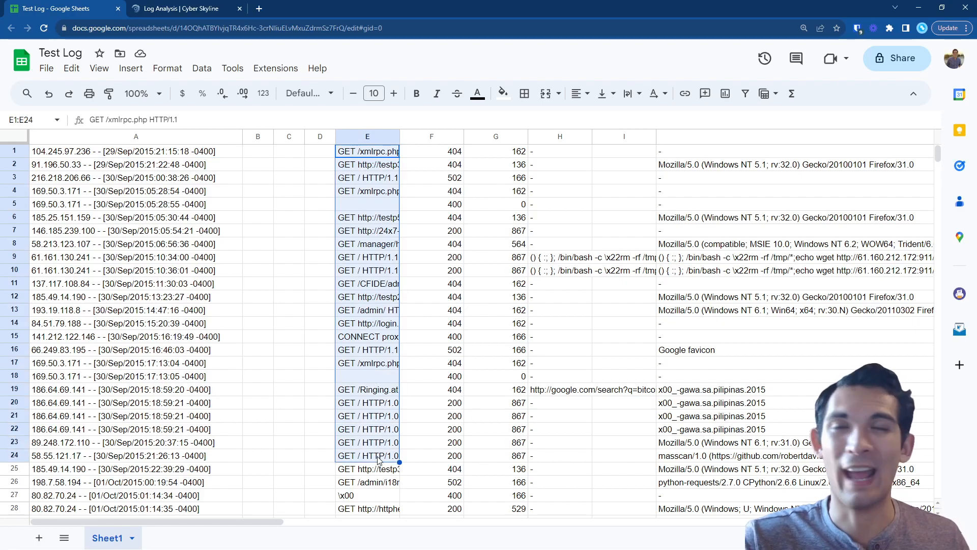
pyautogui.click(353, 435)
pyautogui.scroll(-7, 359, 430)
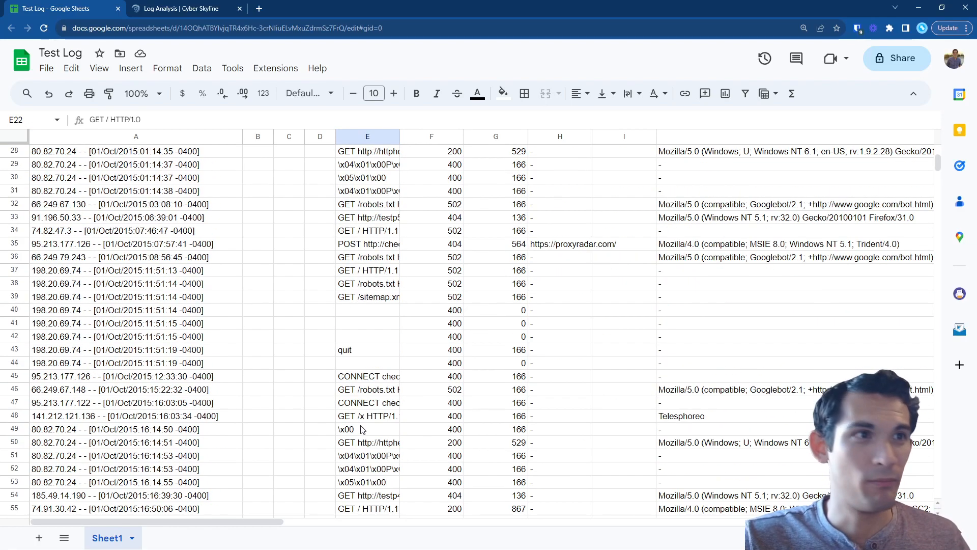
pyautogui.scroll(-9, 332, 381)
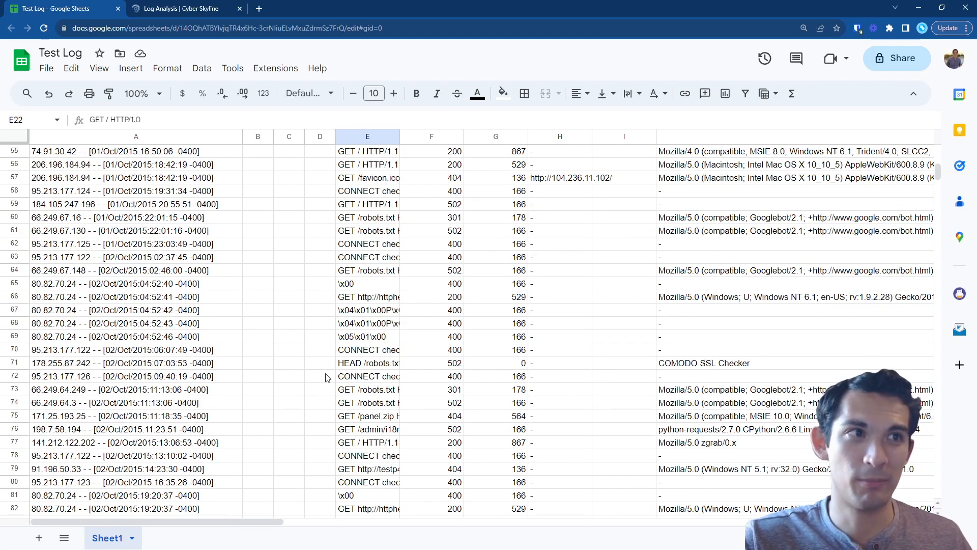
pyautogui.scroll(15, 413, 203)
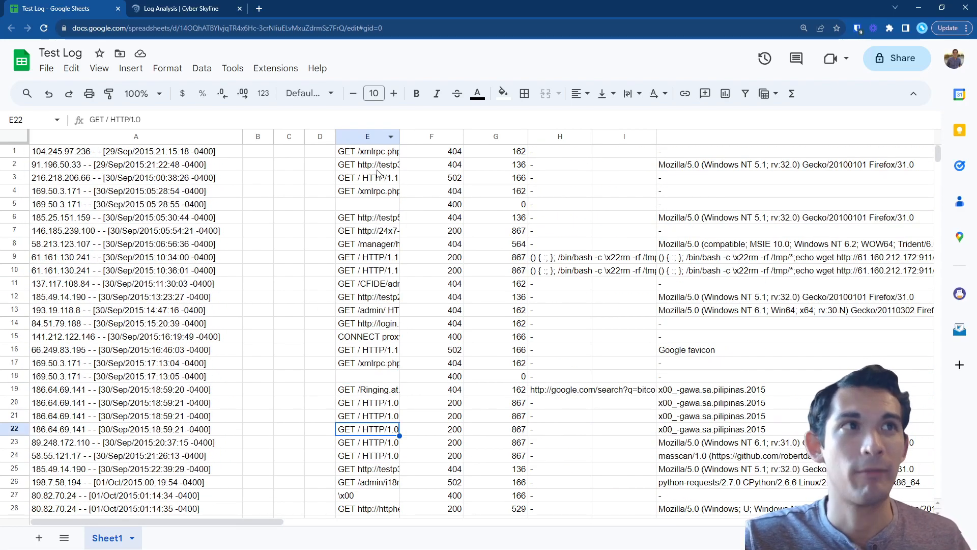
# - Protect request column E as a range that shows a warning when it is edited
pyautogui.click(378, 179)
pyautogui.click(358, 136)
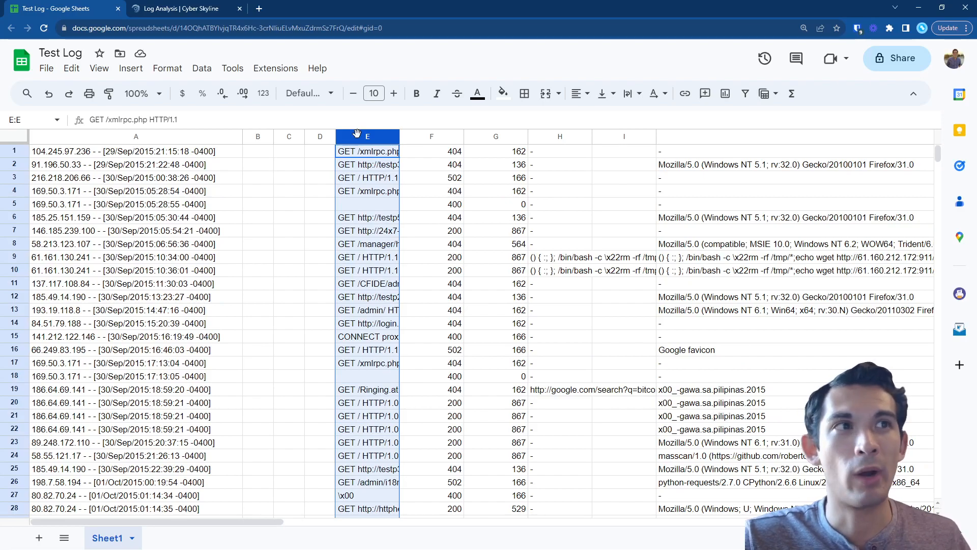
pyautogui.rightClick(357, 134)
pyautogui.click(358, 135)
pyautogui.rightClick(359, 136)
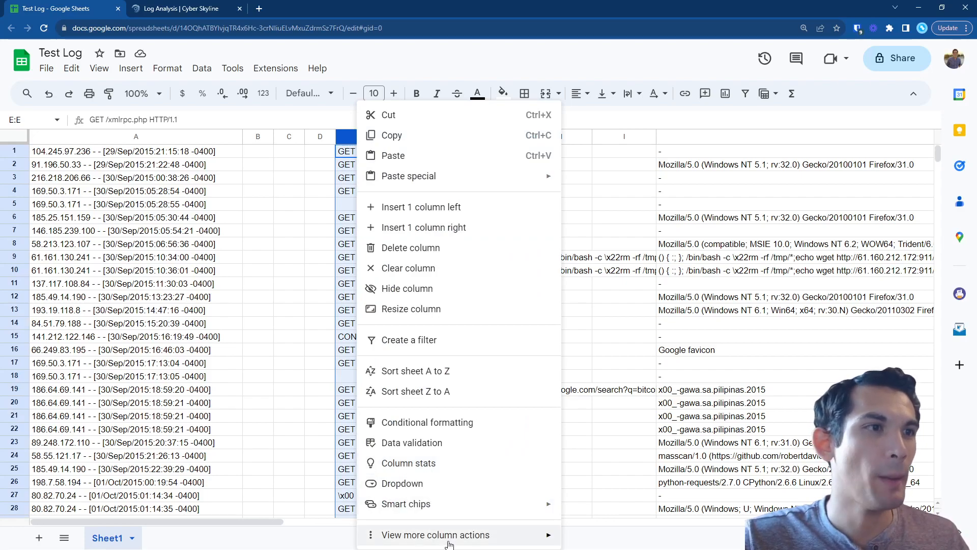
pyautogui.moveTo(449, 542)
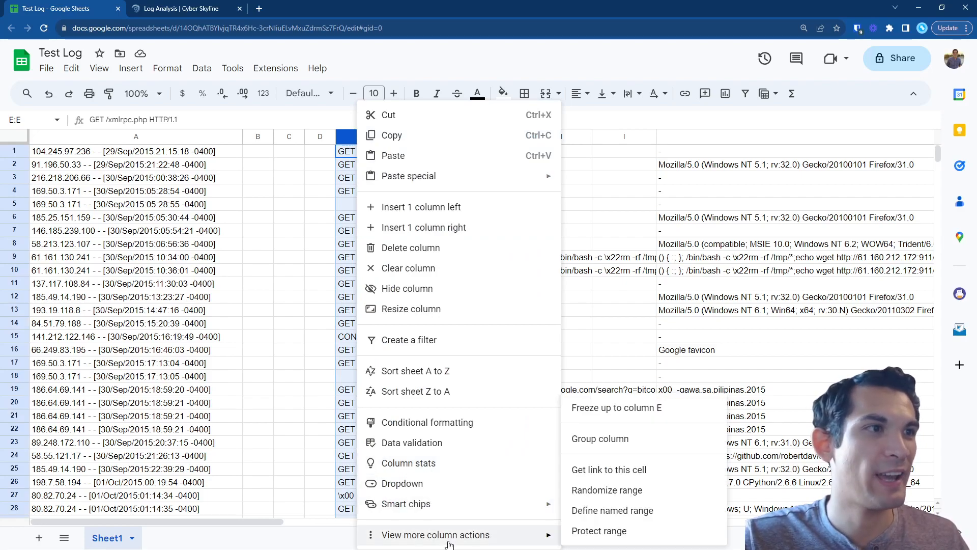
pyautogui.click(616, 531)
pyautogui.click(849, 239)
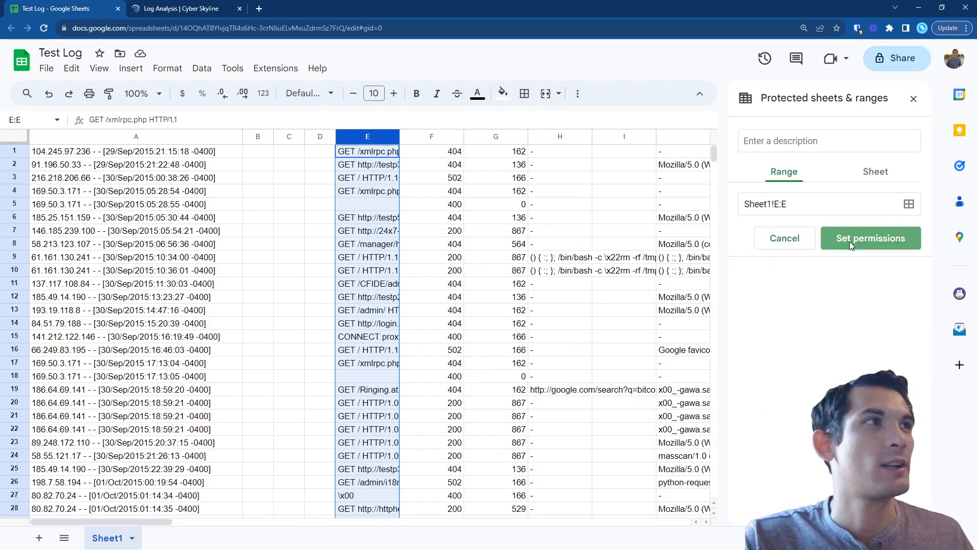
pyautogui.click(417, 257)
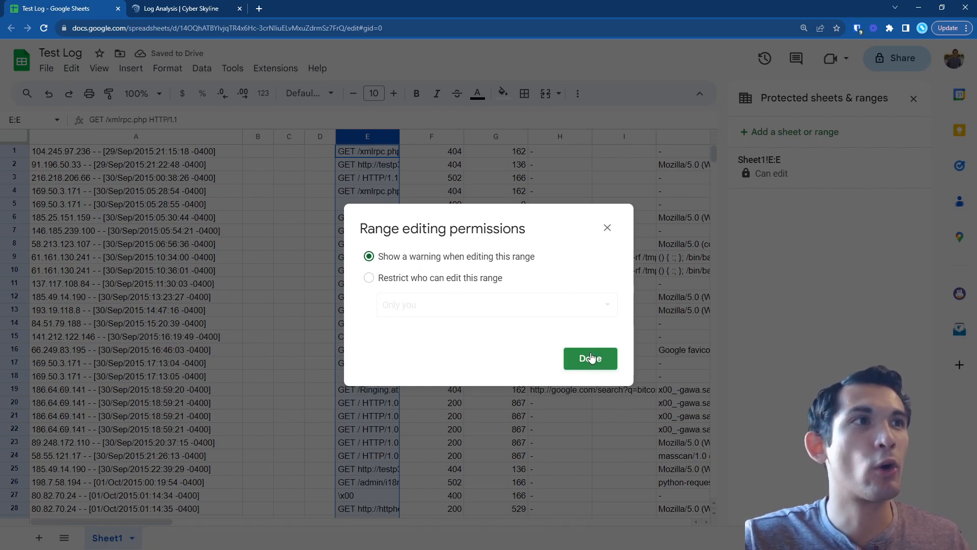
pyautogui.click(589, 356)
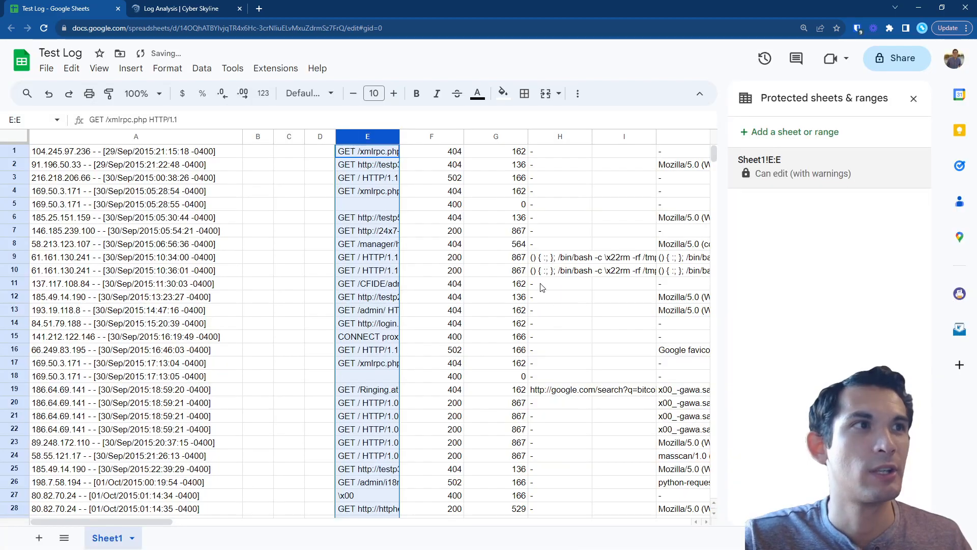
# - Delete the empty column D beside the protected request column
pyautogui.click(320, 201)
pyautogui.moveTo(350, 164); pyautogui.dragTo(374, 353)
pyautogui.click(374, 352)
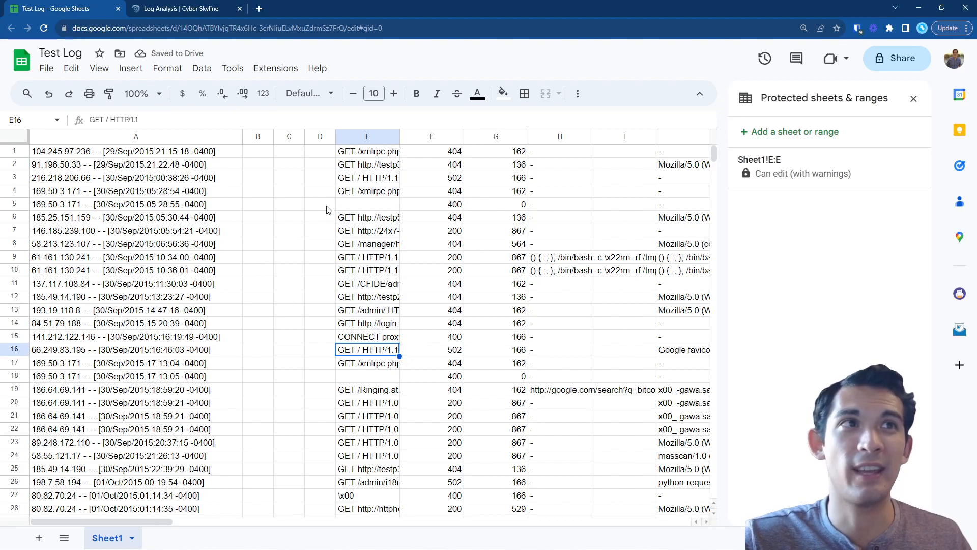
pyautogui.click(313, 192)
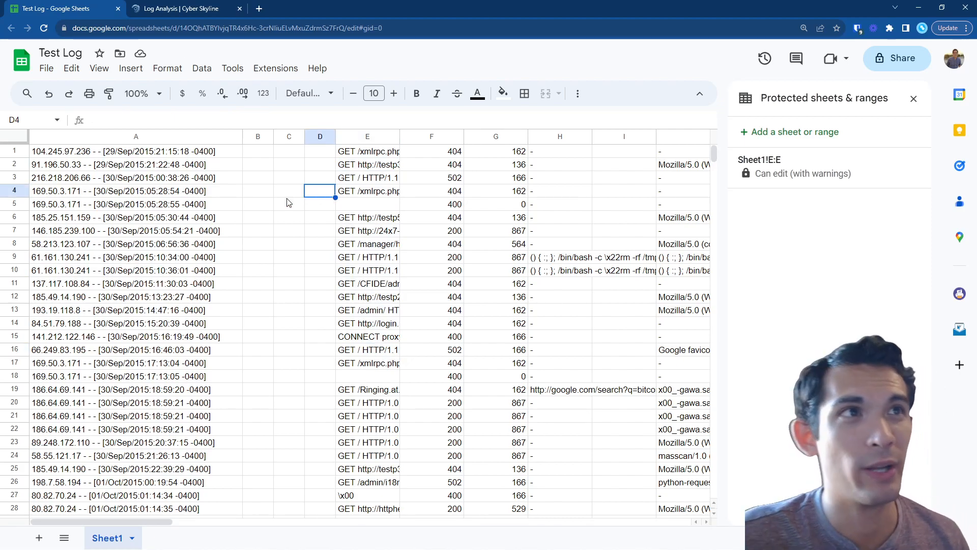
pyautogui.rightClick(315, 136)
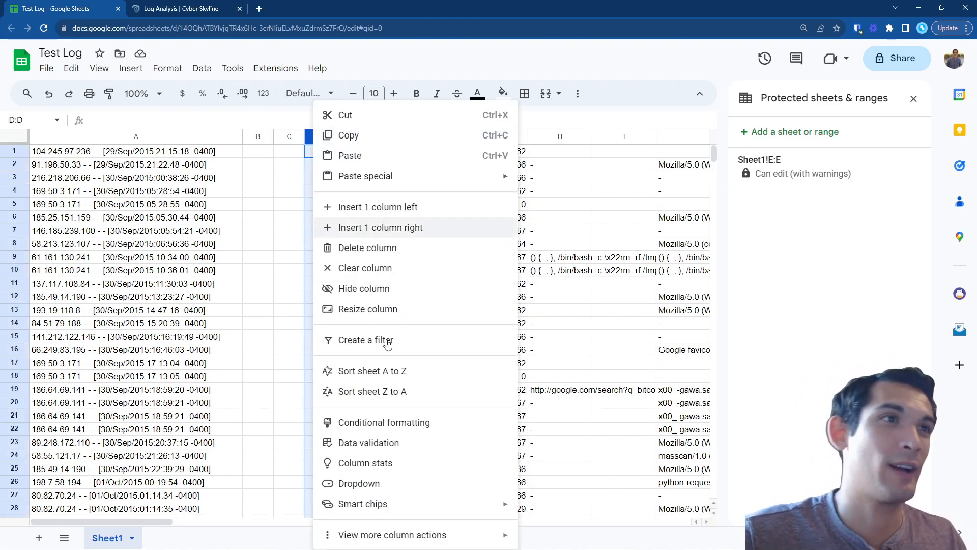
pyautogui.click(351, 249)
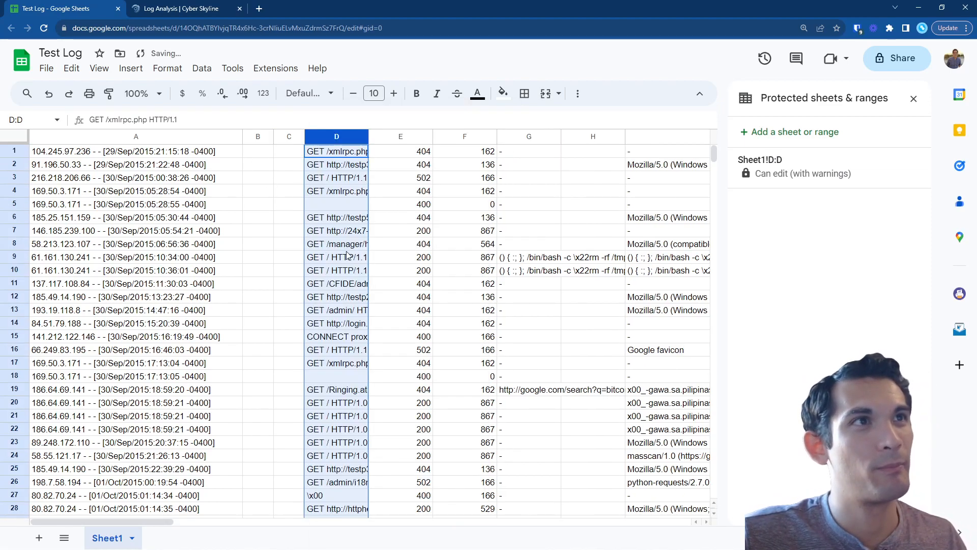
pyautogui.click(335, 218)
# - Try to split column A's text into columns with a space as the separator
pyautogui.rightClick(200, 139)
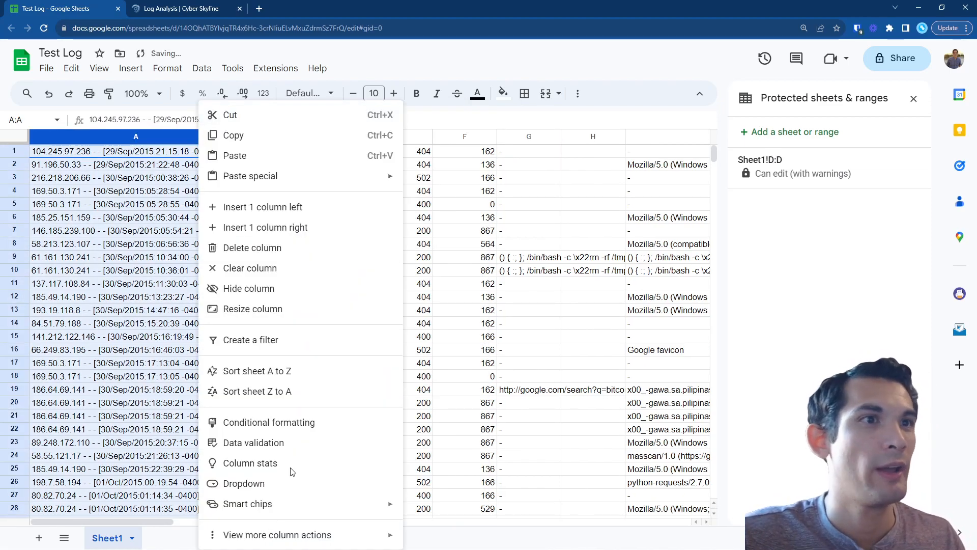
pyautogui.click(201, 68)
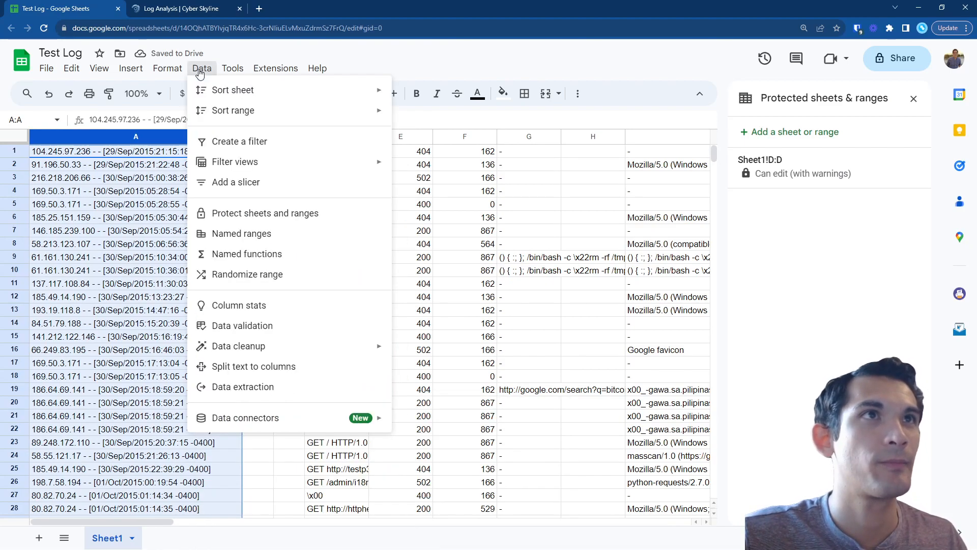
pyautogui.click(245, 365)
pyautogui.click(294, 508)
pyautogui.click(302, 504)
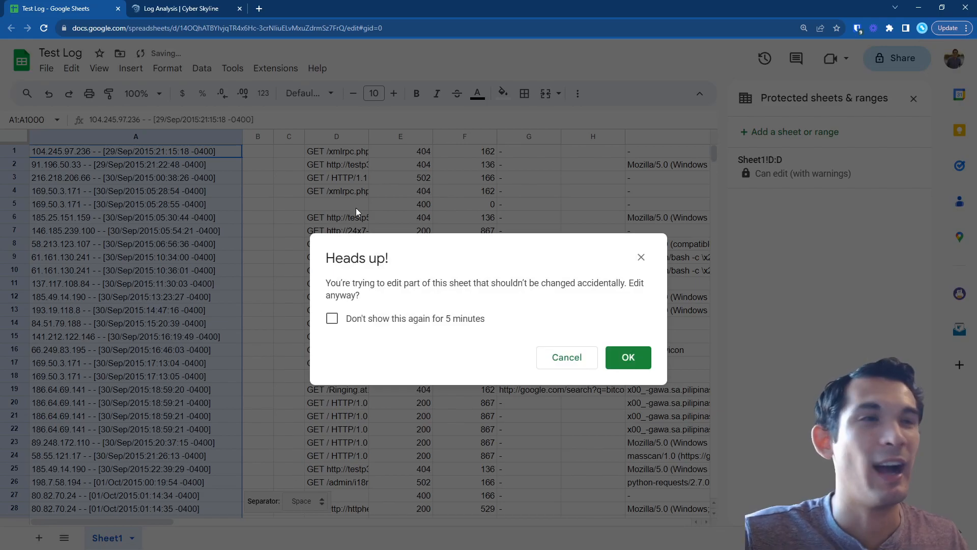
pyautogui.click(550, 359)
# - Insert an empty column between column C and the protected request column
pyautogui.click(289, 136)
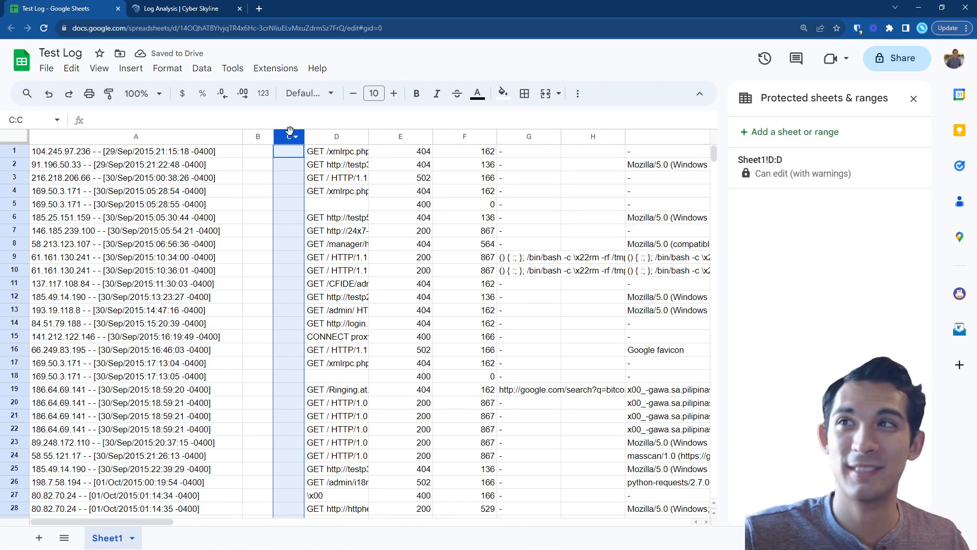
pyautogui.rightClick(288, 136)
pyautogui.click(356, 227)
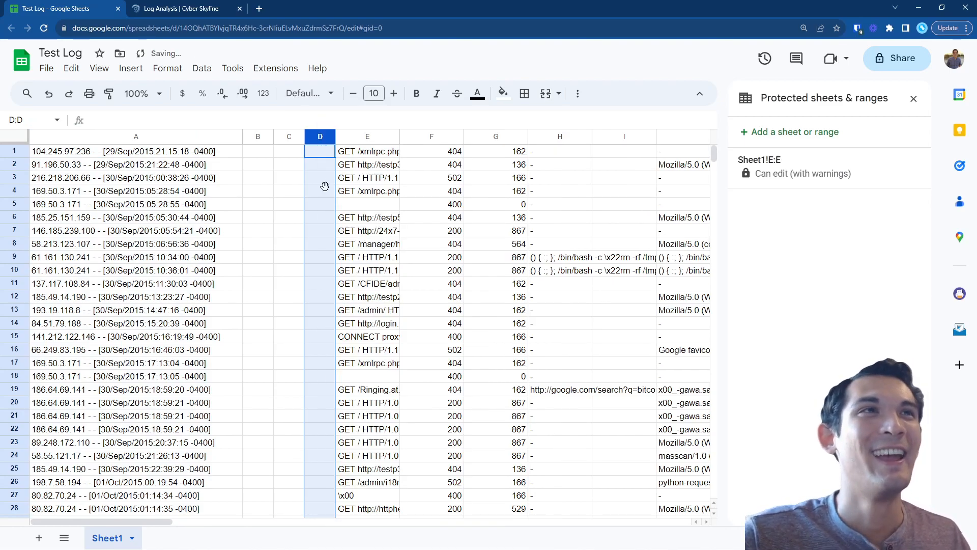
pyautogui.moveTo(346, 155); pyautogui.dragTo(473, 385)
pyautogui.scroll(2, 472, 385)
# - Try again to split column A's text using the three empty columns B to D
pyautogui.click(233, 157)
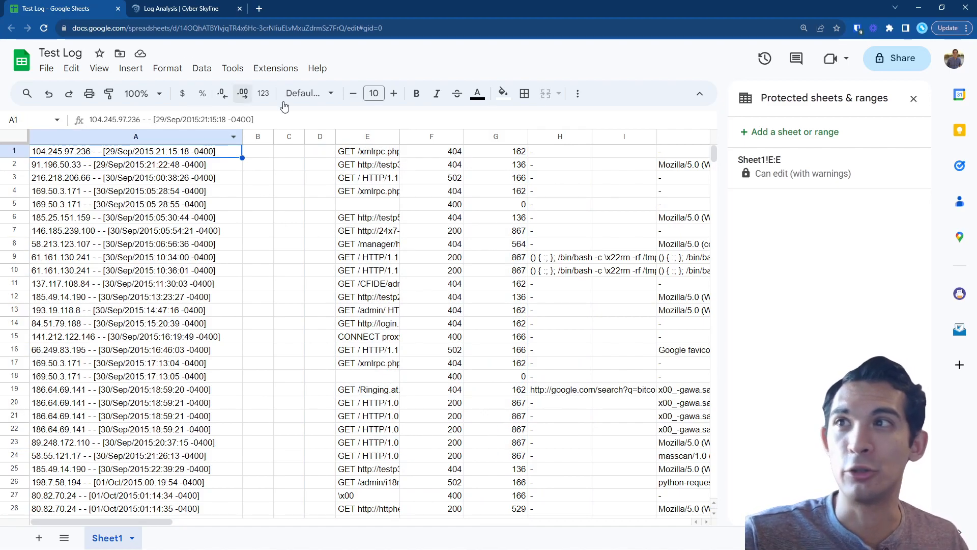
pyautogui.click(173, 144)
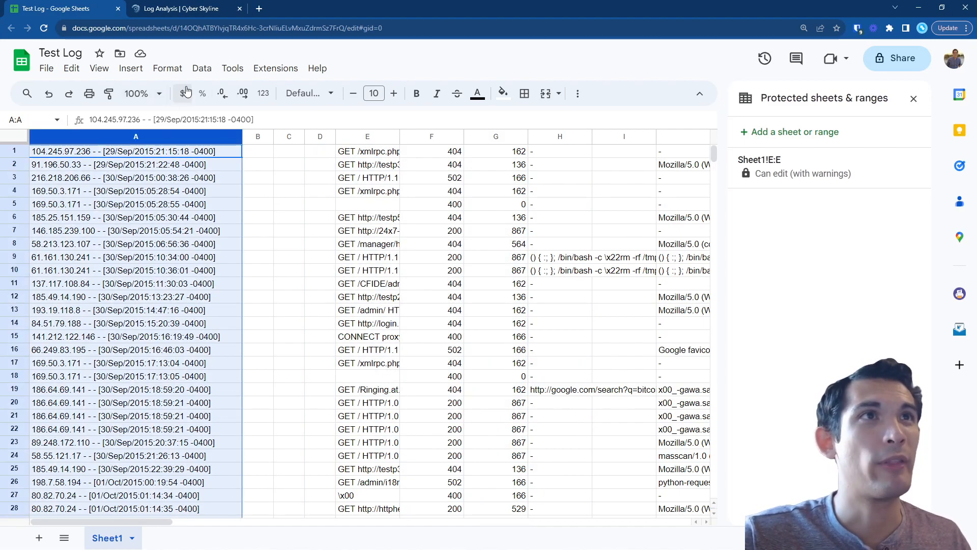
pyautogui.click(202, 68)
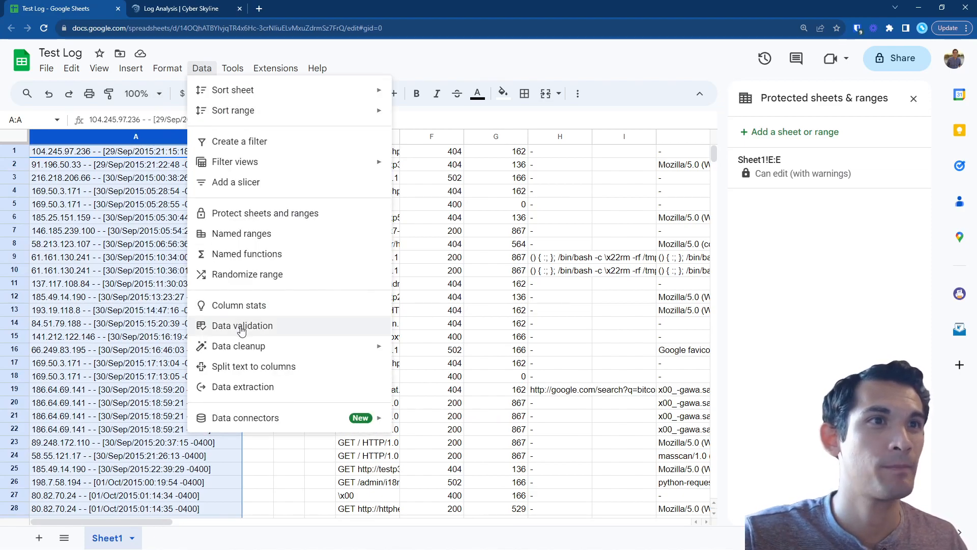
pyautogui.click(257, 369)
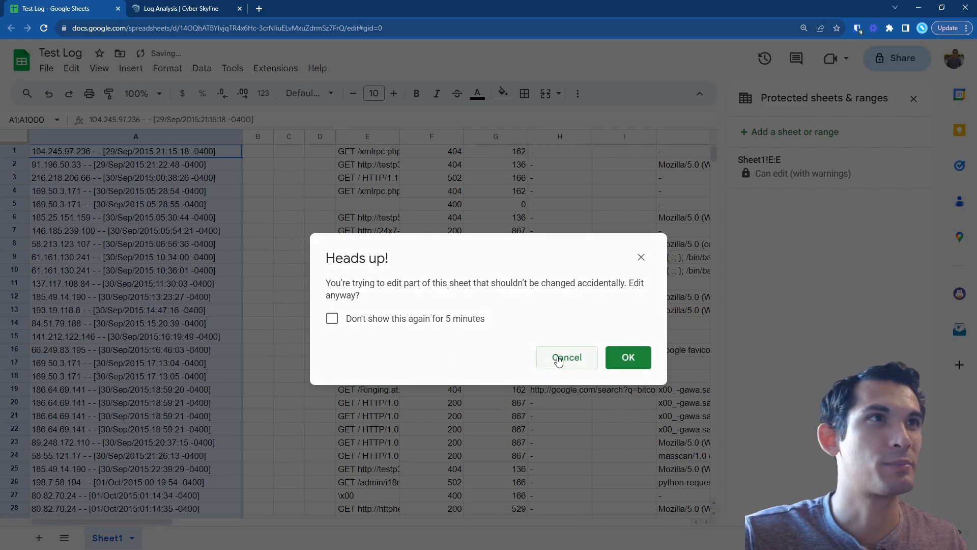
pyautogui.click(558, 358)
# - Open the protected range Sheet1!E:E and try to remove its protection
pyautogui.click(328, 193)
pyautogui.click(356, 137)
pyautogui.rightClick(338, 137)
pyautogui.click(829, 164)
pyautogui.click(910, 142)
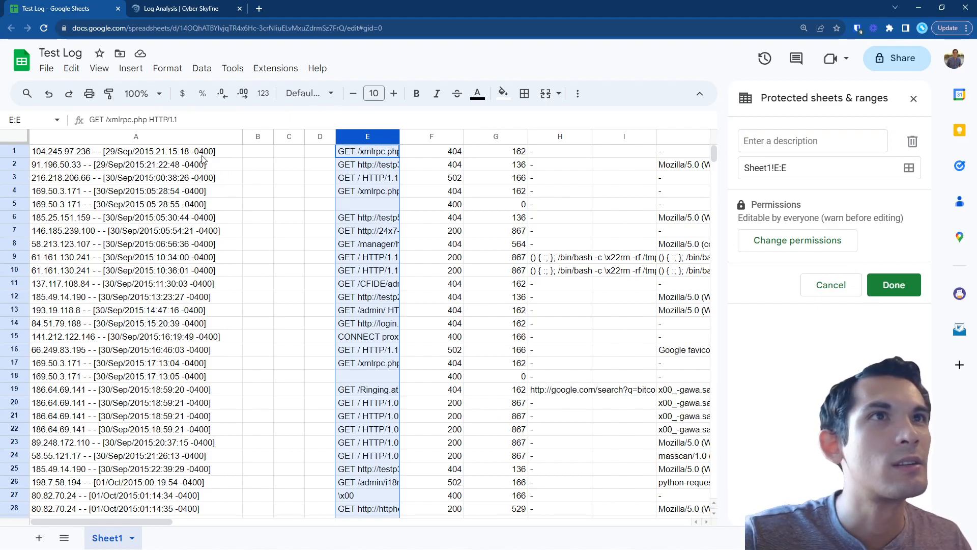
# - Insert a fourth empty column after column D, before the protected request column
pyautogui.rightClick(326, 137)
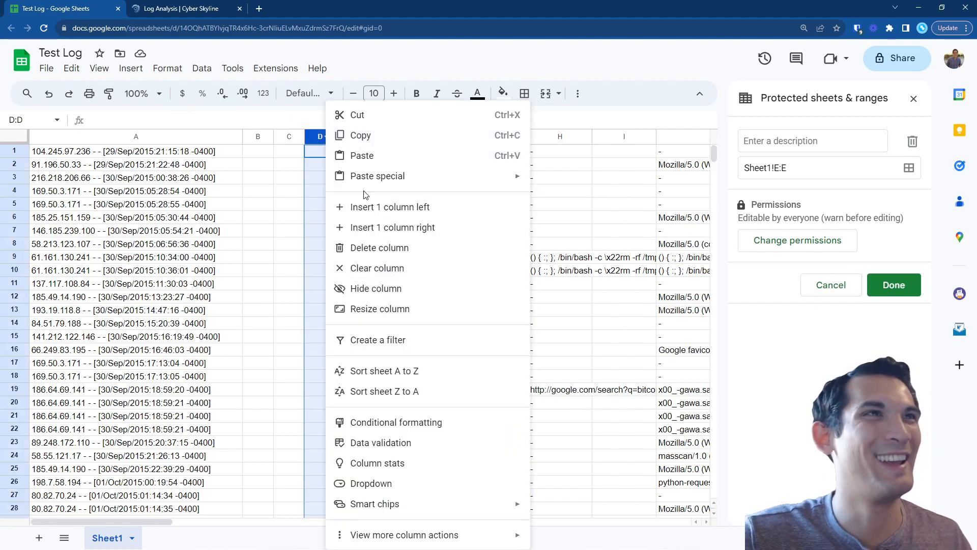
pyautogui.click(390, 227)
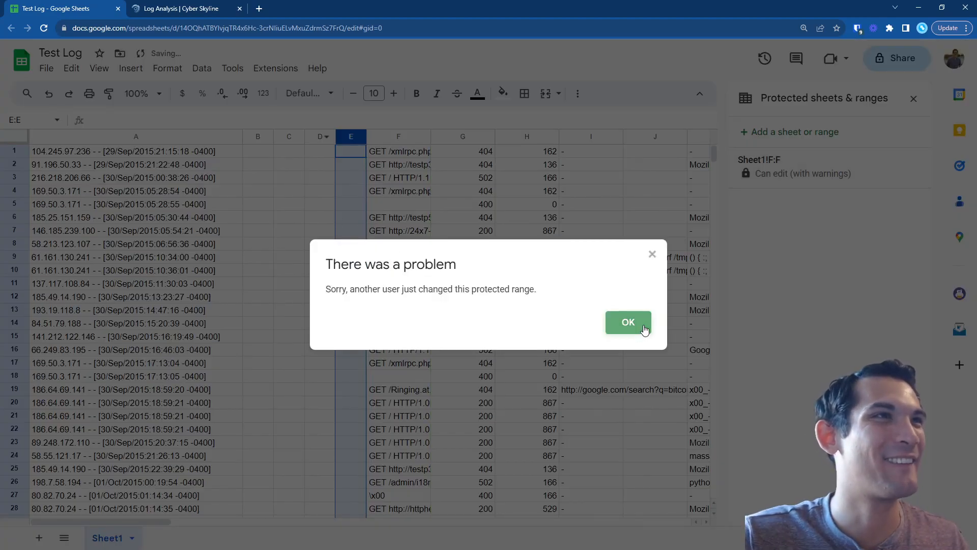
pyautogui.click(626, 322)
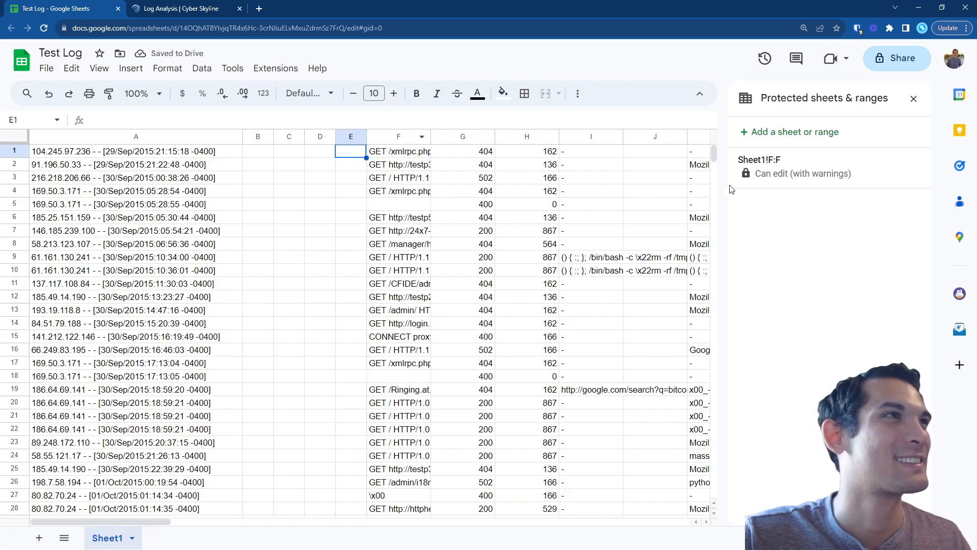
# - Split column A's text into columns A to E with Space as the separator, and fit column A's width to its contents
pyautogui.click(184, 134)
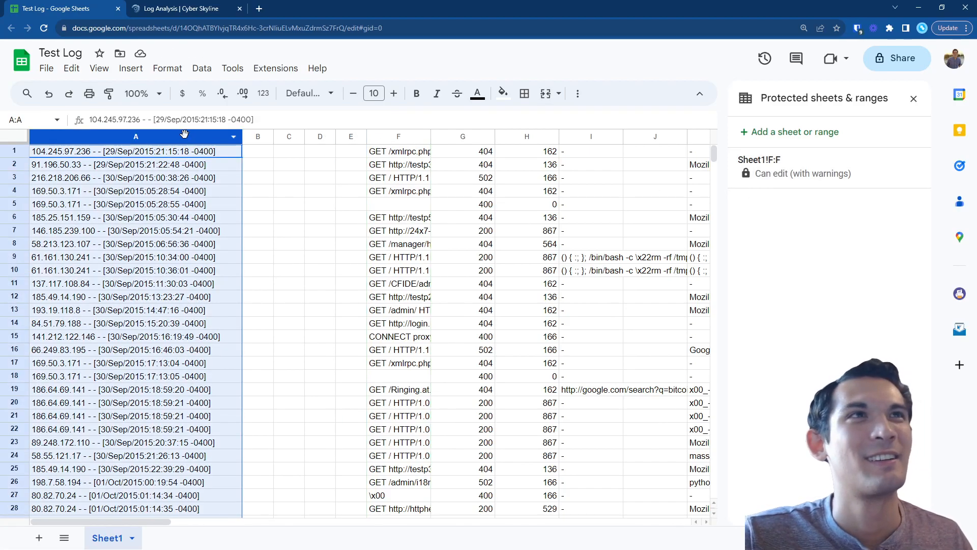
pyautogui.click(201, 68)
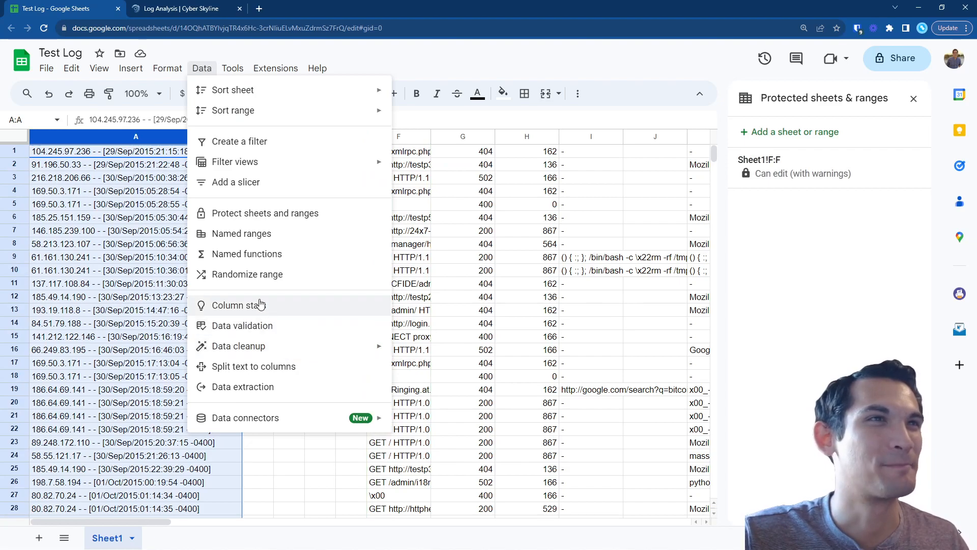
pyautogui.click(296, 366)
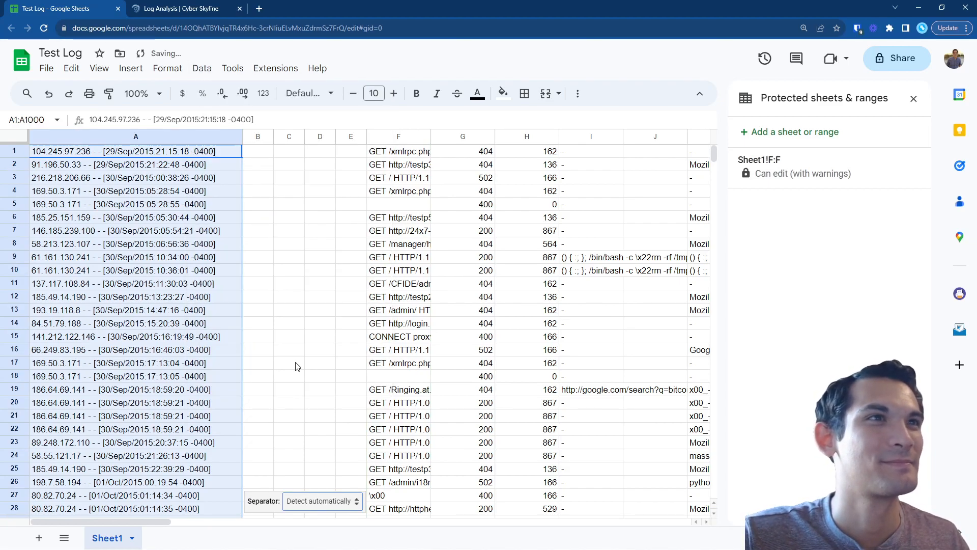
pyautogui.click(322, 499)
pyautogui.click(326, 505)
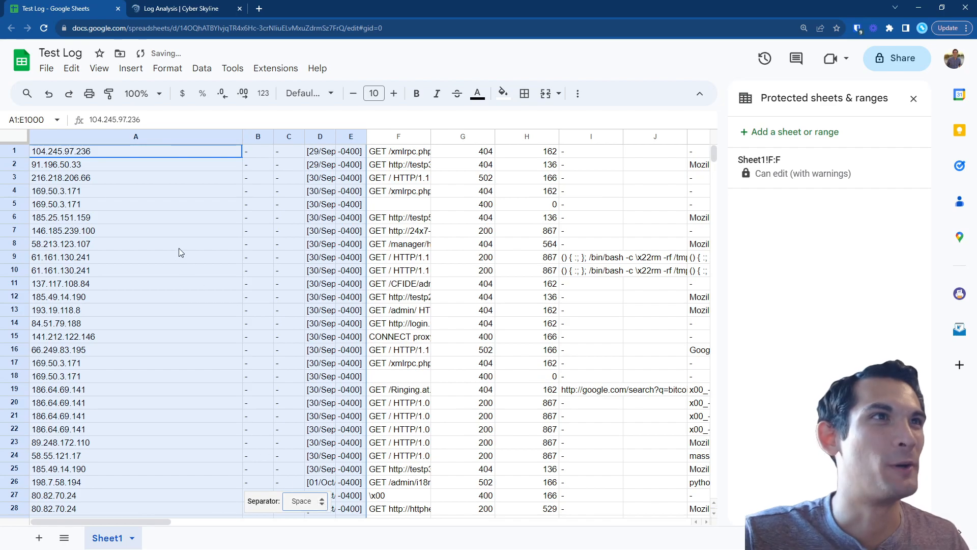
pyautogui.click(176, 229)
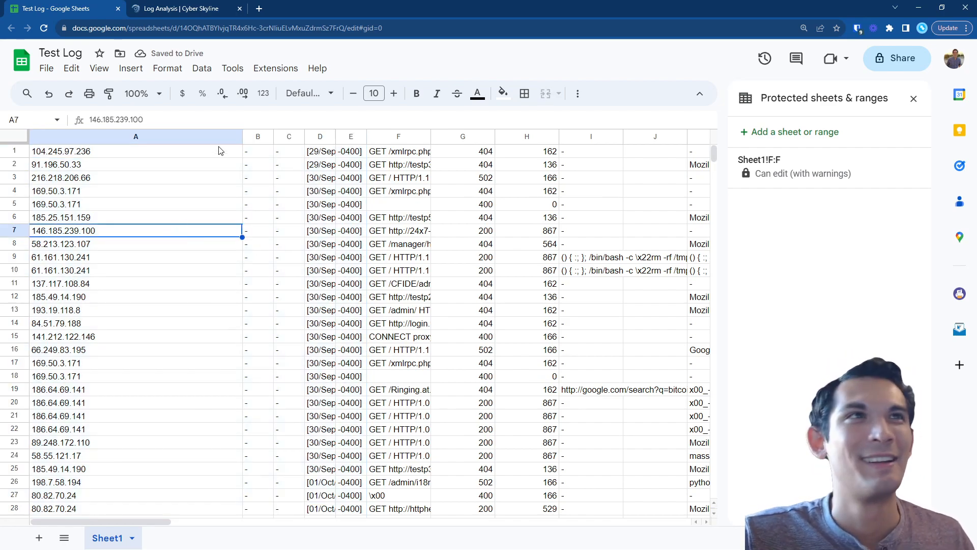
pyautogui.doubleClick(242, 136)
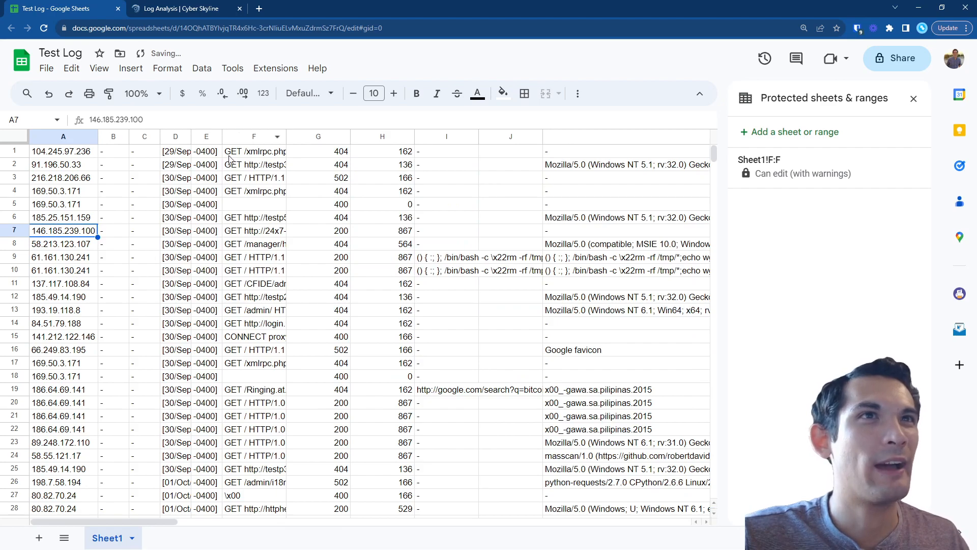
# - Remove the protection from range Sheet1!F:F, accept the edit warning, and close the protected ranges list
pyautogui.click(209, 204)
pyautogui.scroll(-20, 251, 358)
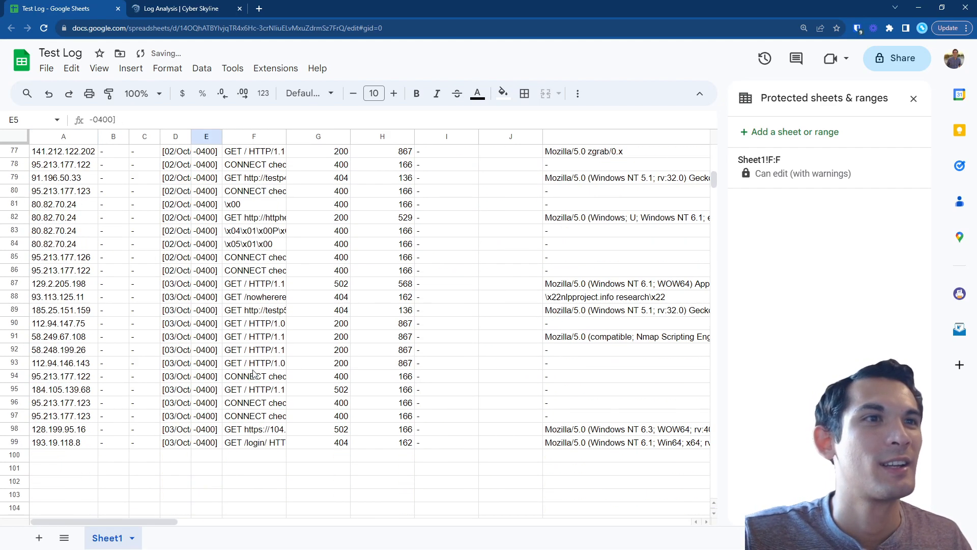
pyautogui.scroll(20, 251, 357)
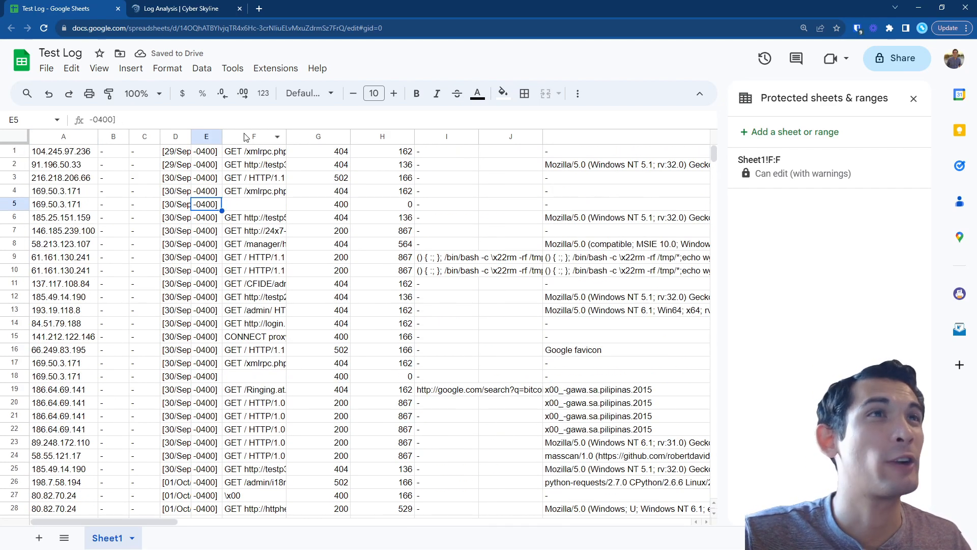
pyautogui.moveTo(255, 151); pyautogui.dragTo(254, 434)
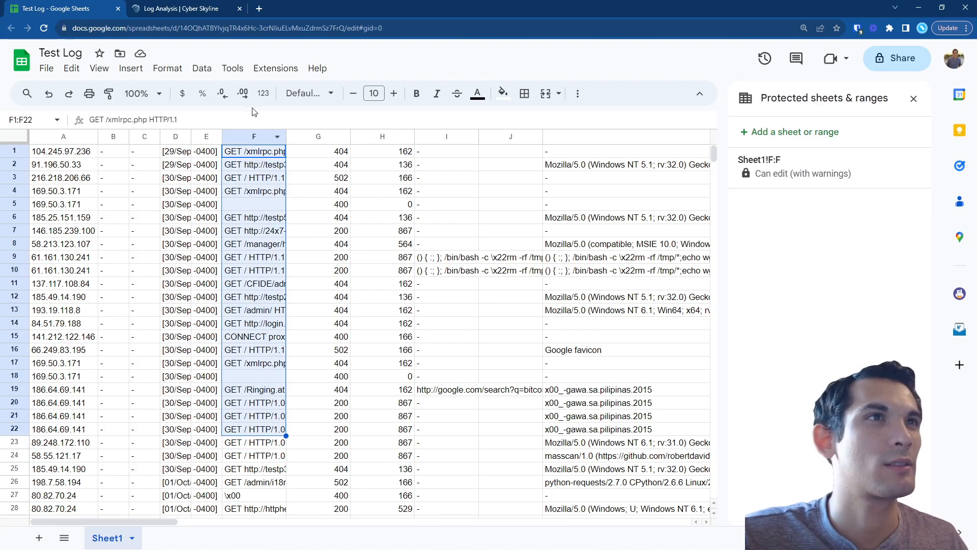
pyautogui.click(807, 176)
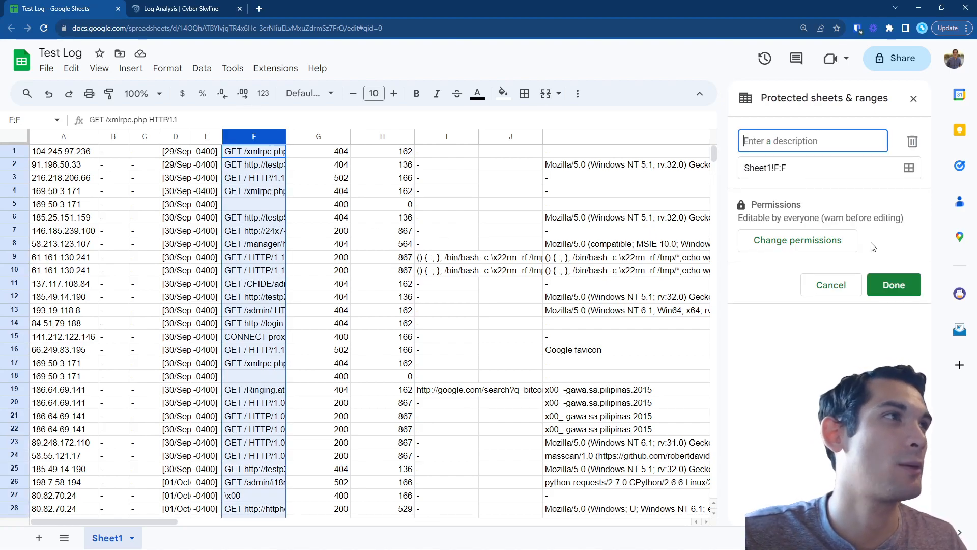
pyautogui.click(912, 141)
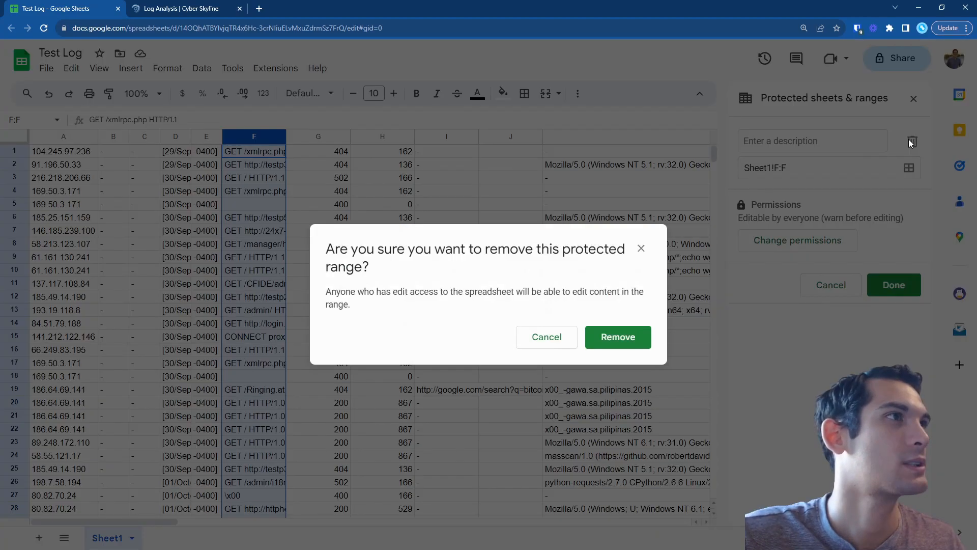
pyautogui.click(599, 344)
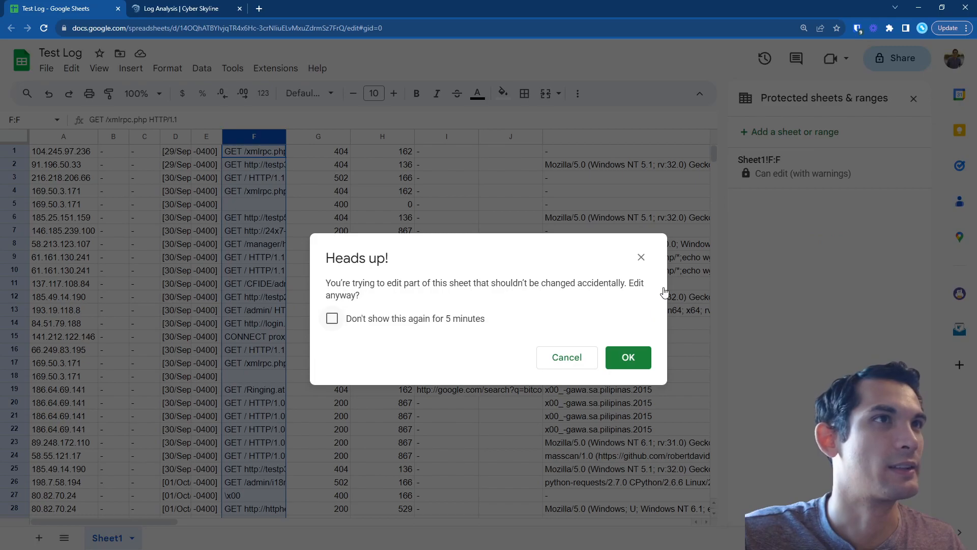
pyautogui.click(640, 361)
pyautogui.click(387, 257)
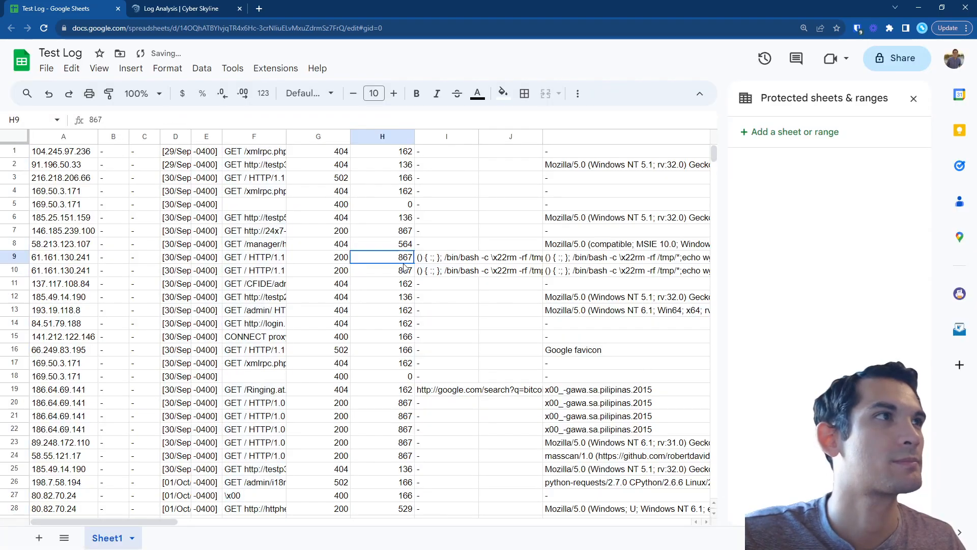
pyautogui.click(913, 98)
# - Fit column D's width to its contents so the full date and time entries can be read
pyautogui.click(80, 154)
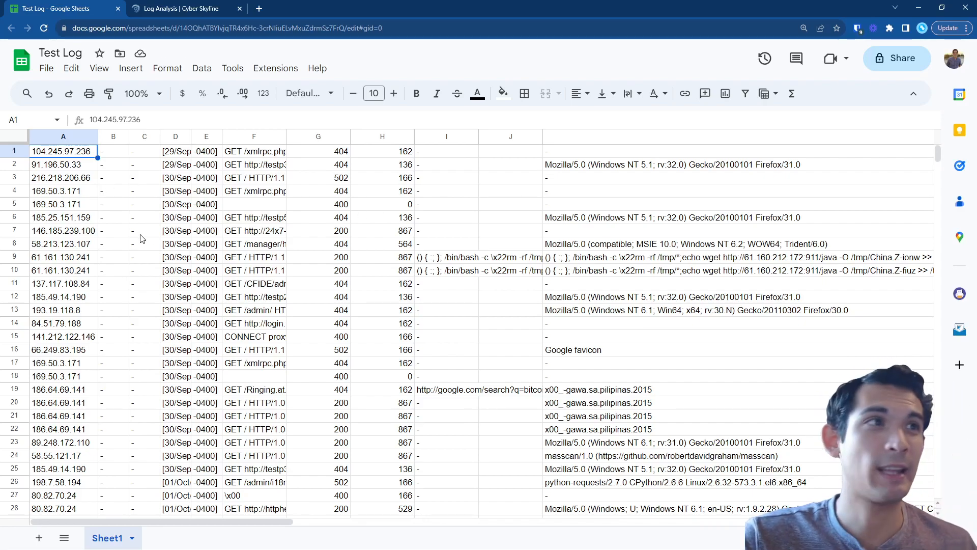
pyautogui.scroll(-5, 58, 254)
pyautogui.scroll(5, 102, 285)
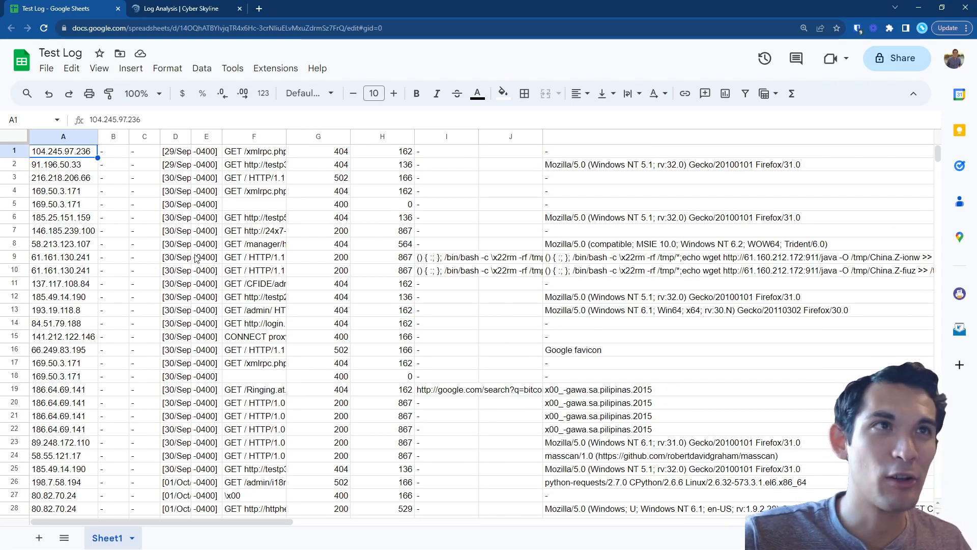
pyautogui.doubleClick(191, 137)
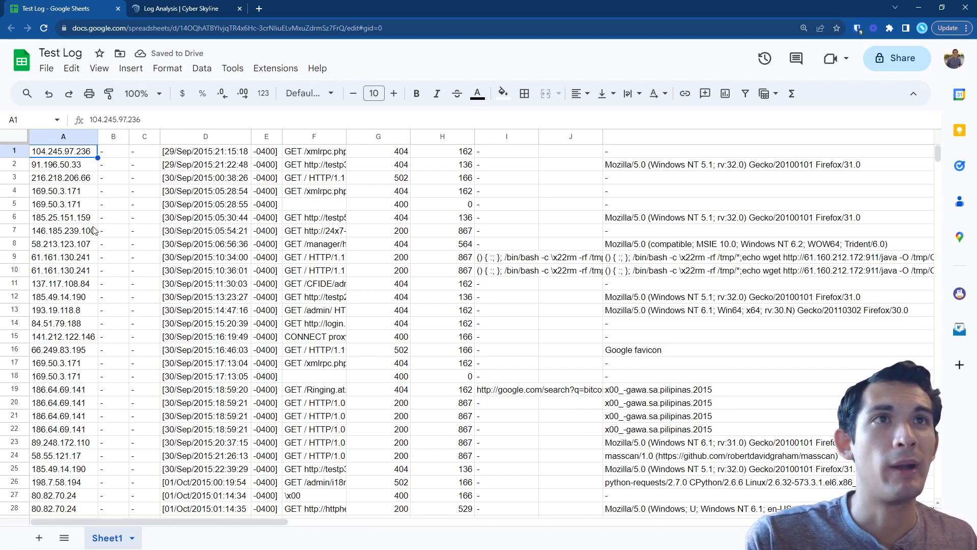
# - Examine columns A to E to identify which log field each one holds, from IP address to time zone
pyautogui.click(70, 138)
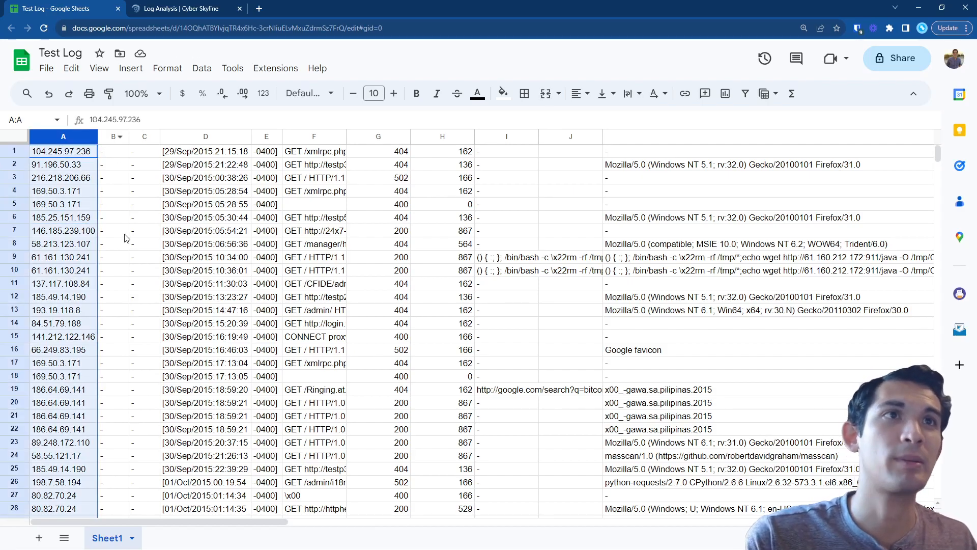
pyautogui.click(113, 137)
pyautogui.click(138, 141)
pyautogui.scroll(-18, 189, 235)
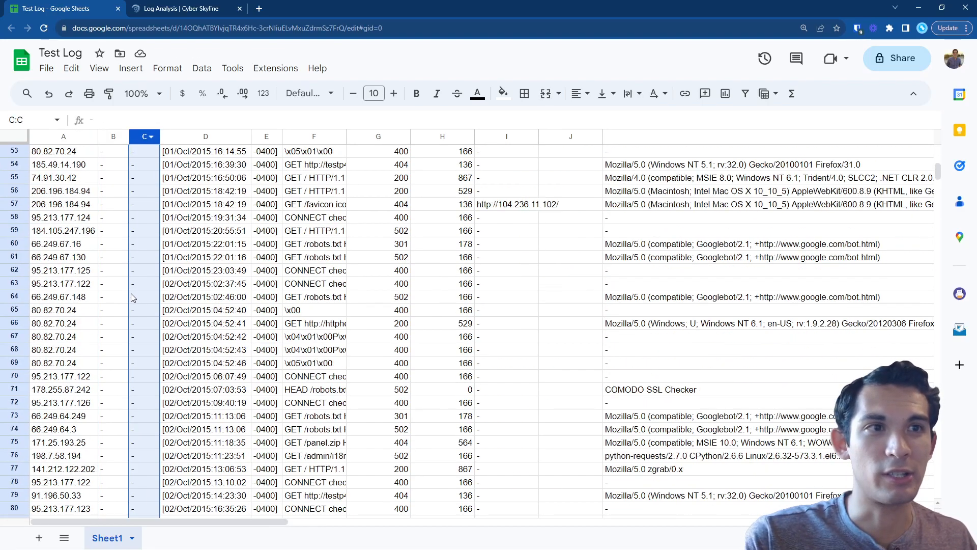
pyautogui.scroll(18, 205, 149)
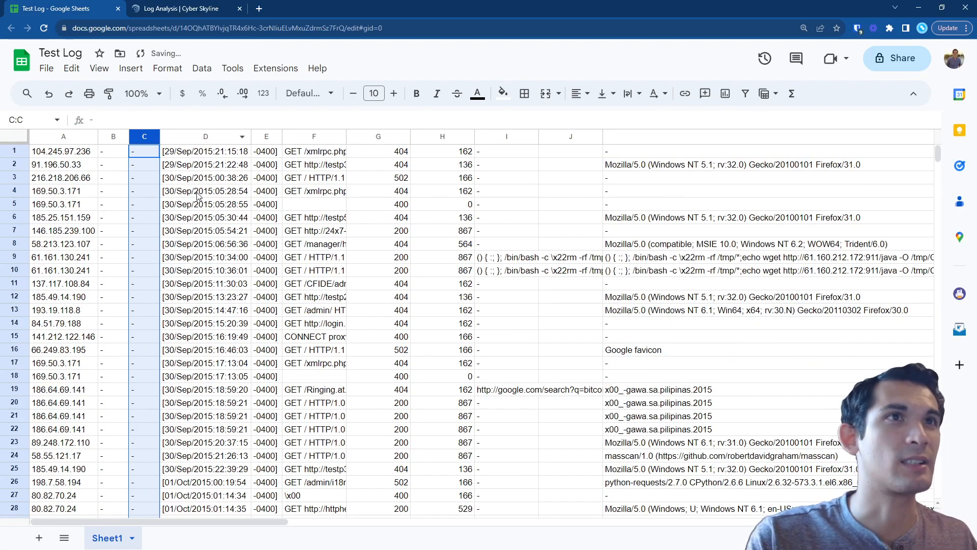
pyautogui.click(210, 207)
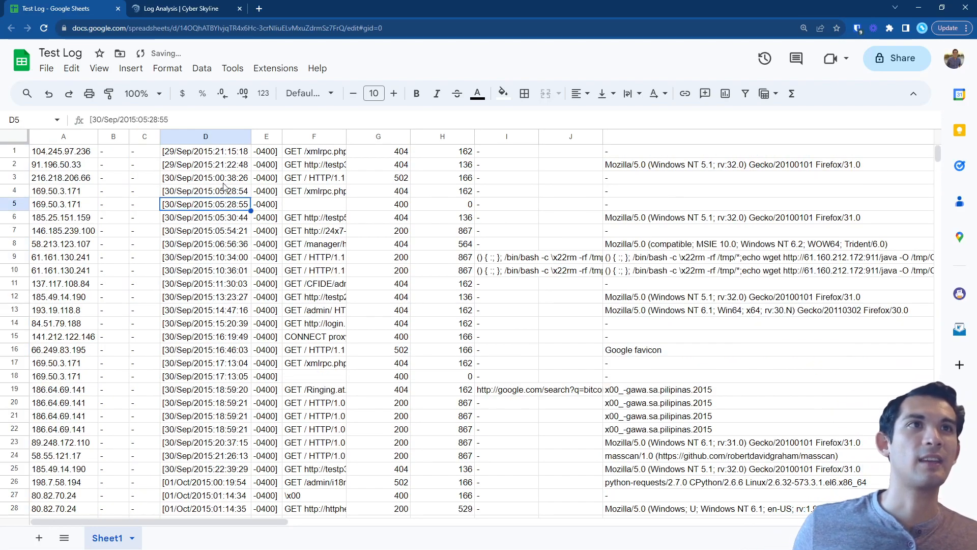
pyautogui.click(211, 141)
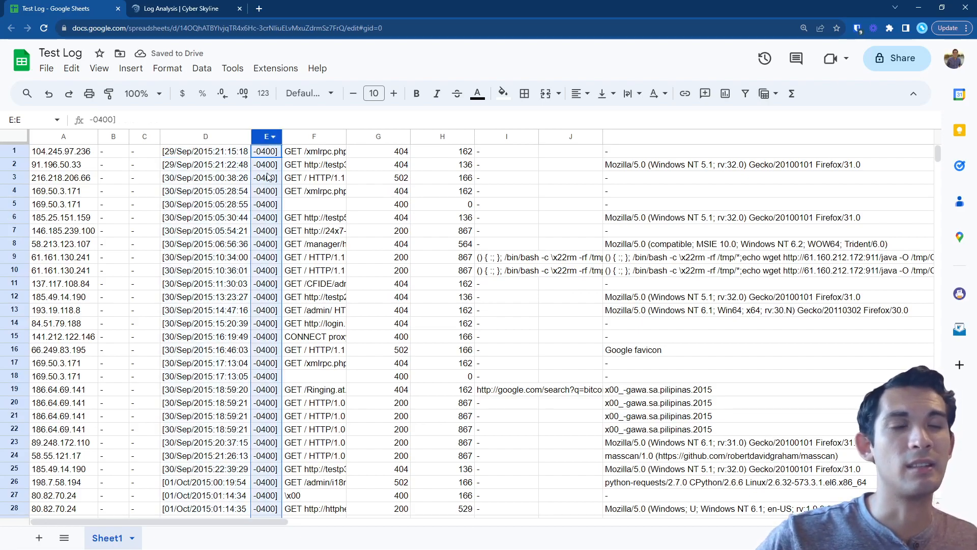
# - Examine the request, status code and response size values in columns F to H
pyautogui.click(323, 137)
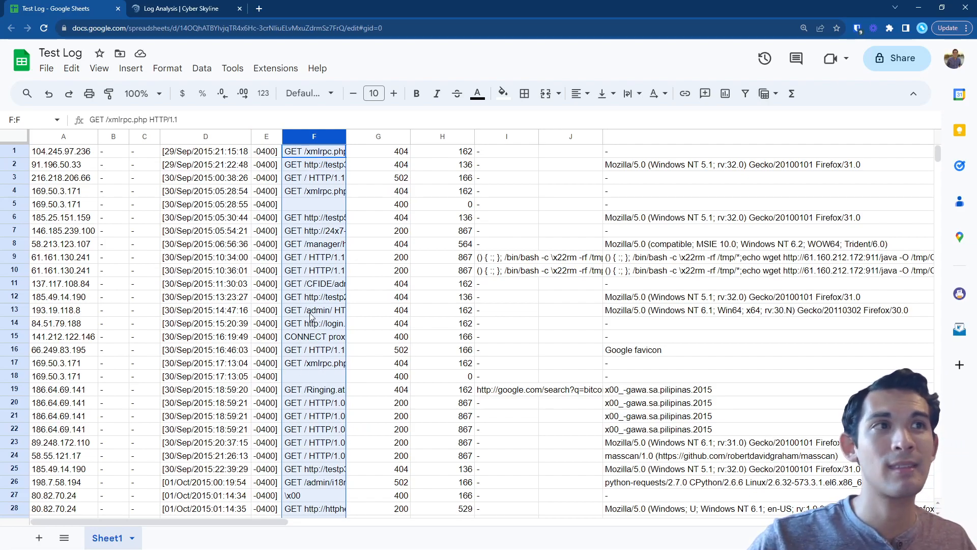
pyautogui.click(375, 140)
pyautogui.click(382, 166)
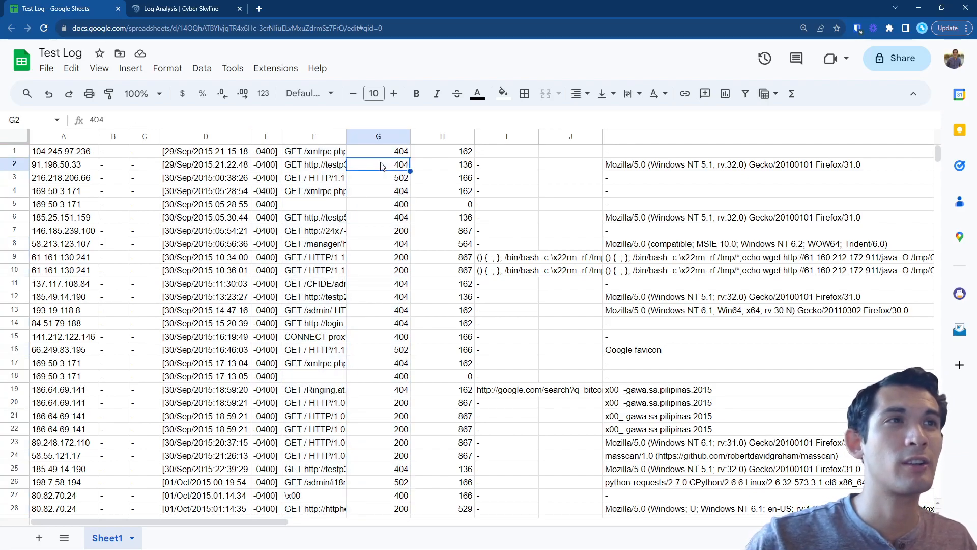
pyautogui.moveTo(387, 442); pyautogui.dragTo(376, 151)
pyautogui.click(435, 153)
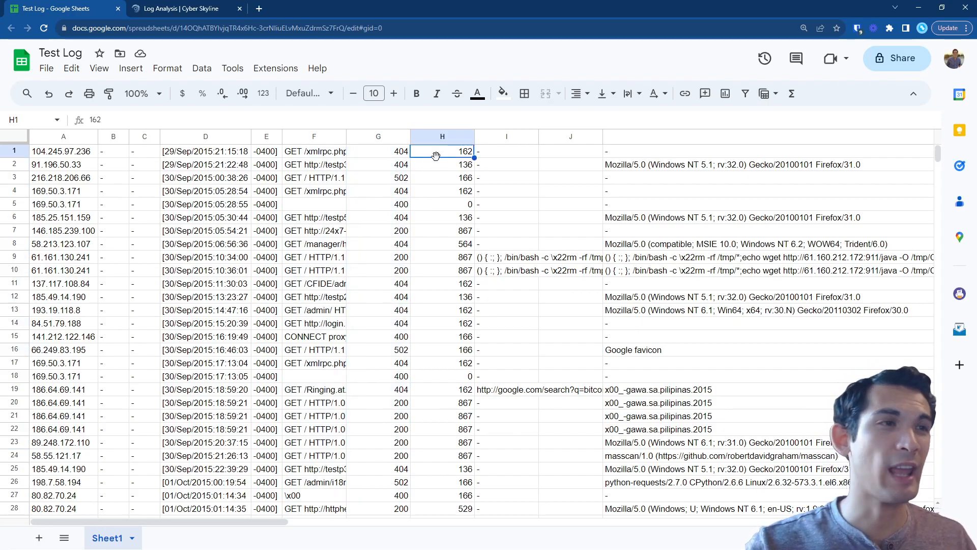
pyautogui.scroll(-5, 458, 366)
pyautogui.click(465, 418)
pyautogui.scroll(5, 463, 430)
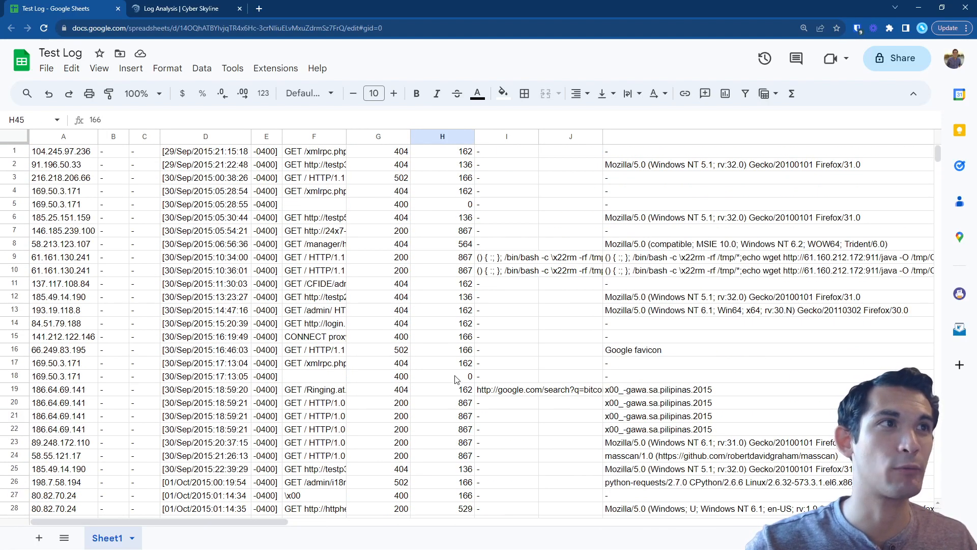
pyautogui.click(453, 326)
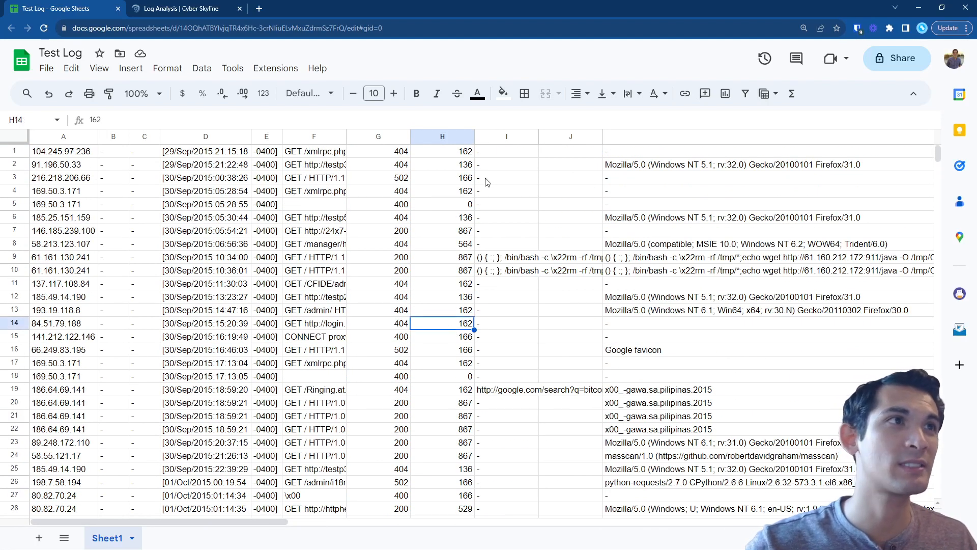
# - Examine the referrer entries in column I, the empty column J and the user agent strings in column K
pyautogui.click(503, 259)
pyautogui.click(503, 271)
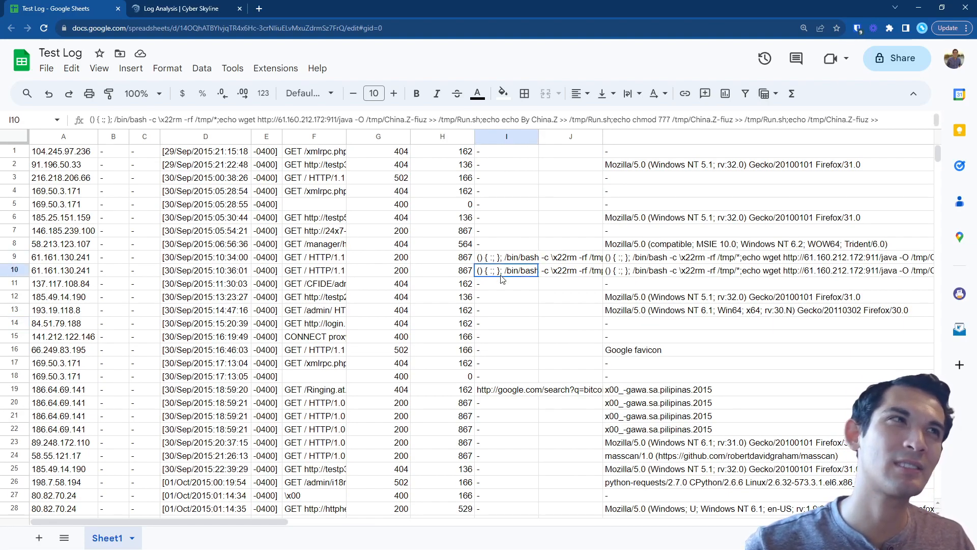
pyautogui.moveTo(501, 276); pyautogui.dragTo(520, 495)
pyautogui.scroll(-6, 524, 458)
pyautogui.click(528, 429)
pyautogui.scroll(6, 528, 417)
pyautogui.click(562, 137)
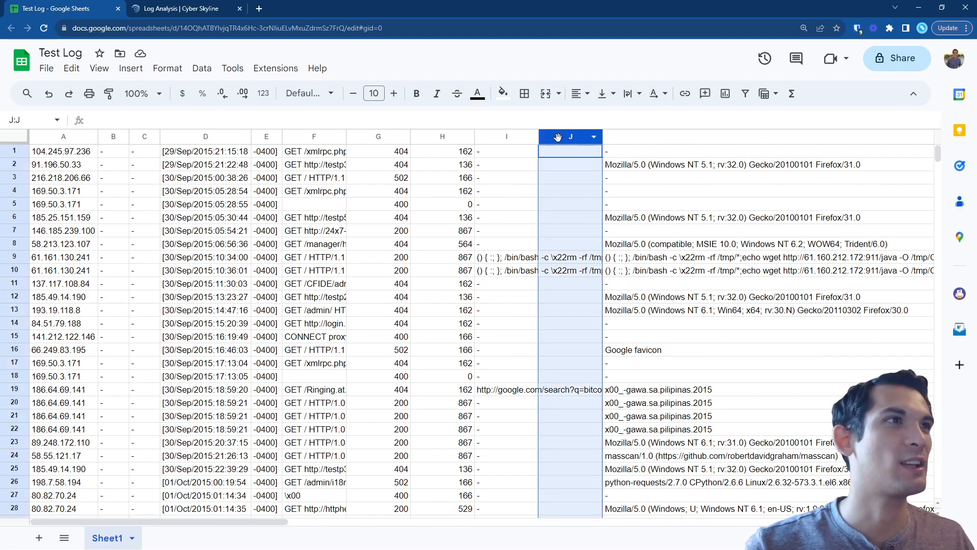
pyautogui.click(569, 217)
pyautogui.click(620, 154)
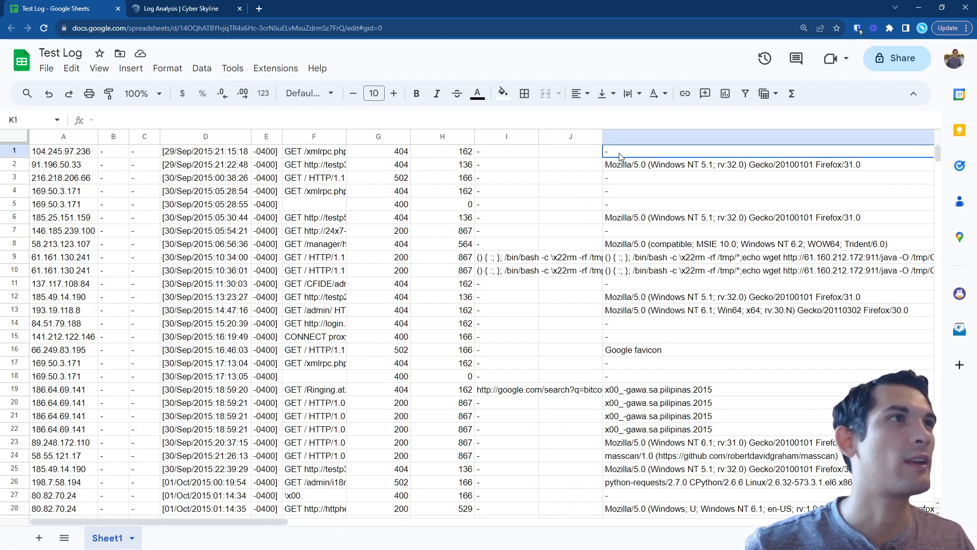
pyautogui.moveTo(619, 153); pyautogui.dragTo(670, 456)
pyautogui.scroll(-6, 641, 365)
pyautogui.click(651, 395)
pyautogui.scroll(10, 651, 396)
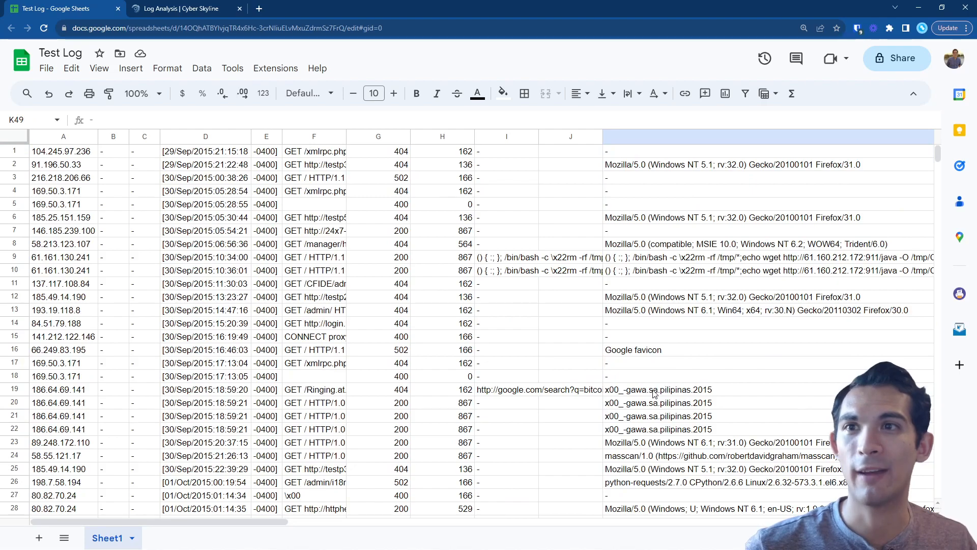
# - Insert a header row above row 1 and label columns A to C as IP, - and -
pyautogui.click(71, 152)
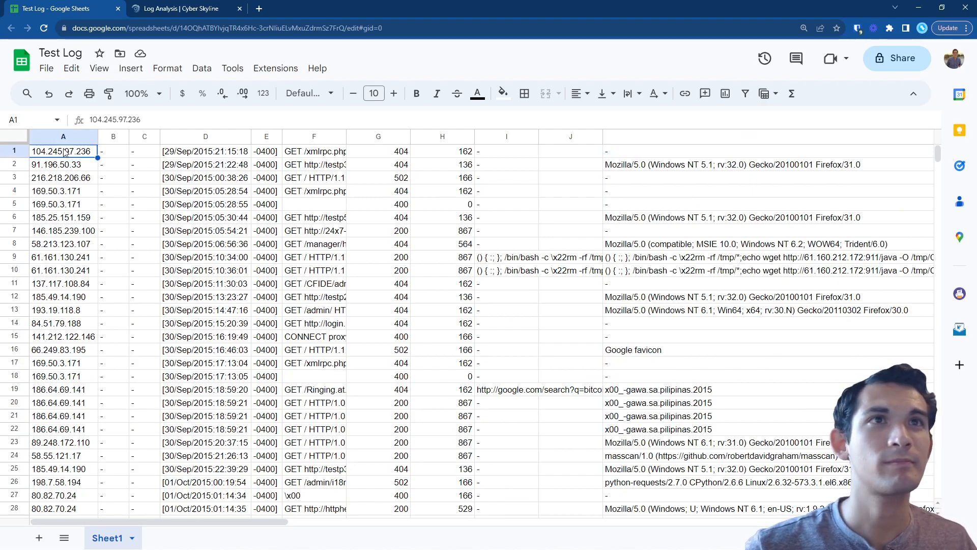
pyautogui.rightClick(22, 156)
pyautogui.click(91, 255)
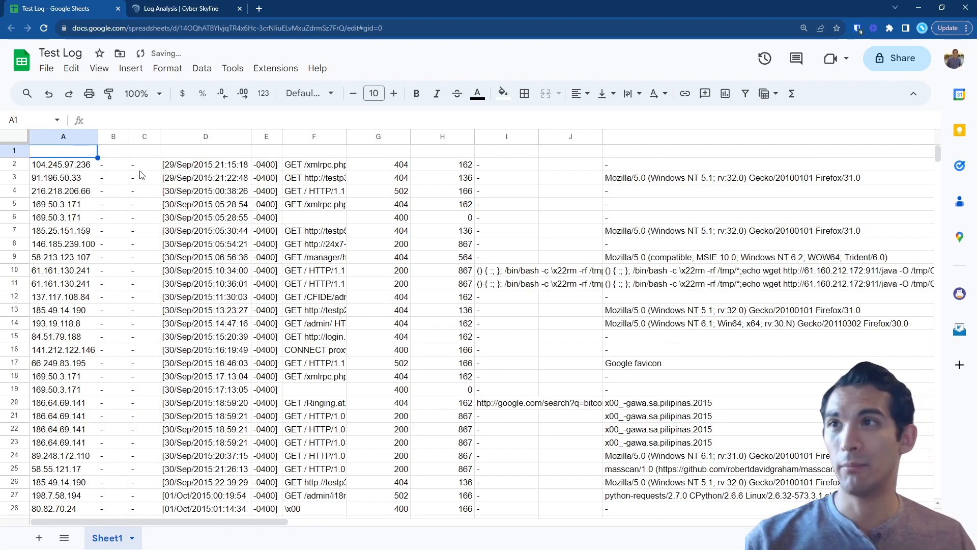
pyautogui.write('IP')
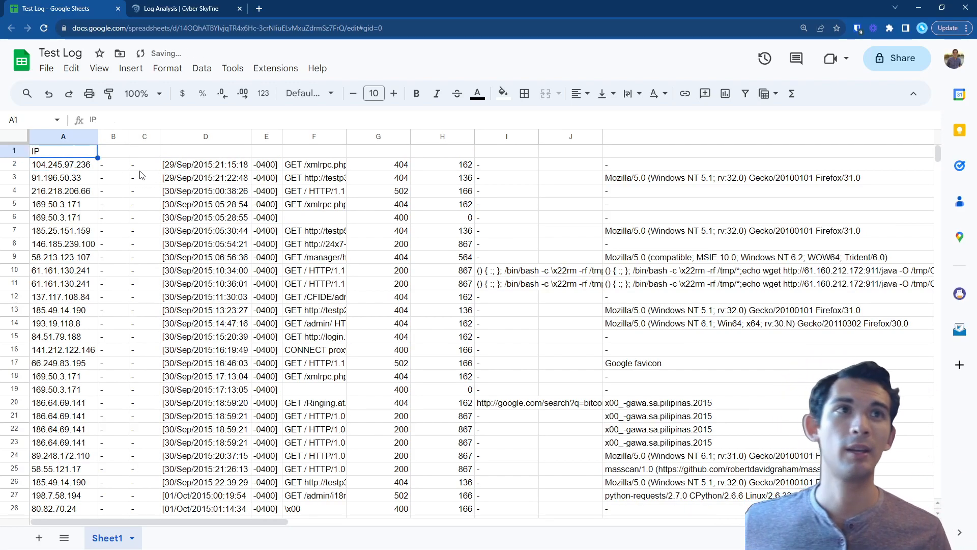
pyautogui.press('Tab')
pyautogui.write('-')
pyautogui.press('Tab')
pyautogui.write('-')
pyautogui.press('Tab')
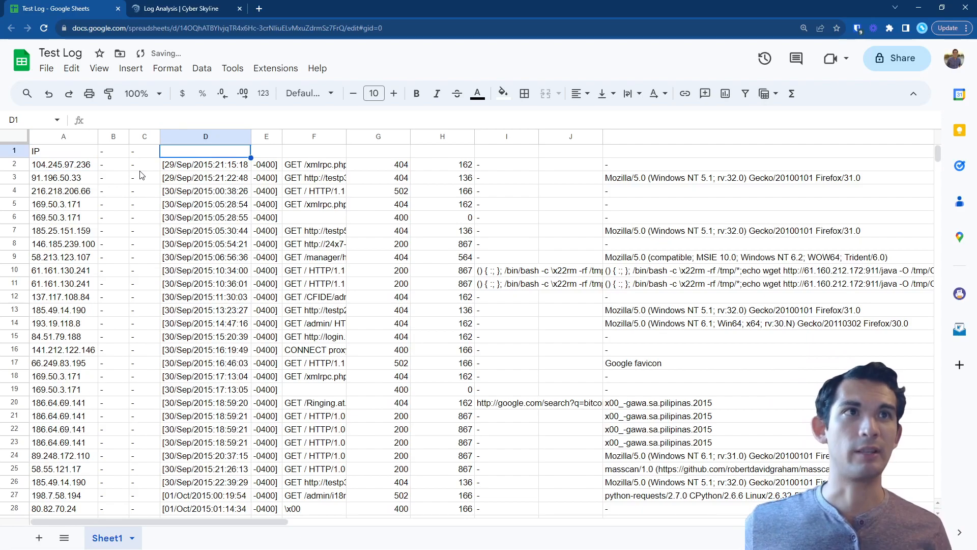
# - Enter the headers Time, Timezone, HTTP method and HTTP status in cells D1 to G1
pyautogui.write('Time')
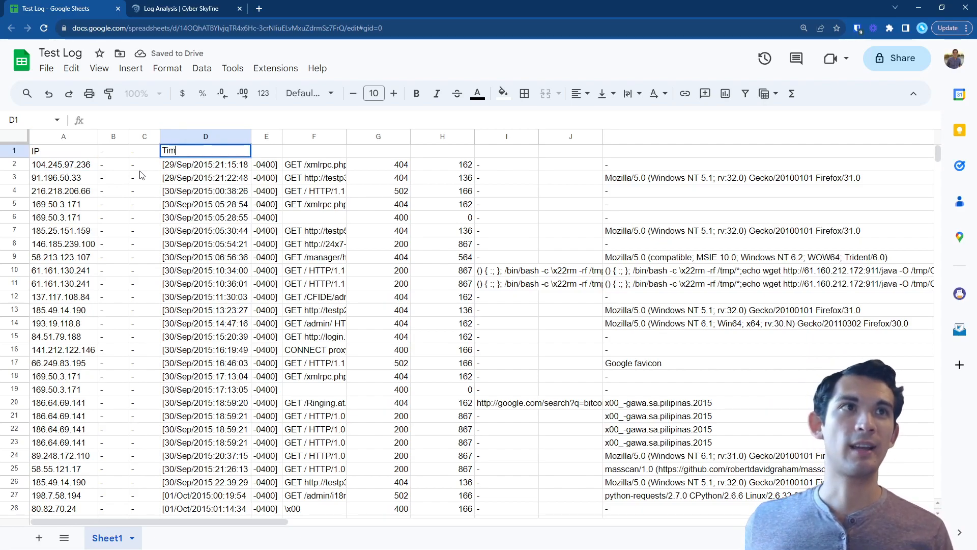
pyautogui.press('Tab')
pyautogui.write('Timezone')
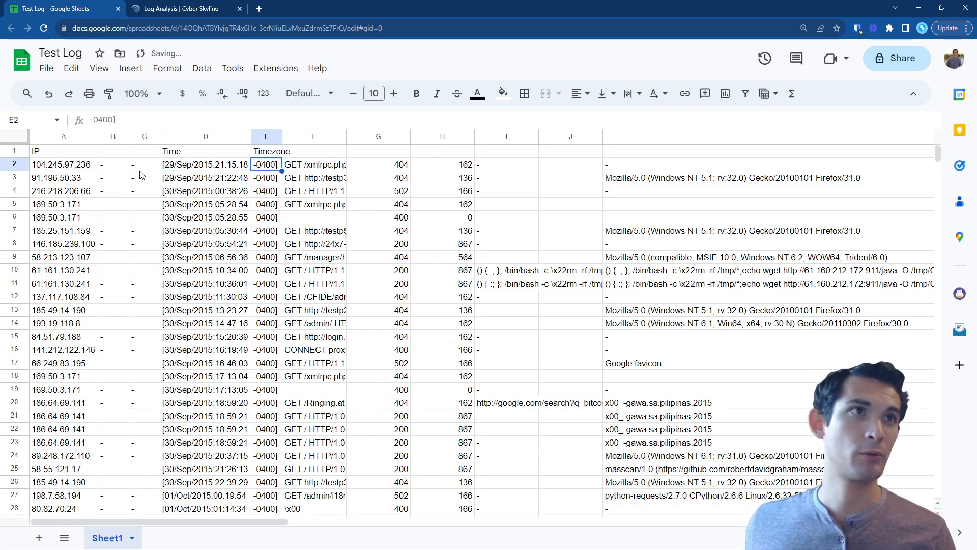
pyautogui.press('Tab')
pyautogui.write('HTTP method')
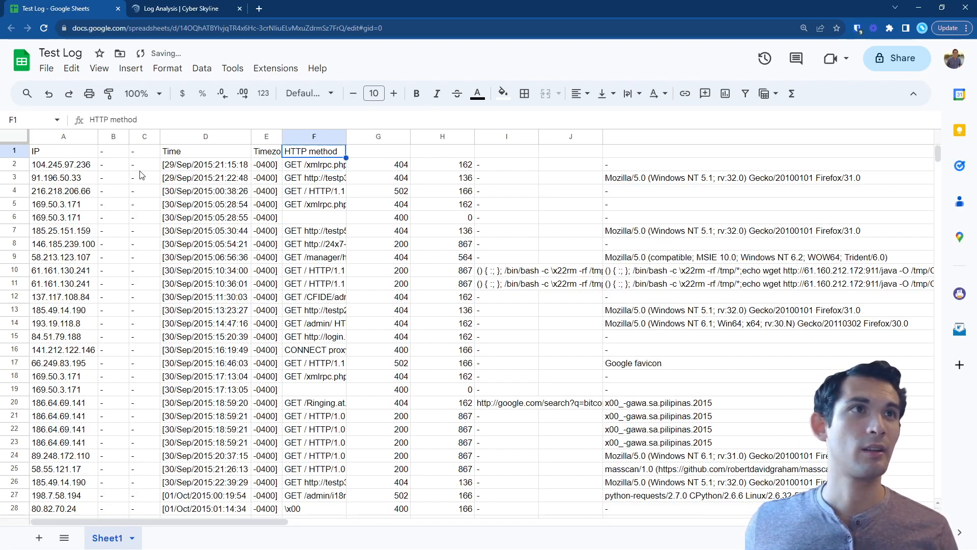
pyautogui.press('Tab')
pyautogui.write('GHTTP status')
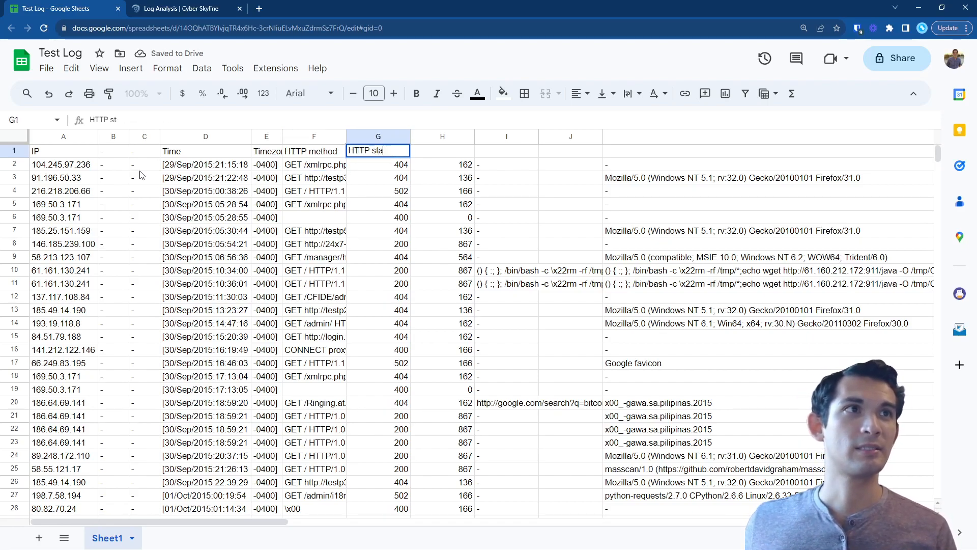
pyautogui.press('Tab')
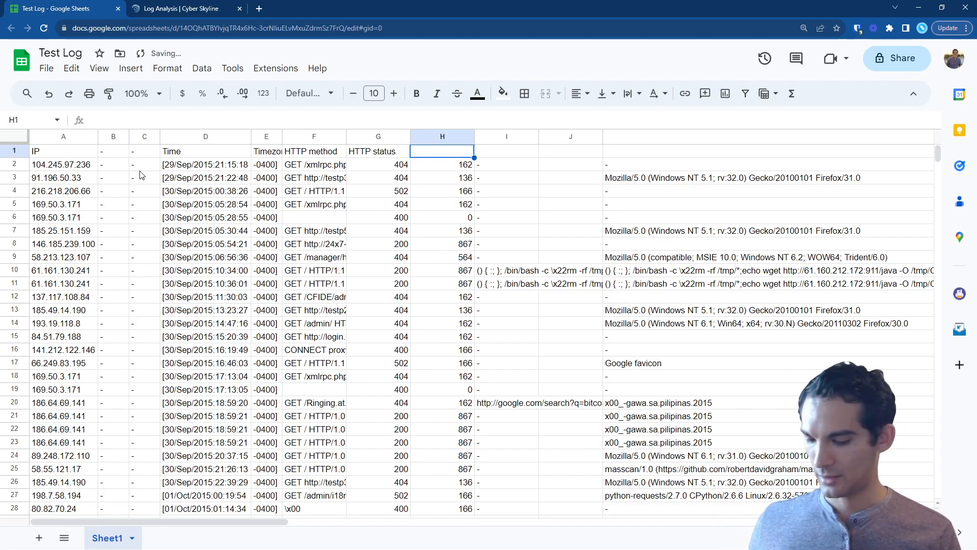
# - Enter the header Size in H1 and Refferer in I1
pyautogui.write('Size')
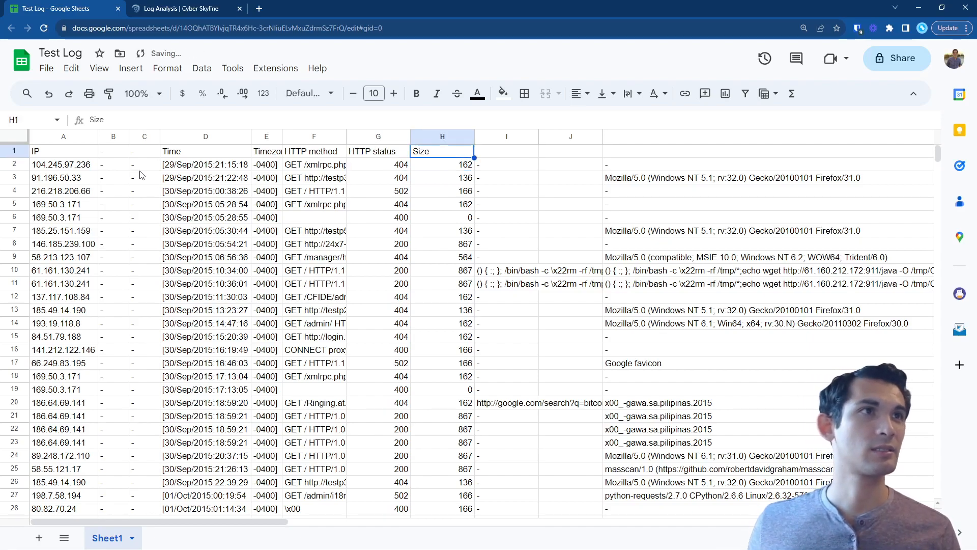
pyautogui.press('Tab')
pyautogui.write('REff')
pyautogui.write('fferer')
pyautogui.press('Tab')
pyautogui.press('Left')
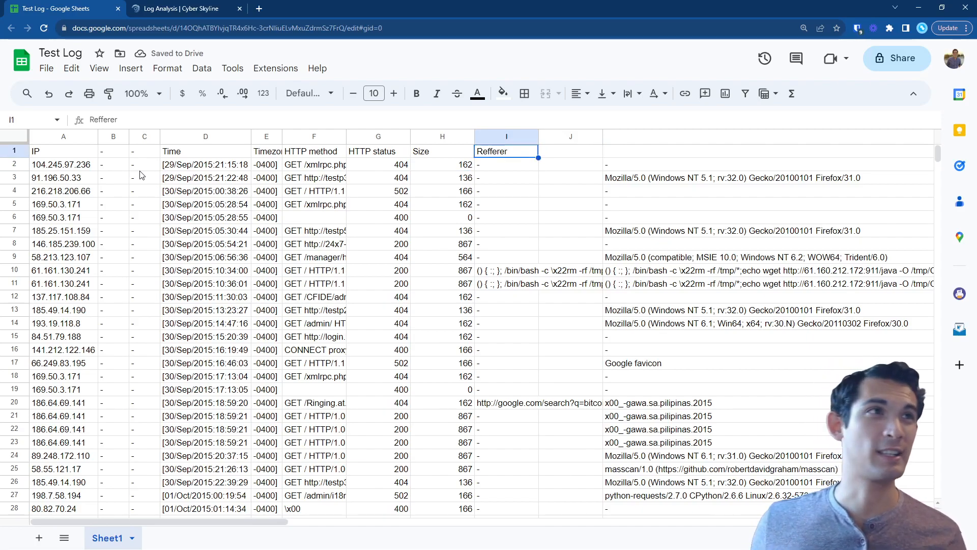
# - Enter the header User agent in cell K1, leaving J1 empty
pyautogui.press('Right')
pyautogui.press('Right')
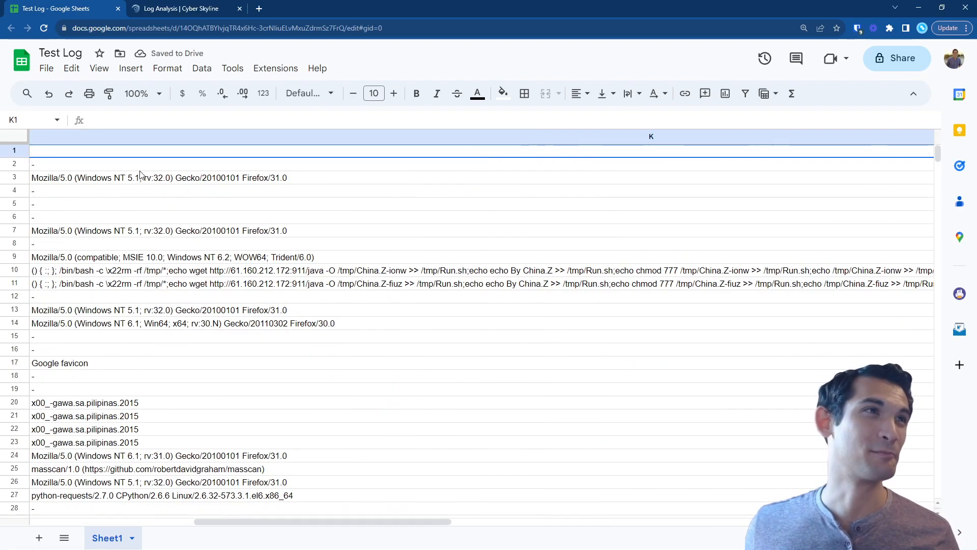
pyautogui.press('Left')
pyautogui.press('Left')
pyautogui.press('Right')
pyautogui.press('Right')
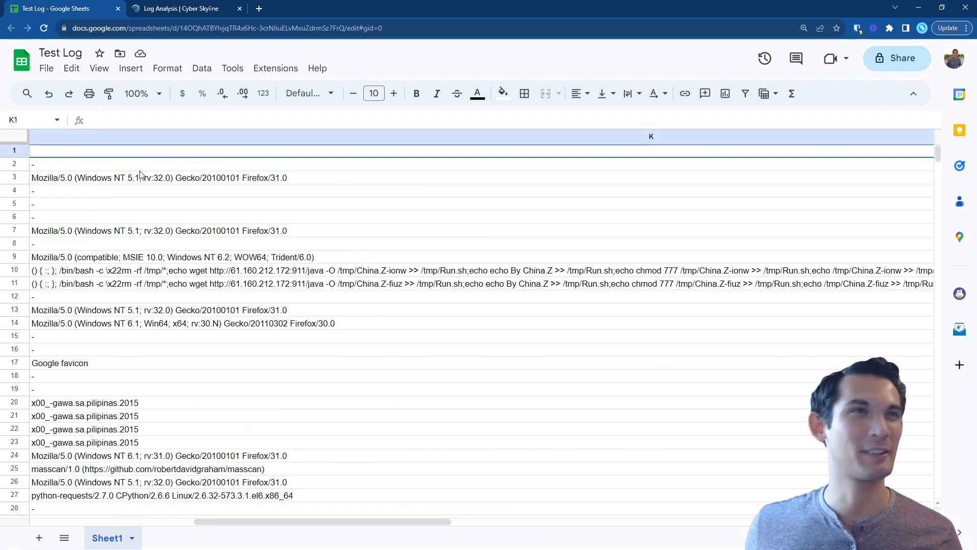
pyautogui.write('User agent')
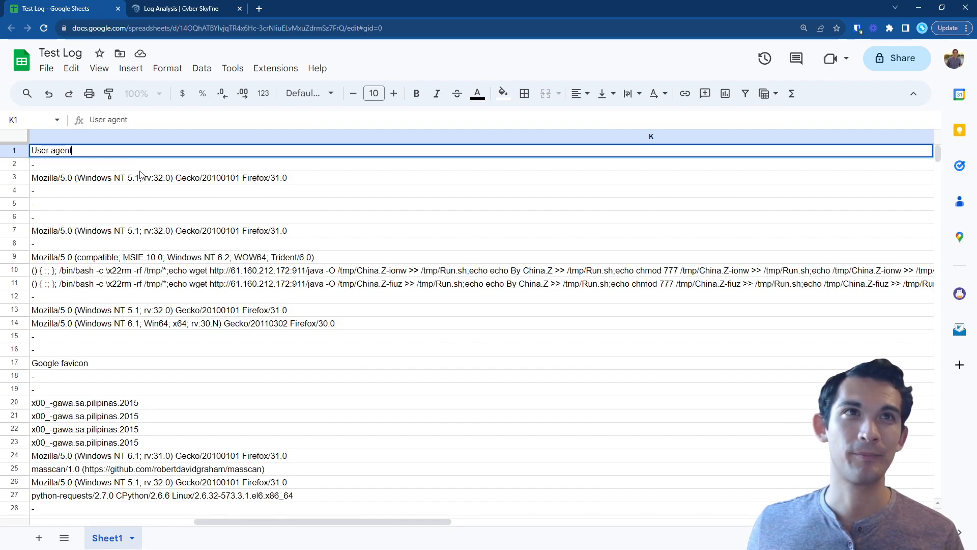
pyautogui.press('Return')
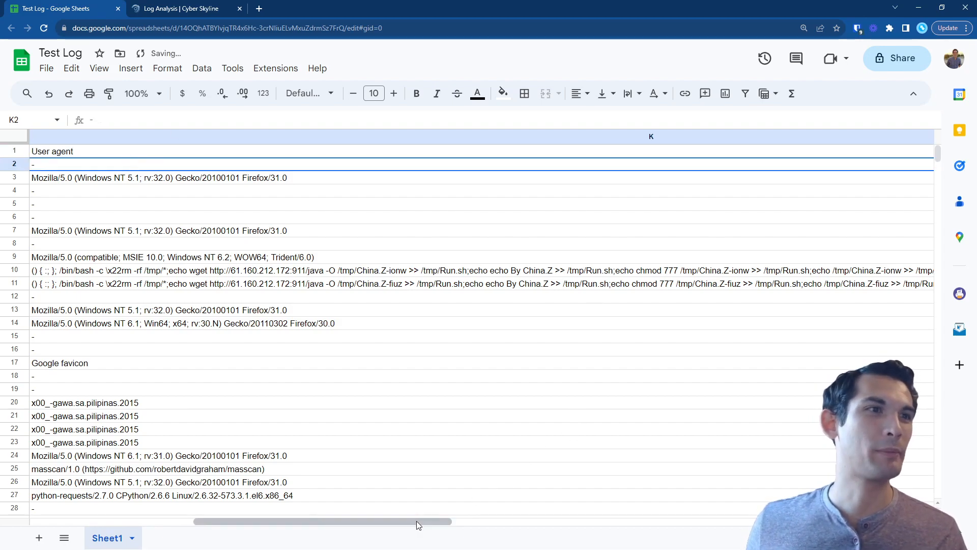
# - Try to narrow the overly wide User agent column K from its edge, and undo the last change
pyautogui.moveTo(414, 523); pyautogui.dragTo(735, 520)
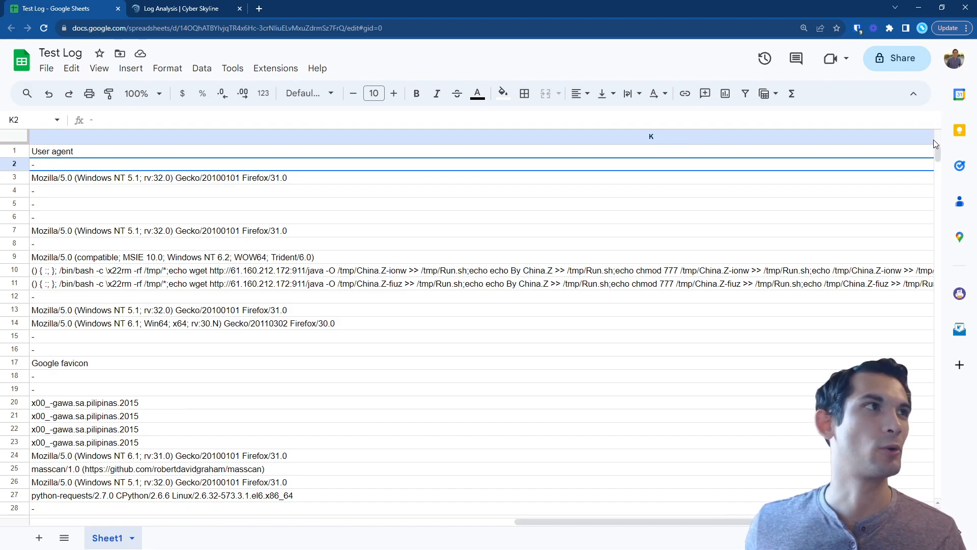
pyautogui.moveTo(728, 521); pyautogui.dragTo(845, 522)
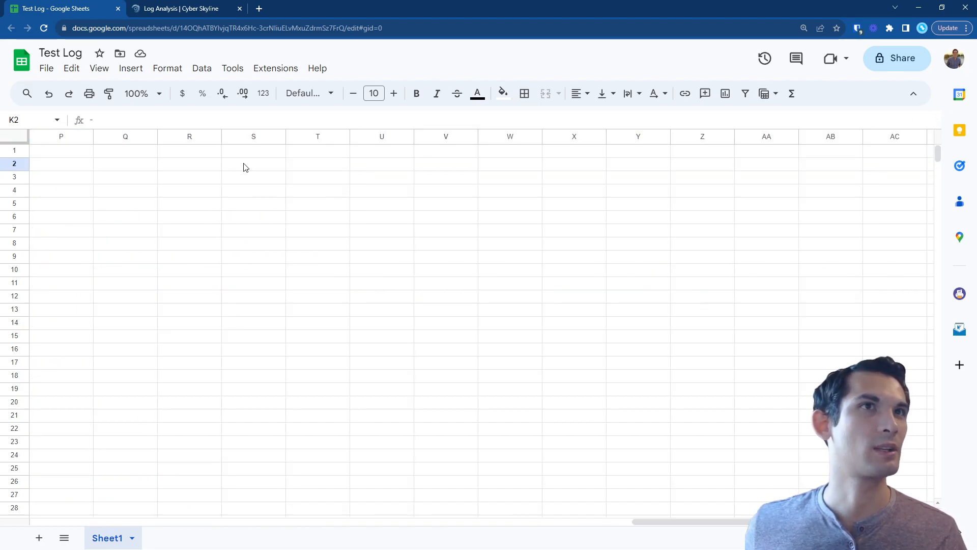
pyautogui.moveTo(654, 521); pyautogui.dragTo(378, 520)
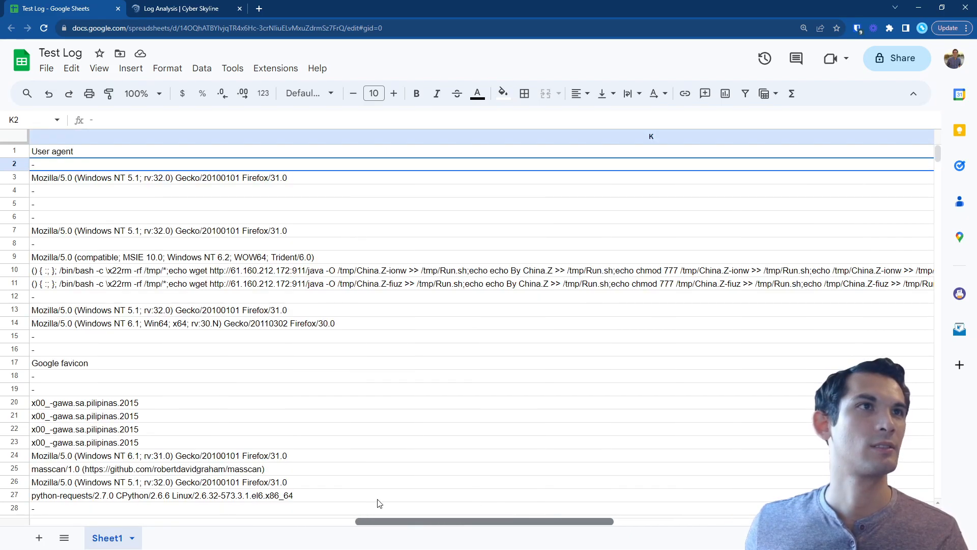
pyautogui.moveTo(31, 136); pyautogui.dragTo(360, 148)
pyautogui.moveTo(375, 522); pyautogui.dragTo(682, 526)
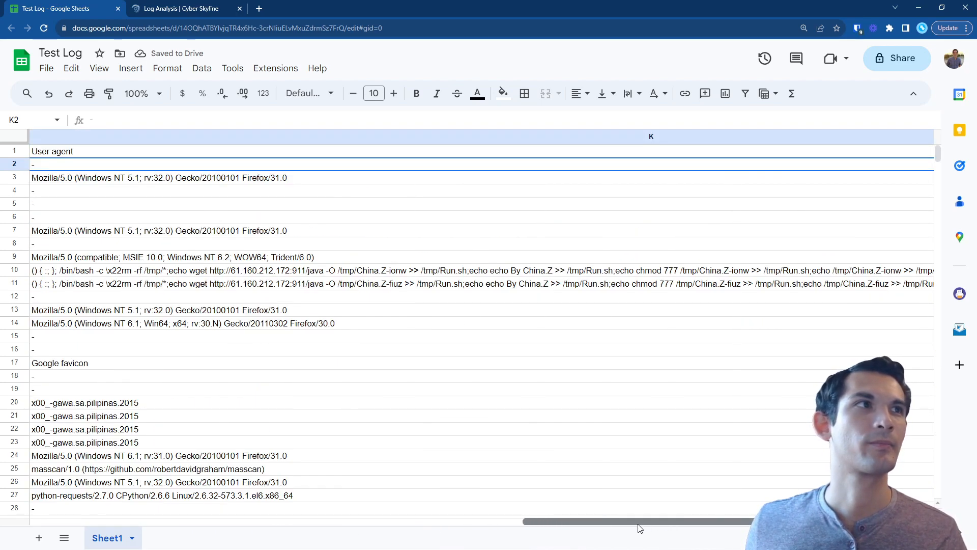
pyautogui.press('Right')
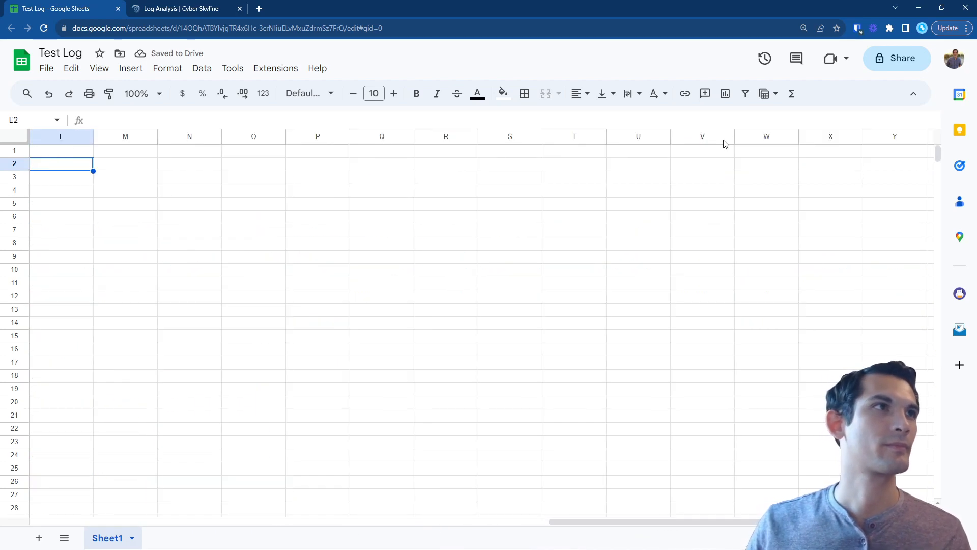
pyautogui.doubleClick(31, 137)
pyautogui.press('Left')
pyautogui.press('Right')
pyautogui.click(26, 137)
pyautogui.click(46, 163)
pyautogui.moveTo(31, 136); pyautogui.dragTo(0, 198)
pyautogui.press('Left')
pyautogui.press('Right')
pyautogui.press('Left')
pyautogui.press('Right')
pyautogui.hotkey('ctrl', 'z')
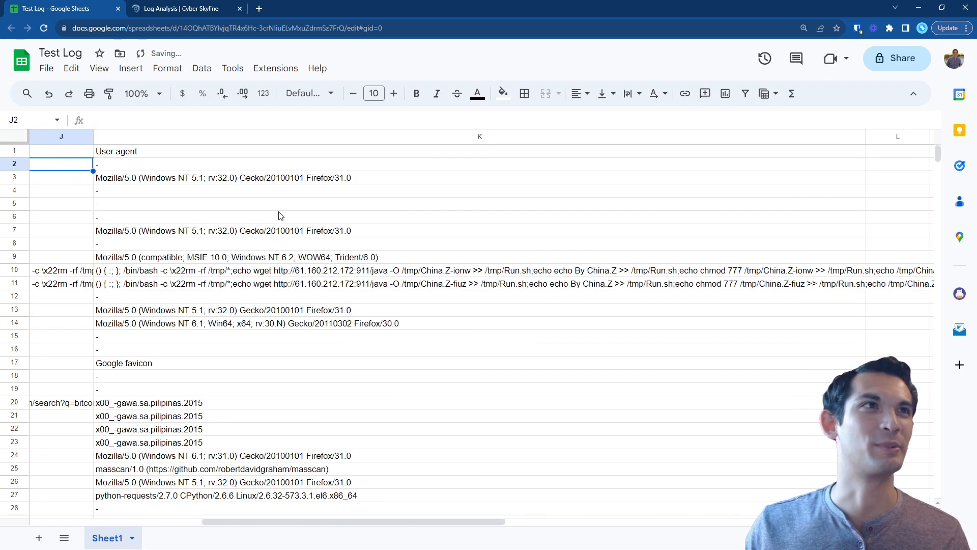
# - Narrow the User agent column K so all labelled columns fit in view, and return to cell A1
pyautogui.moveTo(866, 136); pyautogui.dragTo(217, 137)
pyautogui.click(91, 180)
pyautogui.press('Left')
pyautogui.press('Left')
pyautogui.press('Left')
pyautogui.press('Left')
pyautogui.press('Left')
pyautogui.press('Left')
pyautogui.press('Left')
pyautogui.press('Left')
pyautogui.press('Left')
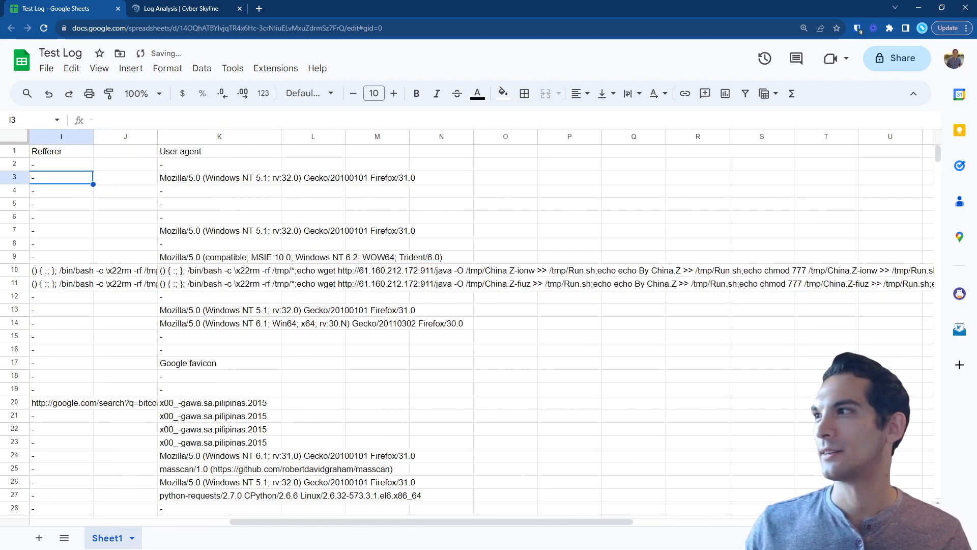
pyautogui.press('Up')
pyautogui.press('Up')
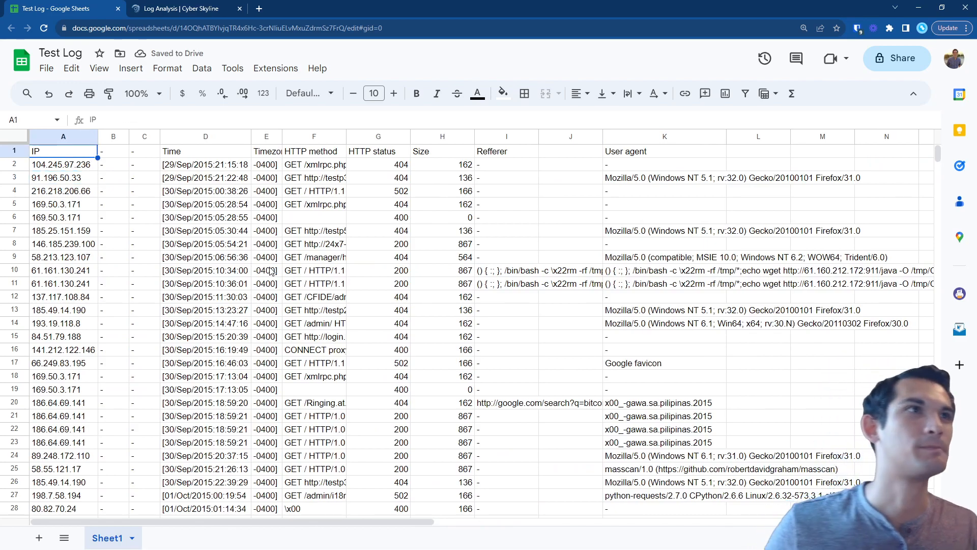
# - Freeze the sheet up to header row 1 and check that it holds while moving through the log
pyautogui.click(19, 151)
pyautogui.rightClick(19, 151)
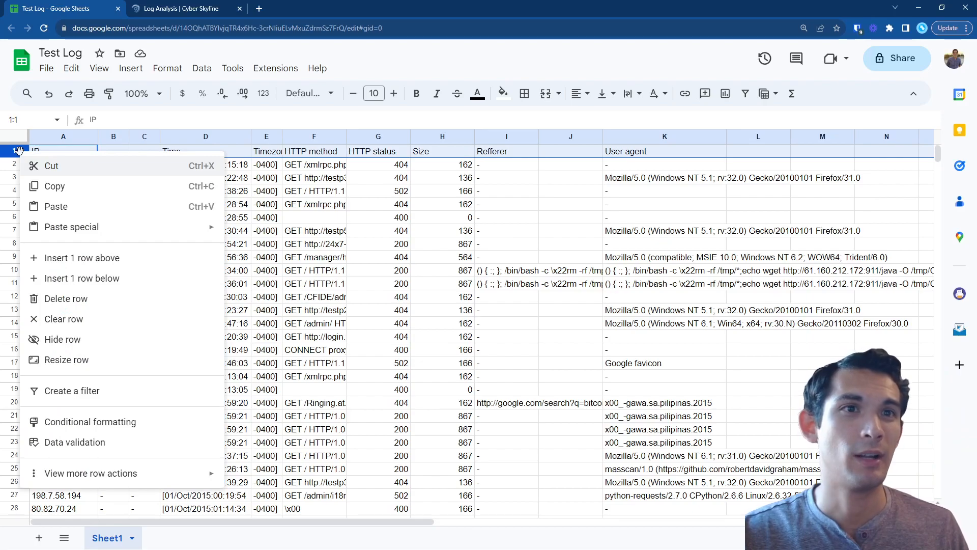
pyautogui.moveTo(136, 478)
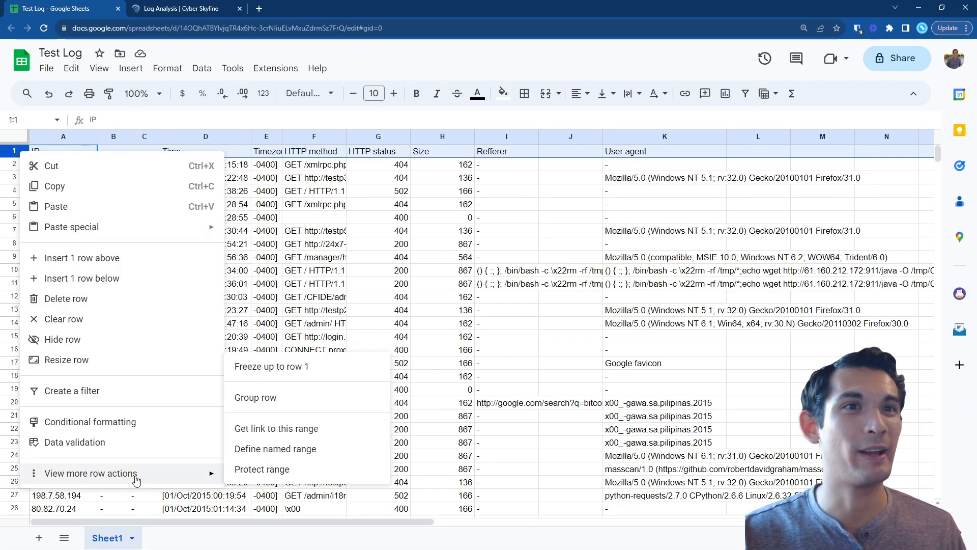
pyautogui.click(251, 367)
pyautogui.click(247, 353)
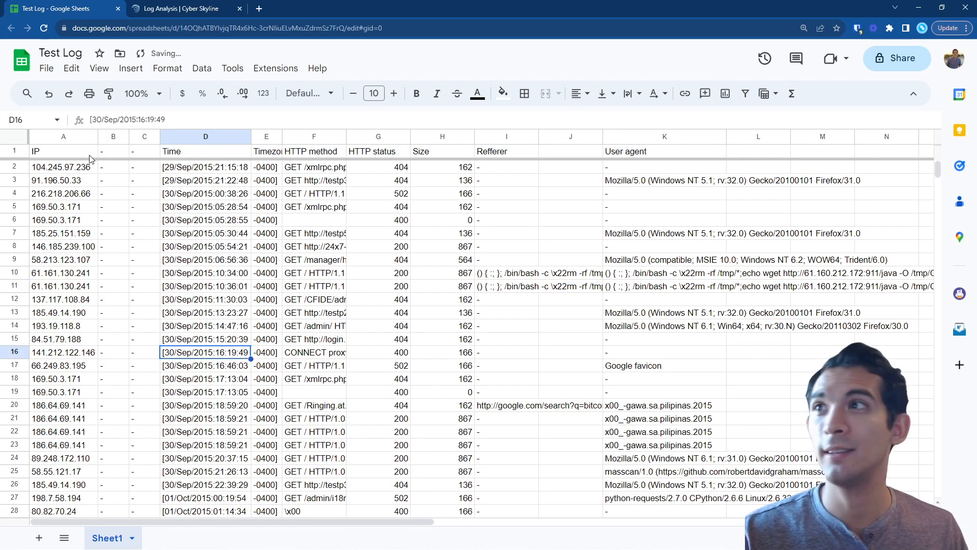
pyautogui.scroll(-5, 168, 204)
pyautogui.scroll(5, 127, 193)
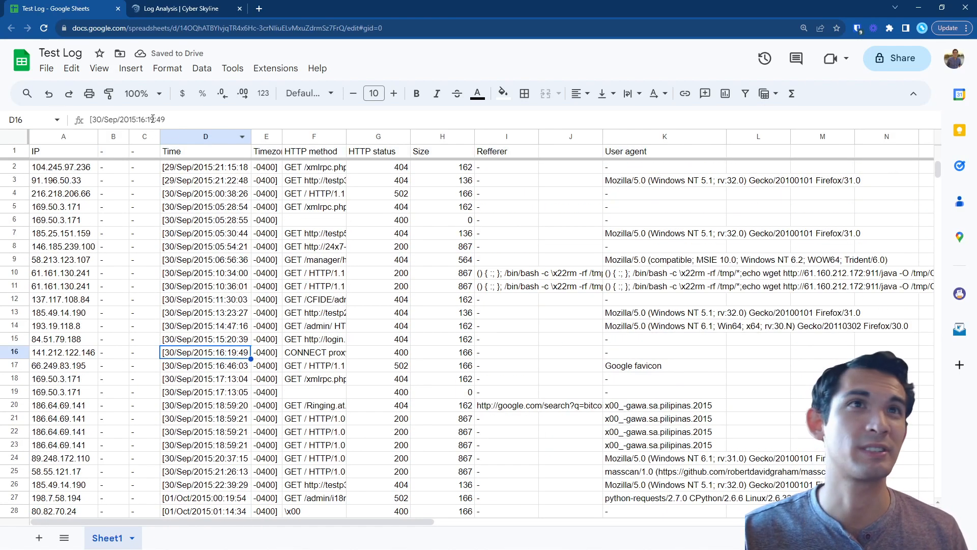
# - Create a filter on header row 1 covering all the log columns
pyautogui.click(15, 151)
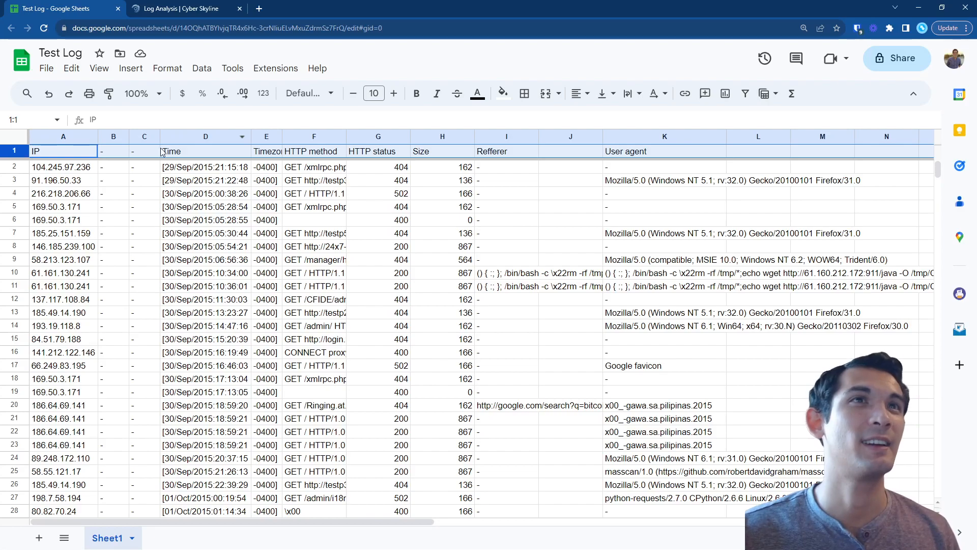
pyautogui.click(200, 68)
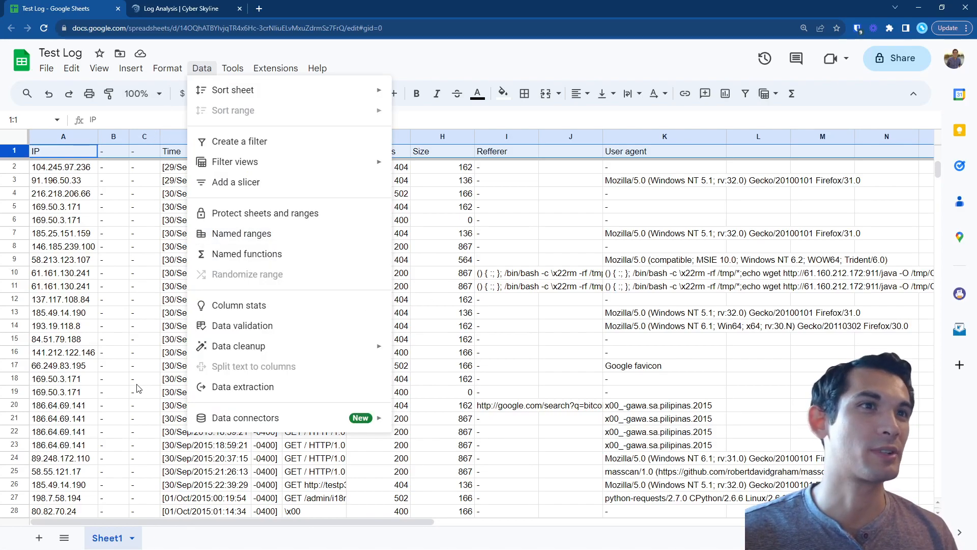
pyautogui.click(218, 142)
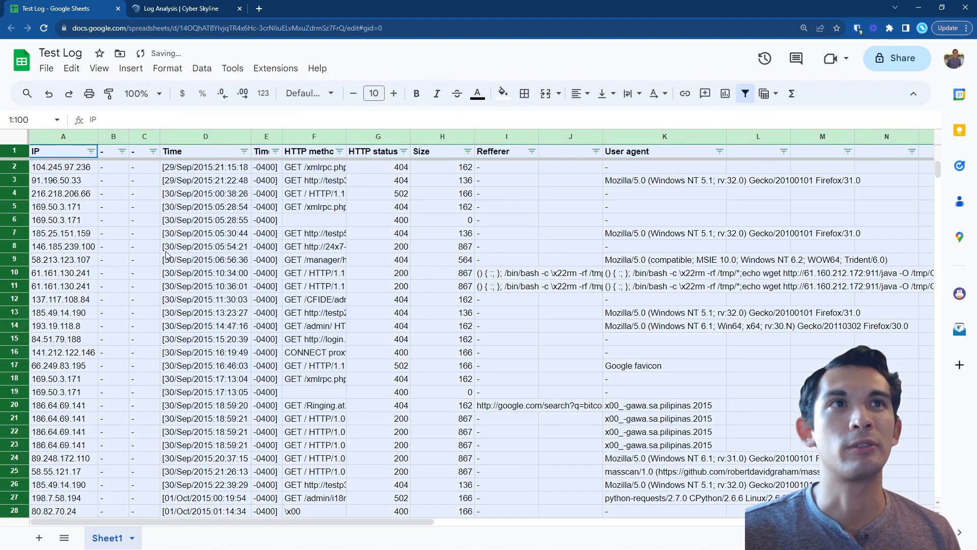
pyautogui.click(172, 252)
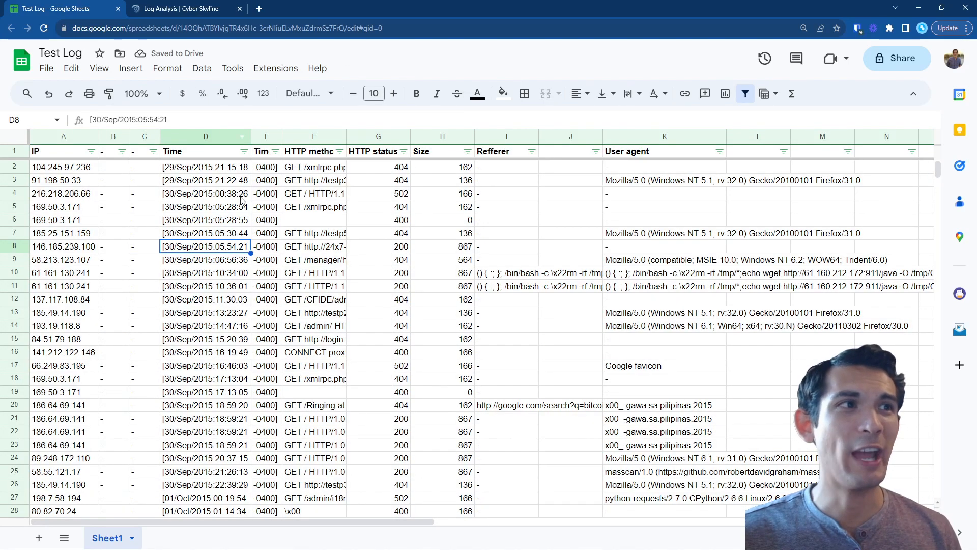
pyautogui.click(209, 405)
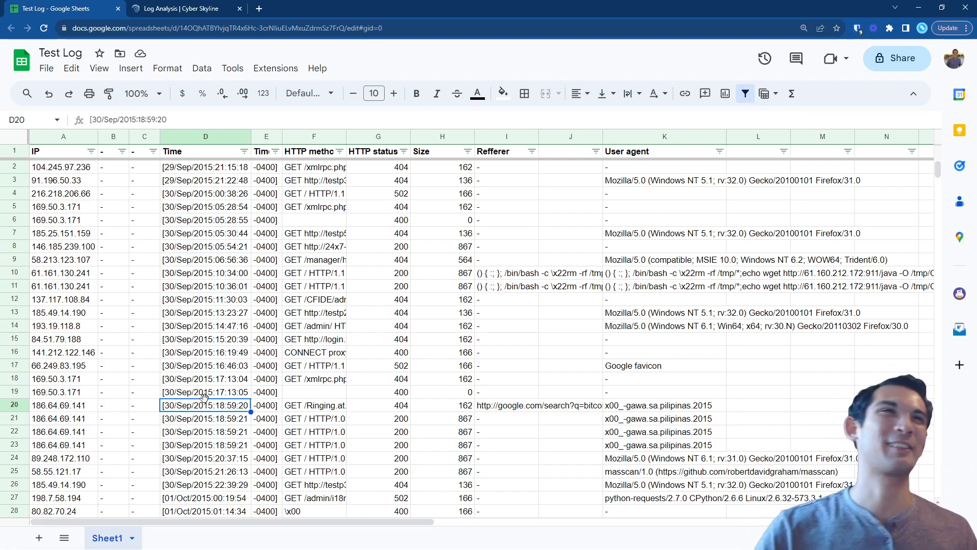
# - Switch to the Cyber Skyline Log Analysis page, enlarge it and read question Q1 of the Nginx (Medium) challenge
pyautogui.click(215, 10)
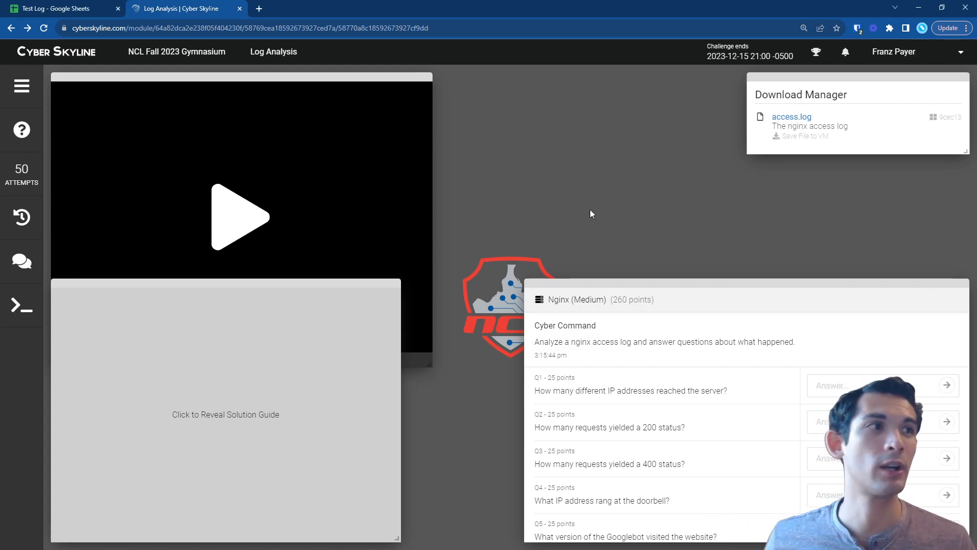
pyautogui.hotkey('ctrl', '+')
pyautogui.hotkey('ctrl', '+')
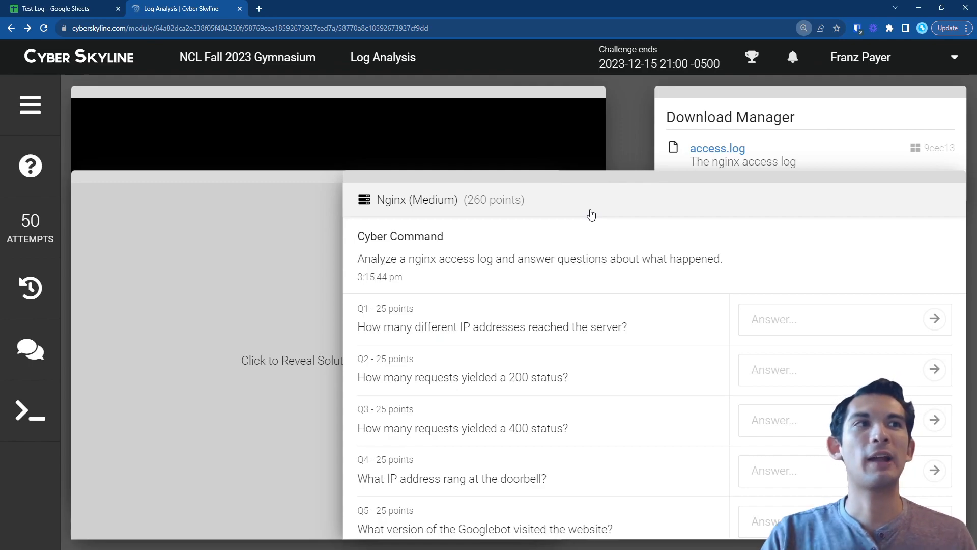
pyautogui.tripleClick(560, 329)
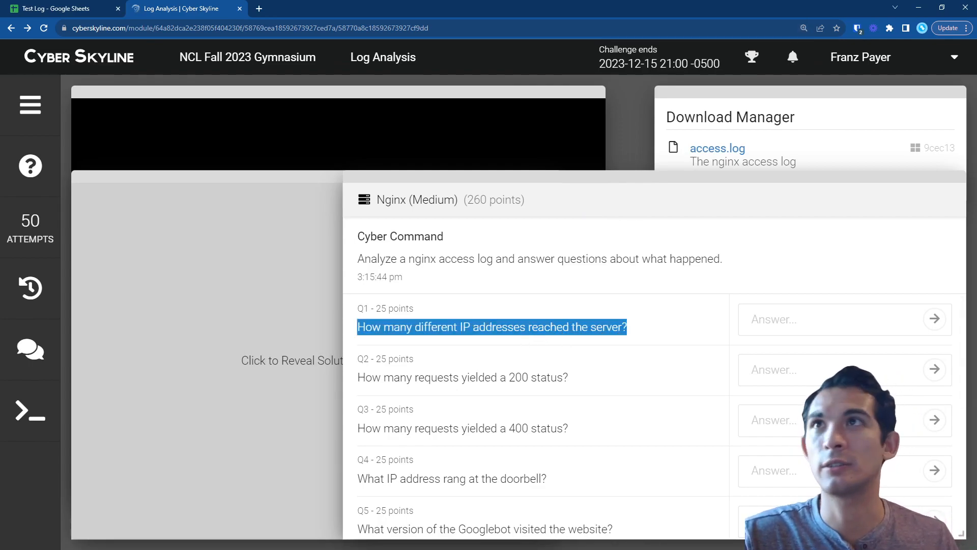
pyautogui.click(526, 301)
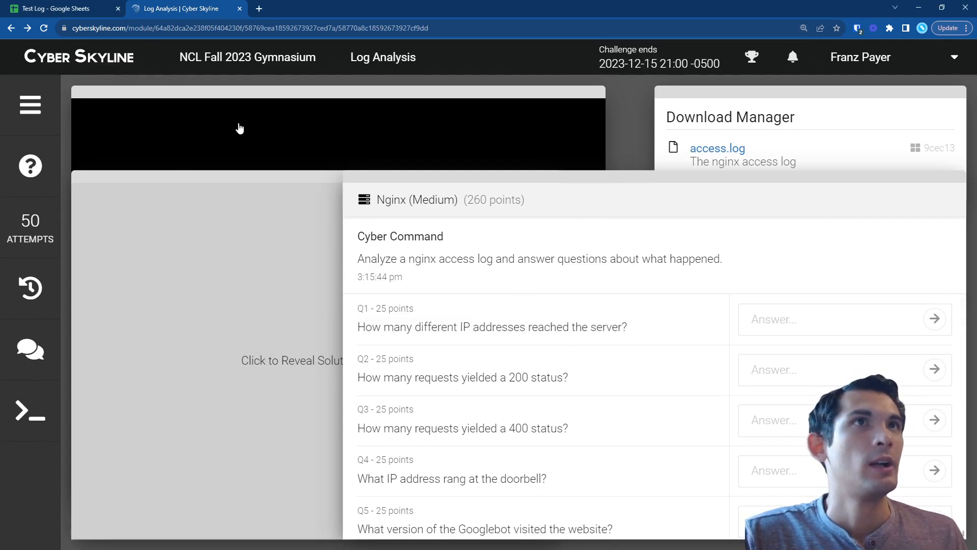
# - Switch back to the Test Log sheet and show the column stats for the IP column A
pyautogui.click(43, 19)
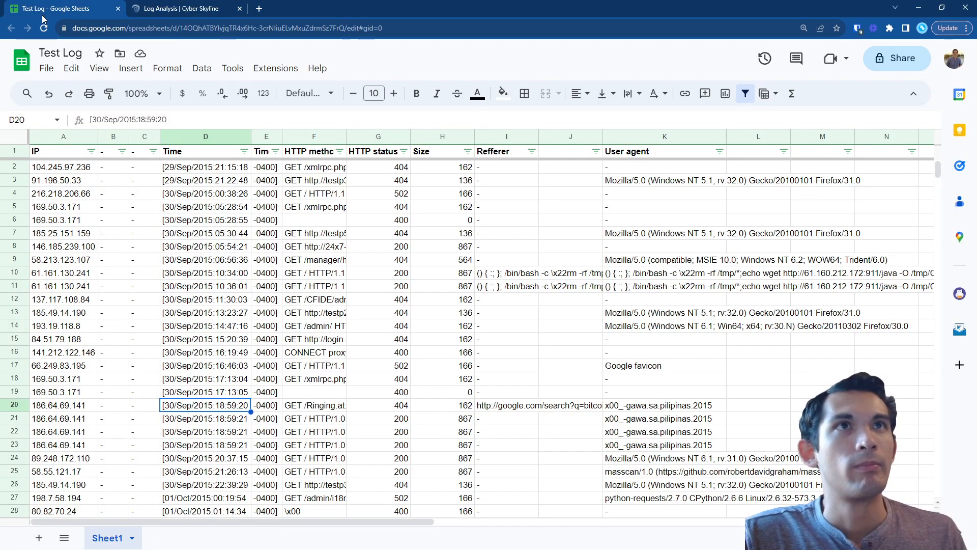
pyautogui.click(72, 180)
pyautogui.click(66, 137)
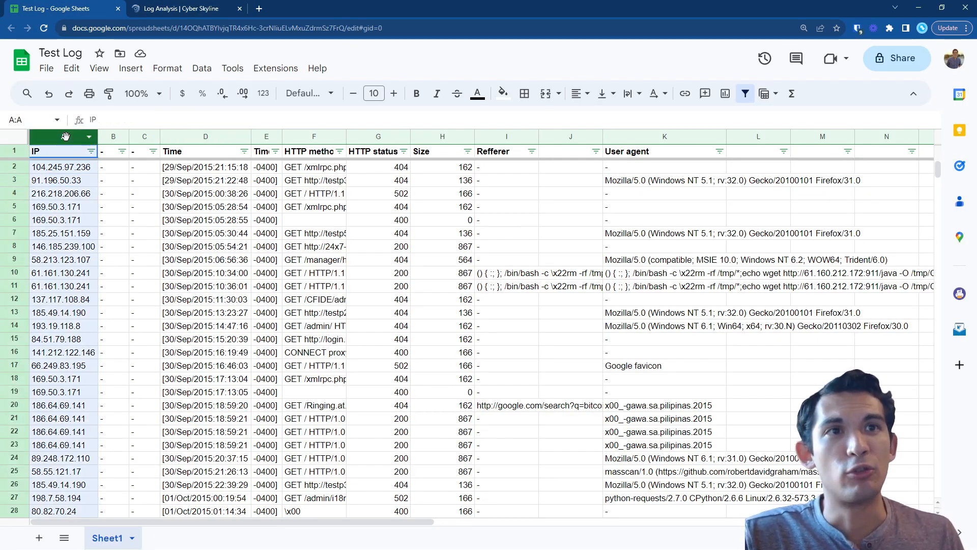
pyautogui.rightClick(66, 137)
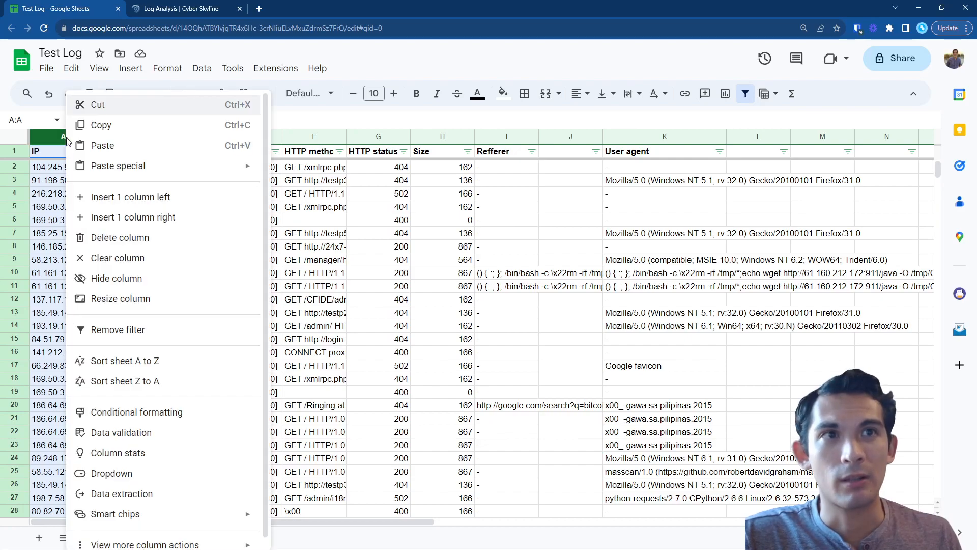
pyautogui.click(135, 453)
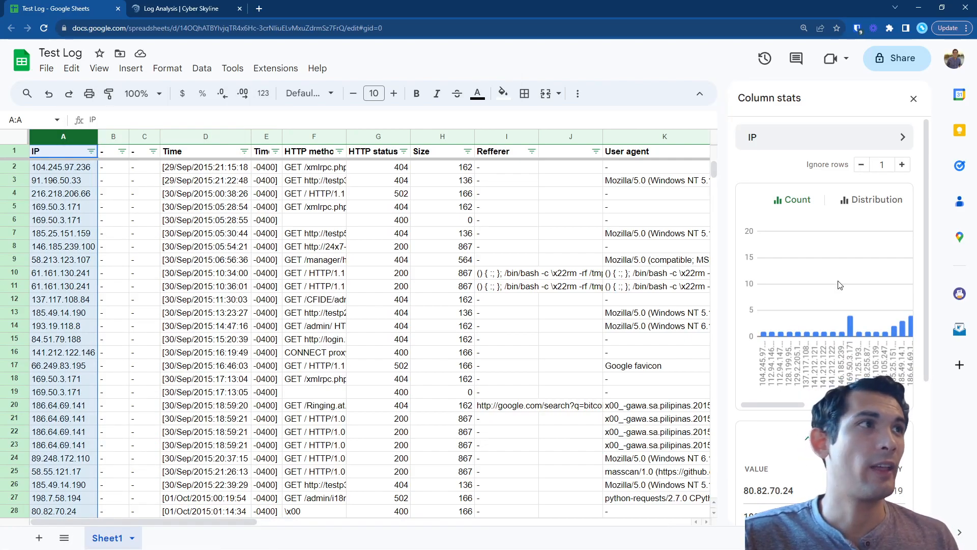
# - Examine the IP column's value frequencies and unique value count in the column stats, ignoring 1 row
pyautogui.click(861, 164)
pyautogui.click(877, 166)
pyautogui.click(888, 207)
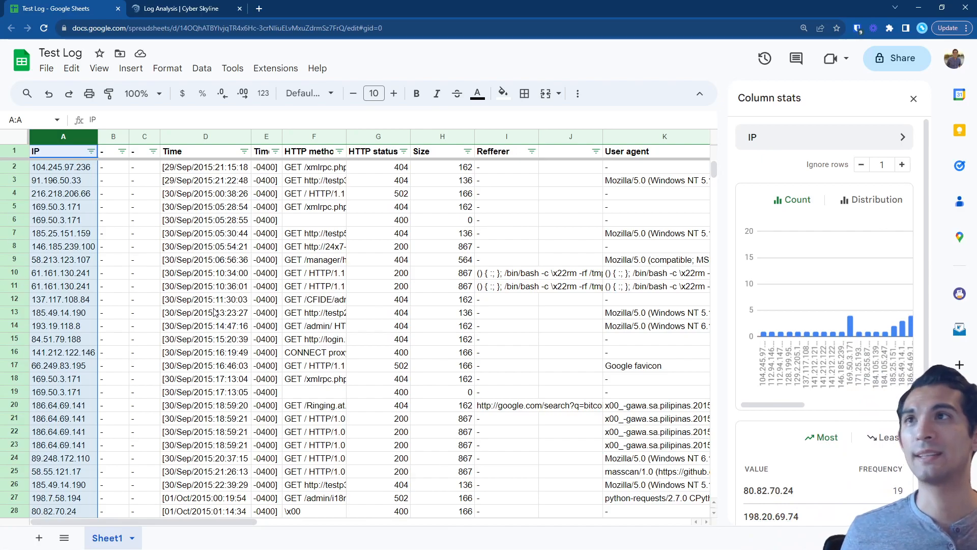
pyautogui.scroll(-4, 813, 302)
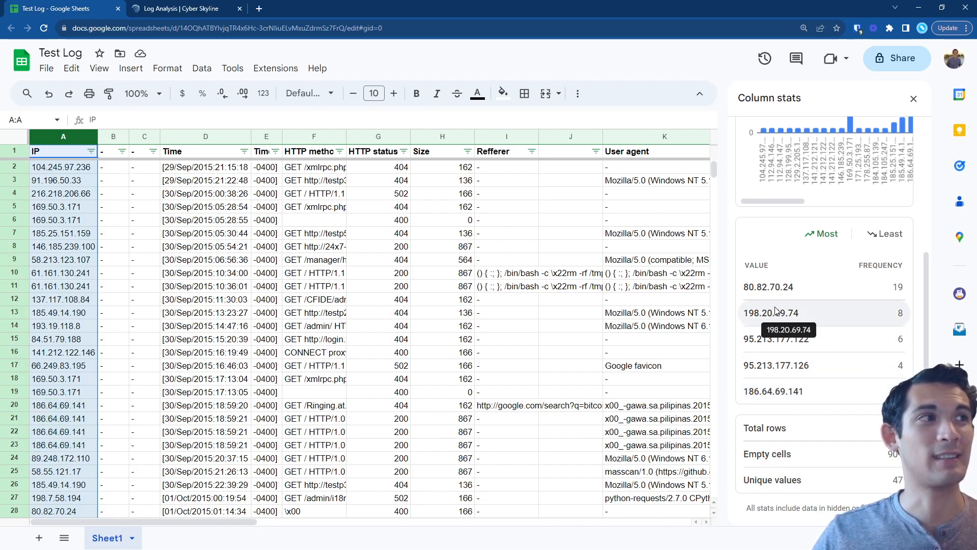
pyautogui.scroll(-1, 797, 392)
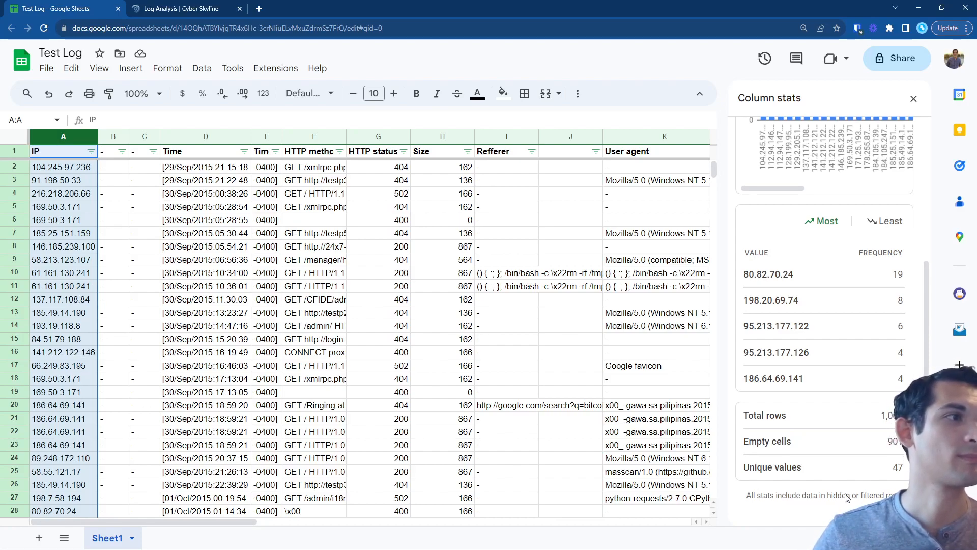
pyautogui.scroll(5, 846, 498)
# - Switch to the Cyber Skyline page and submit 47 as the answer to Q1 on different IP addresses
pyautogui.click(206, 9)
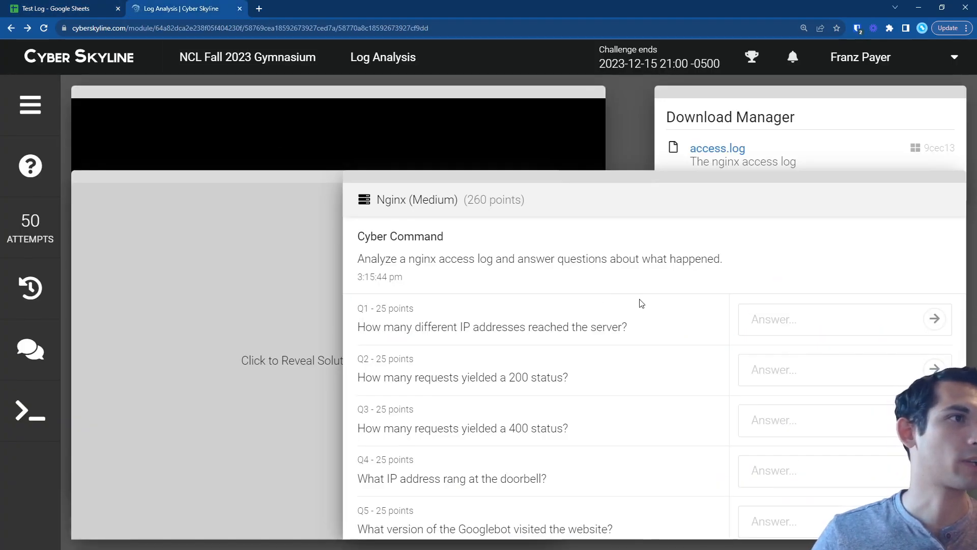
pyautogui.click(774, 319)
pyautogui.write('47')
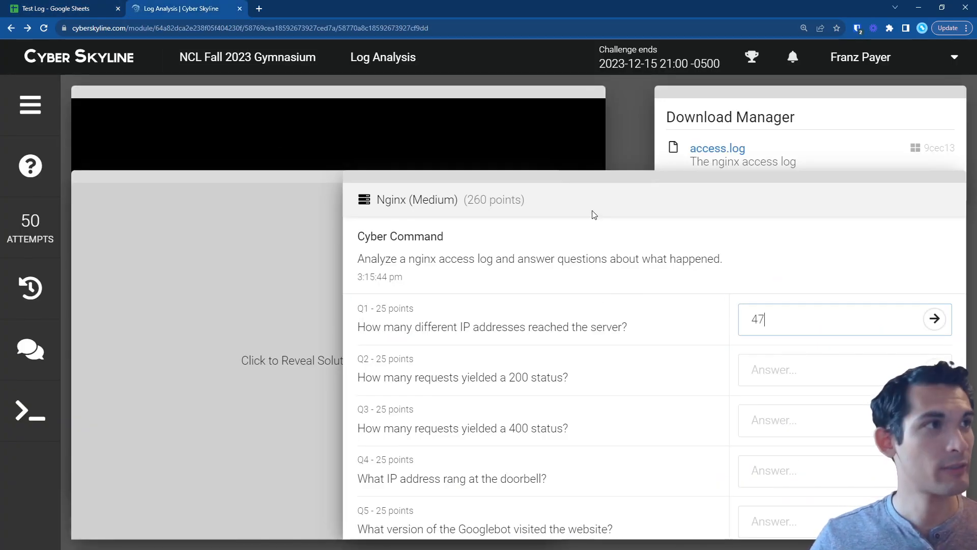
pyautogui.press('Return')
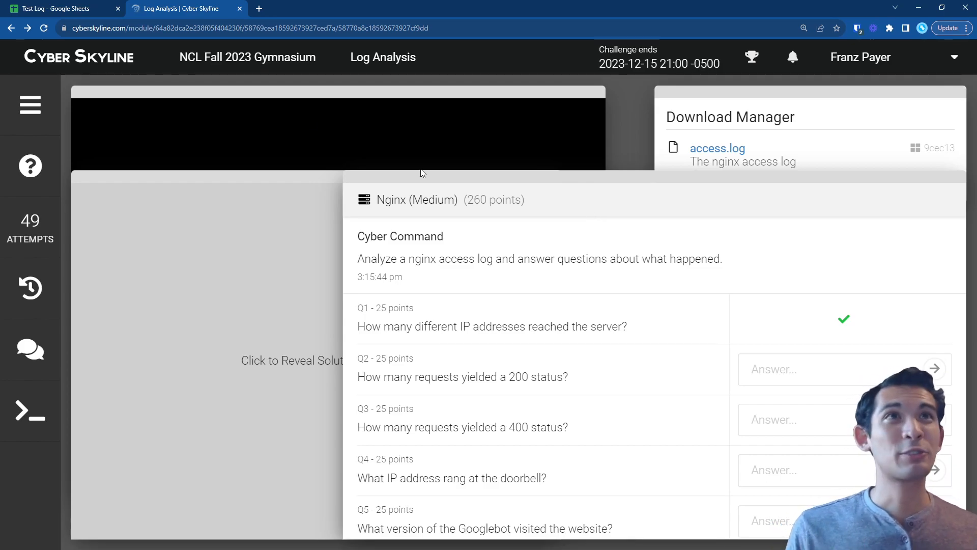
# - Switch back to the Test Log sheet, compare the repeated addresses in the IP column with its column stats, and close the stats
pyautogui.click(84, 9)
pyautogui.click(122, 343)
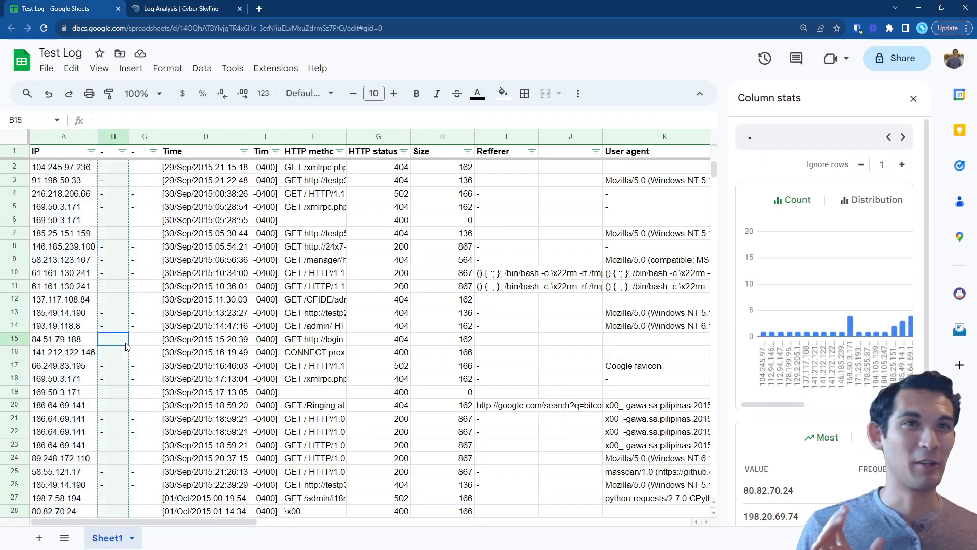
pyautogui.click(80, 344)
pyautogui.click(68, 430)
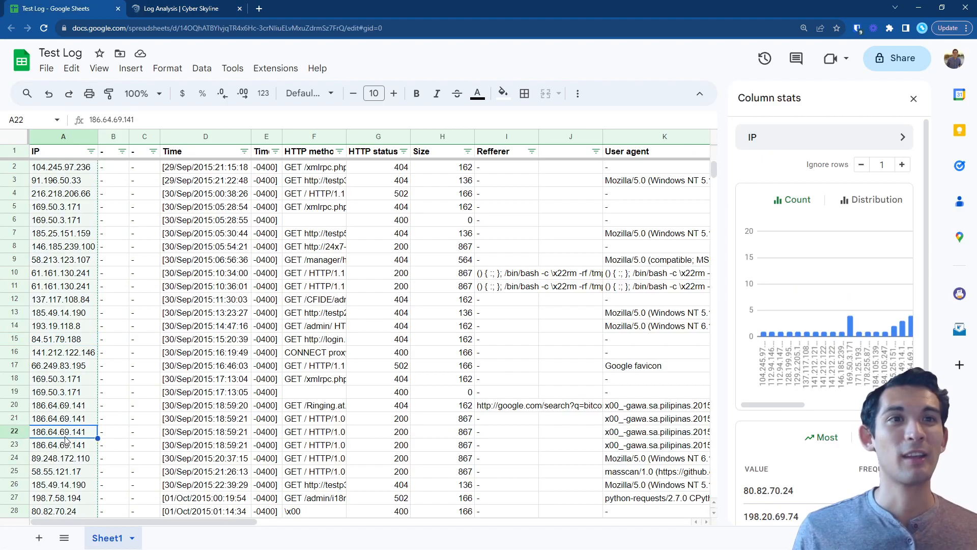
pyautogui.keyDown('shift'); pyautogui.click(75, 405); pyautogui.keyUp('shift')
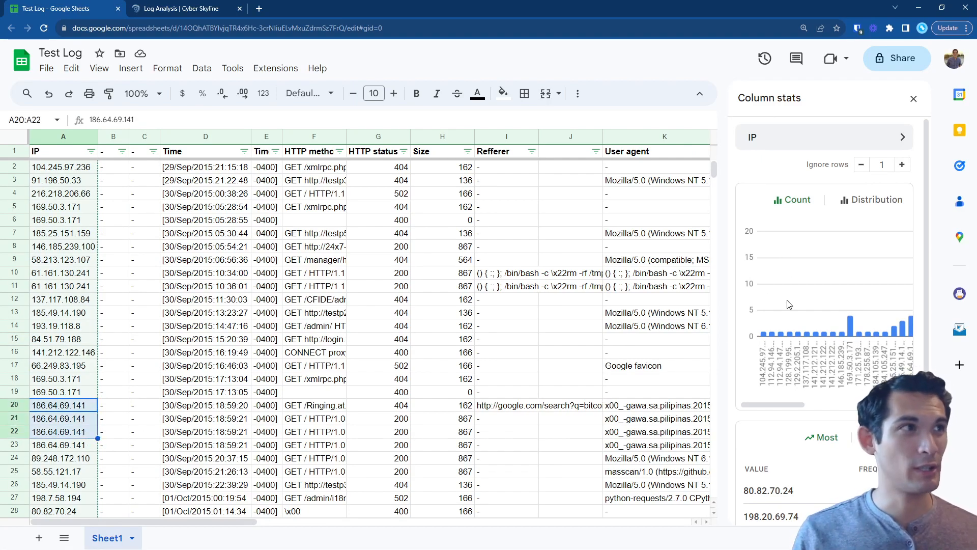
pyautogui.moveTo(774, 404)
pyautogui.mouseDown()
pyautogui.moveTo(882, 404)
pyautogui.moveTo(767, 405)
pyautogui.mouseUp()
pyautogui.click(860, 206)
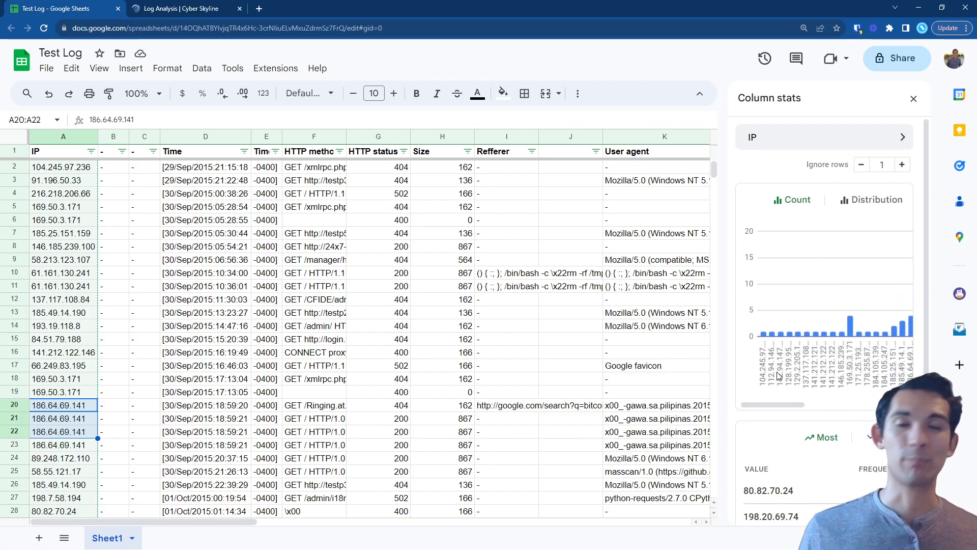
pyautogui.click(914, 99)
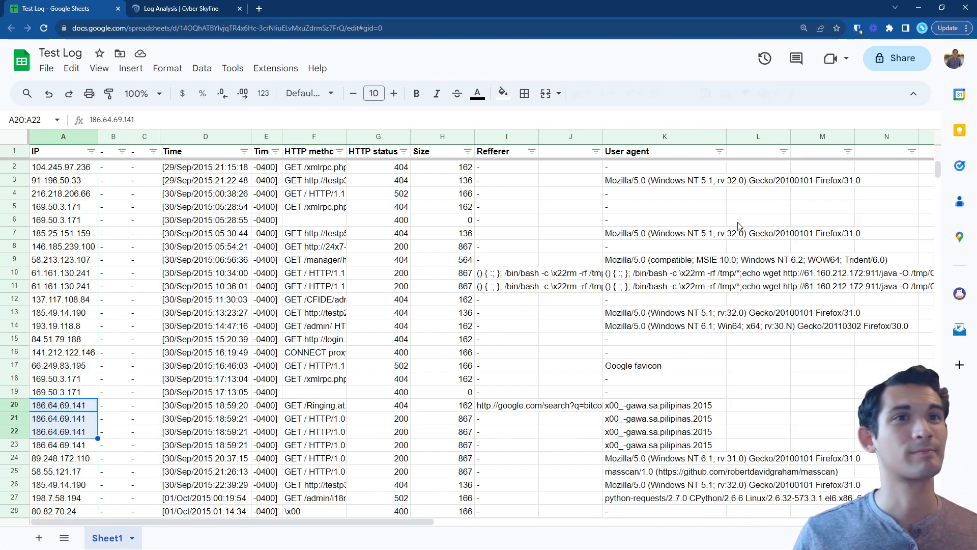
pyautogui.click(84, 178)
# - Switch to the Cyber Skyline page and read Q2 about requests that yielded a 200 status
pyautogui.click(176, 9)
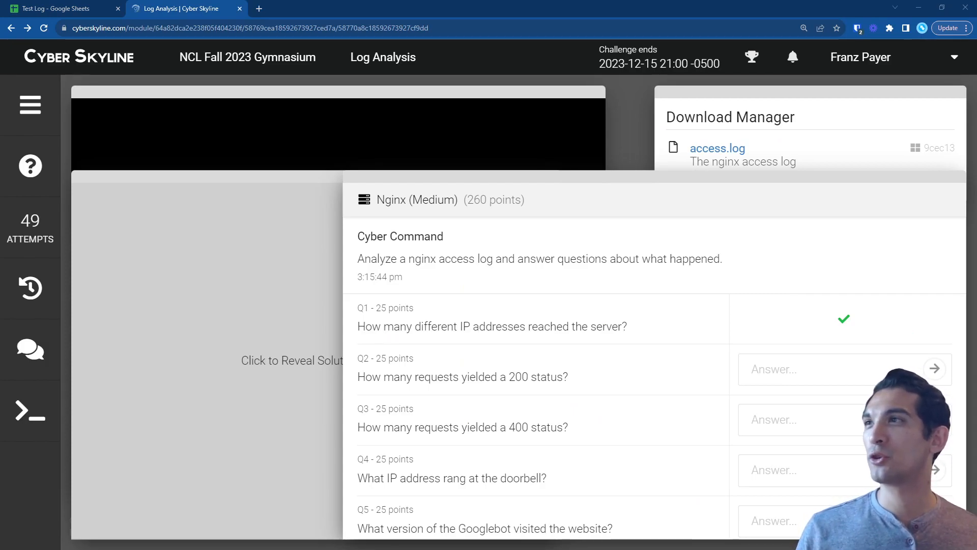
pyautogui.tripleClick(461, 377)
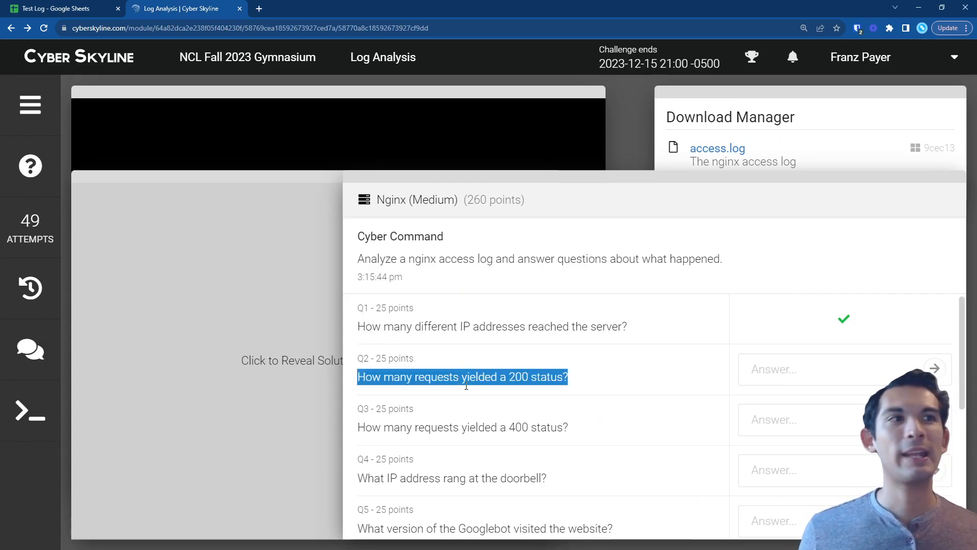
pyautogui.tripleClick(514, 377)
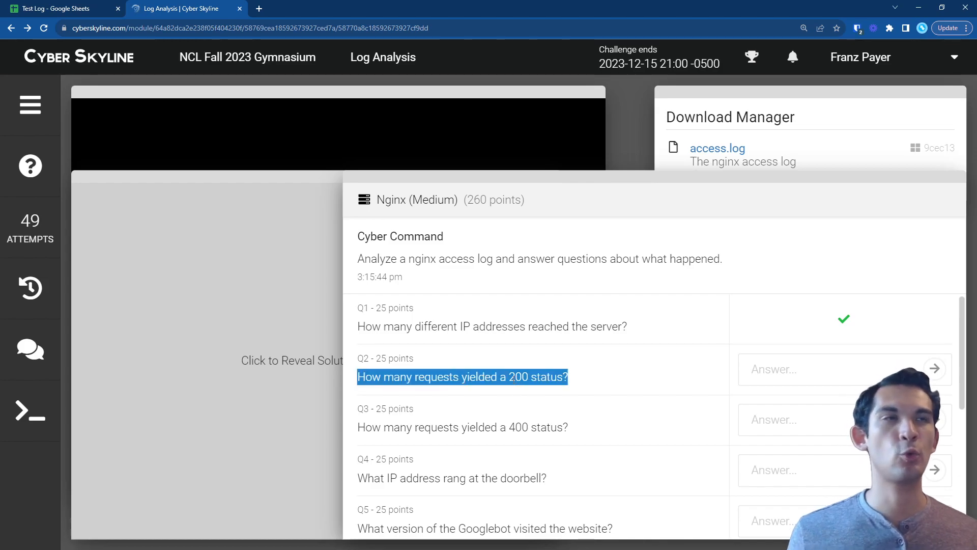
# - Switch to the Test Log sheet and filter the HTTP status column to show only the value 200
pyautogui.click(69, 15)
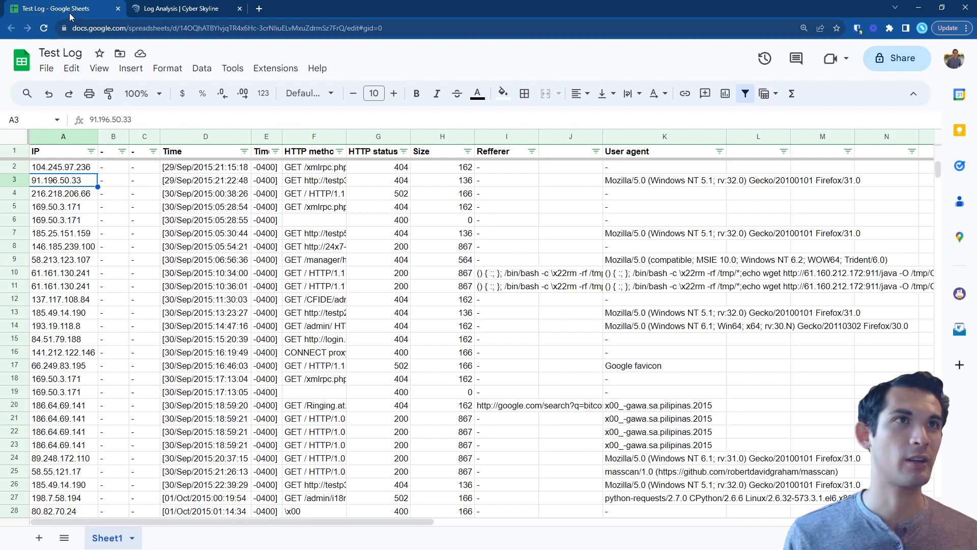
pyautogui.click(401, 171)
pyautogui.click(435, 170)
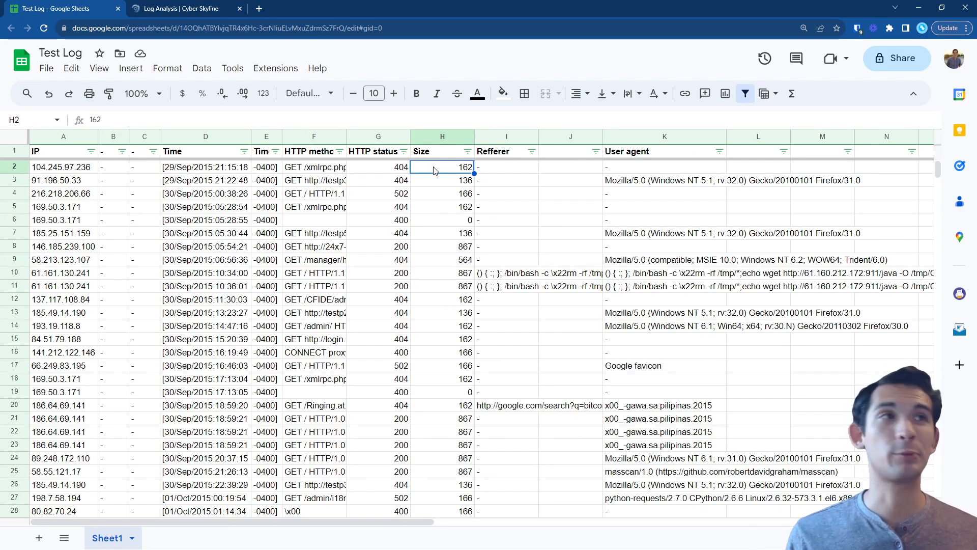
pyautogui.click(403, 151)
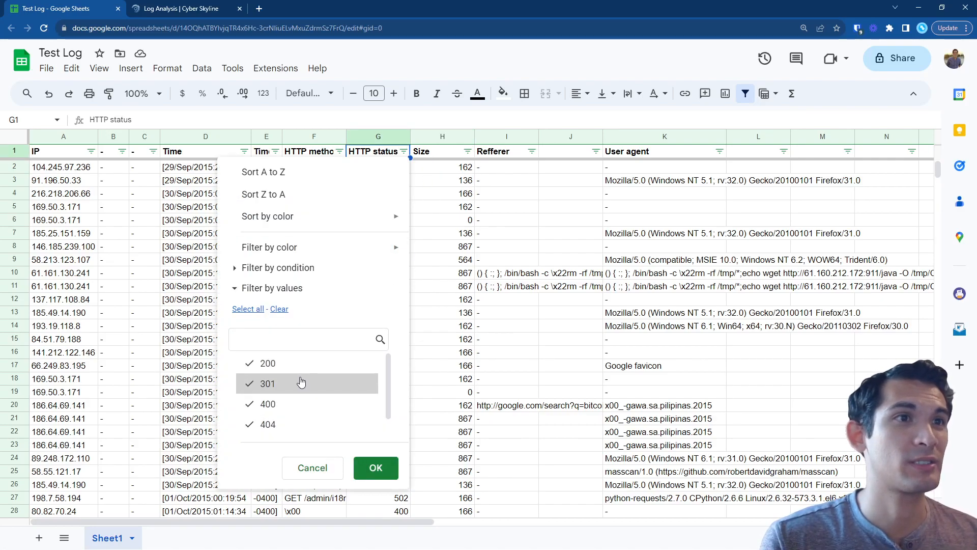
pyautogui.click(279, 308)
pyautogui.click(259, 362)
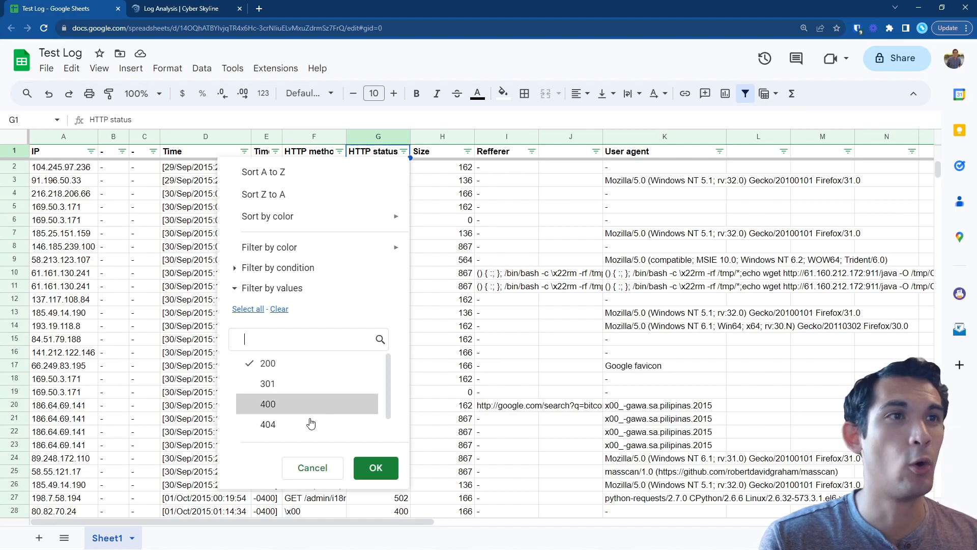
pyautogui.click(375, 467)
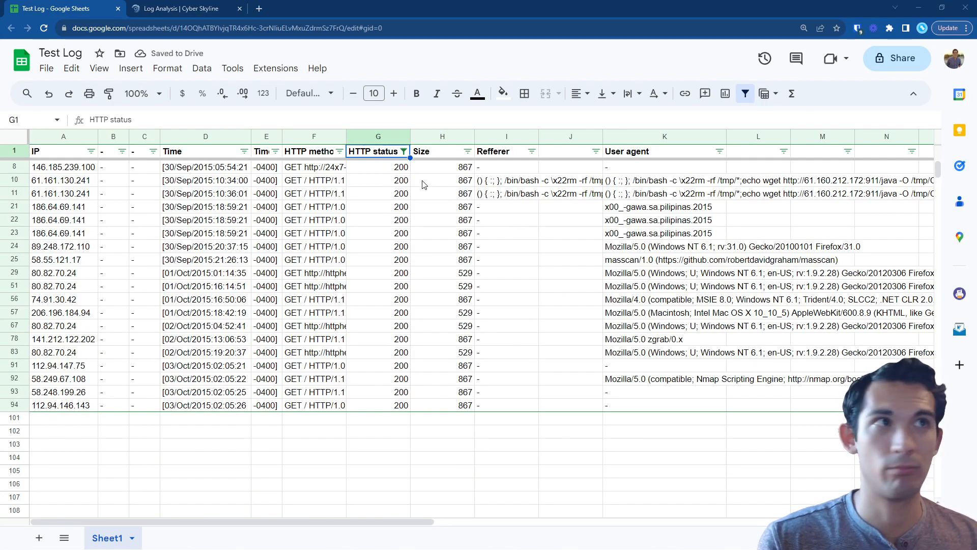
# - Count the filtered 200-status cells G8:G94 and undo the HTTP status filter
pyautogui.moveTo(402, 172); pyautogui.dragTo(391, 410)
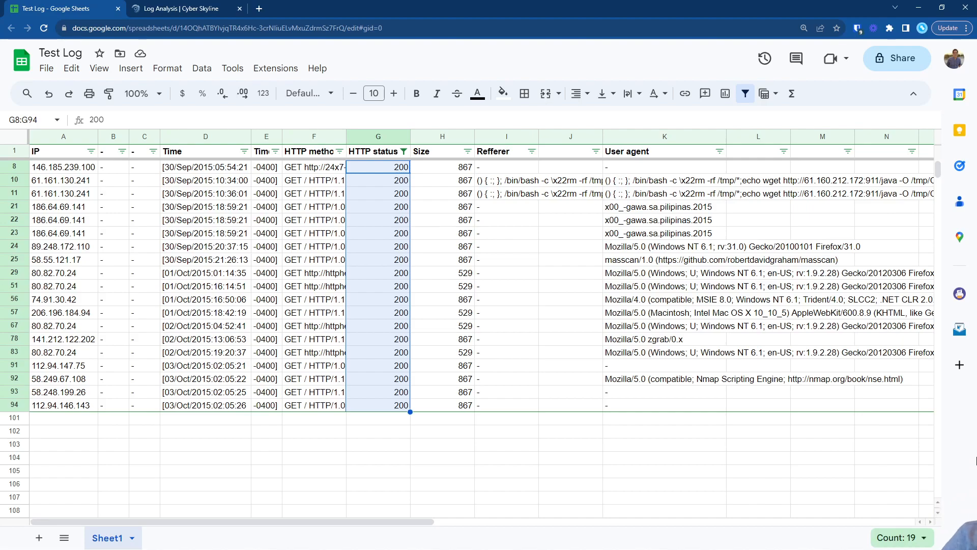
pyautogui.click(898, 537)
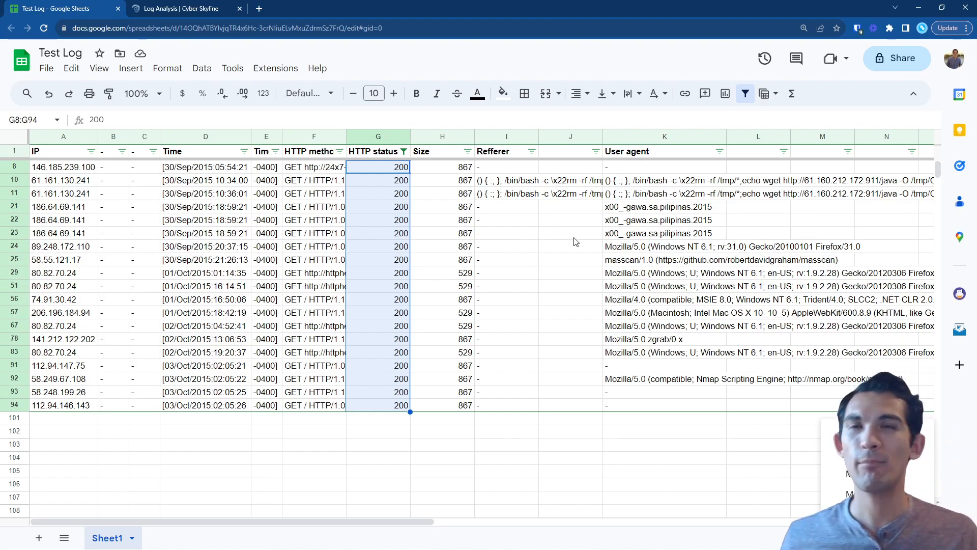
pyautogui.click(489, 276)
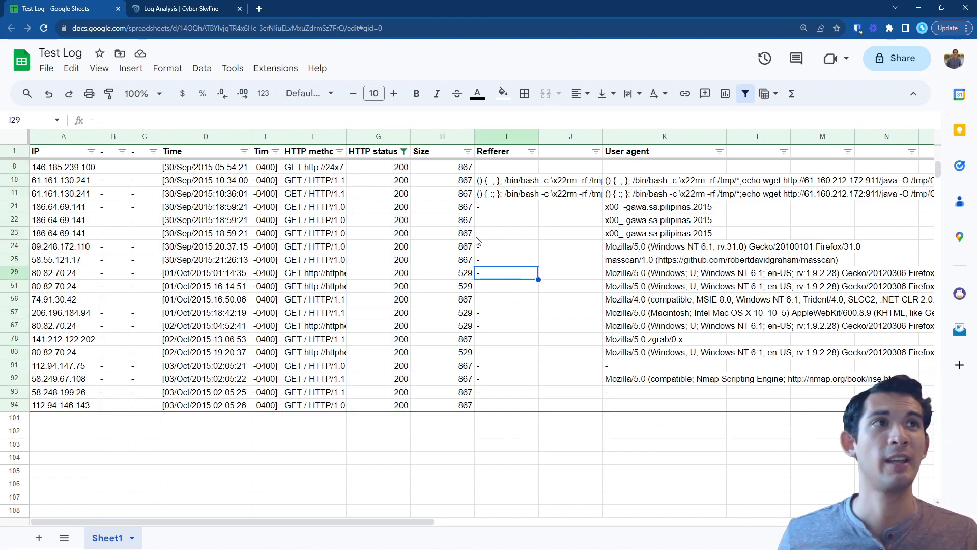
pyautogui.click(400, 209)
pyautogui.hotkey('ctrl', 'z')
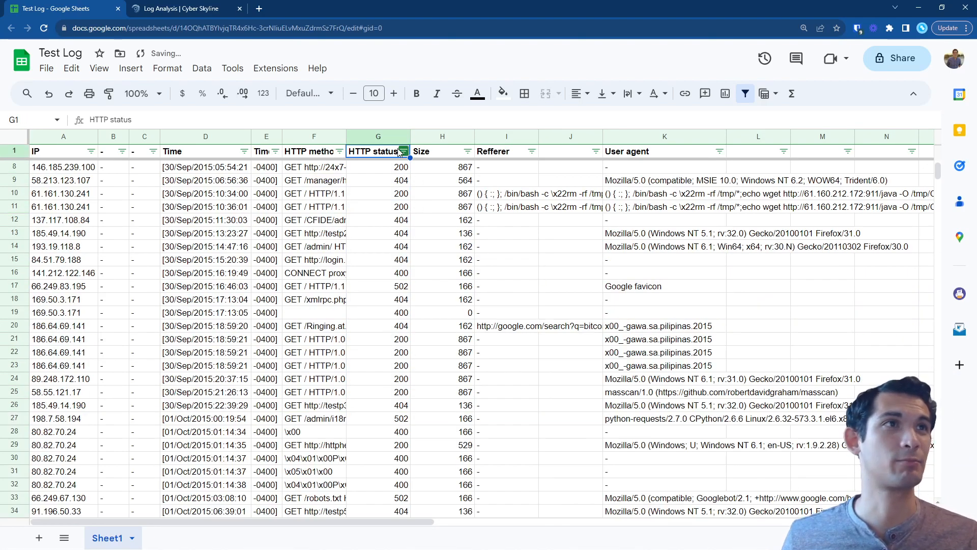
# - Show the column stats for the HTTP status column G and examine how often each status value occurs
pyautogui.click(390, 137)
pyautogui.rightClick(390, 136)
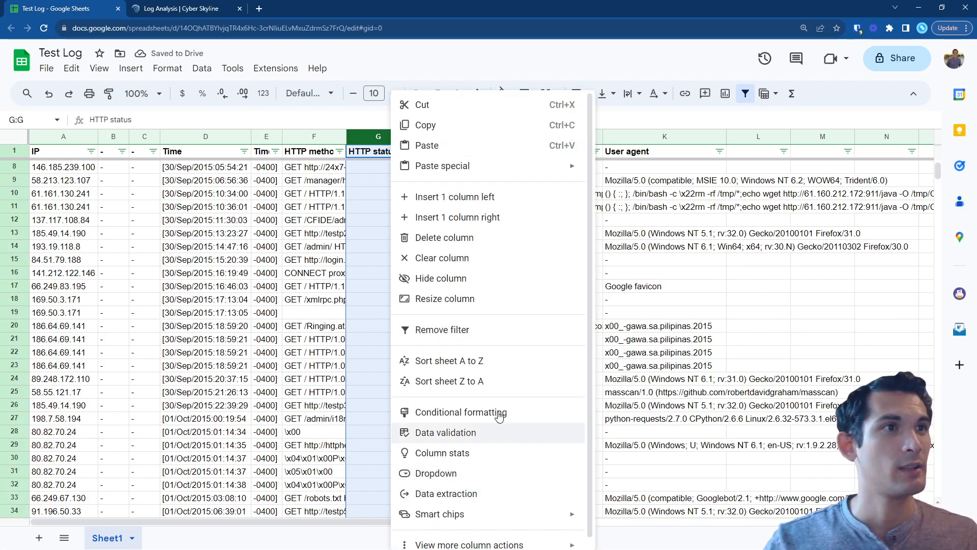
pyautogui.click(233, 68)
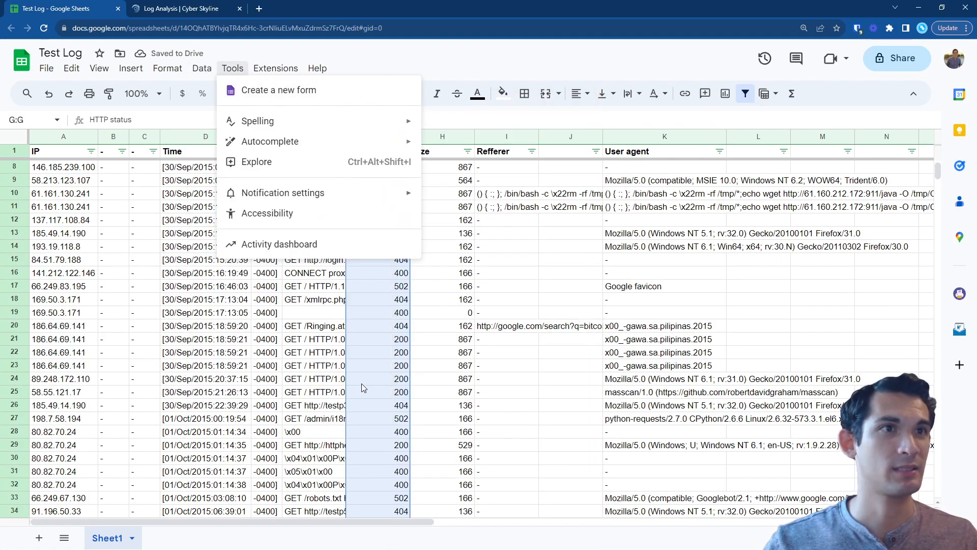
pyautogui.moveTo(201, 68)
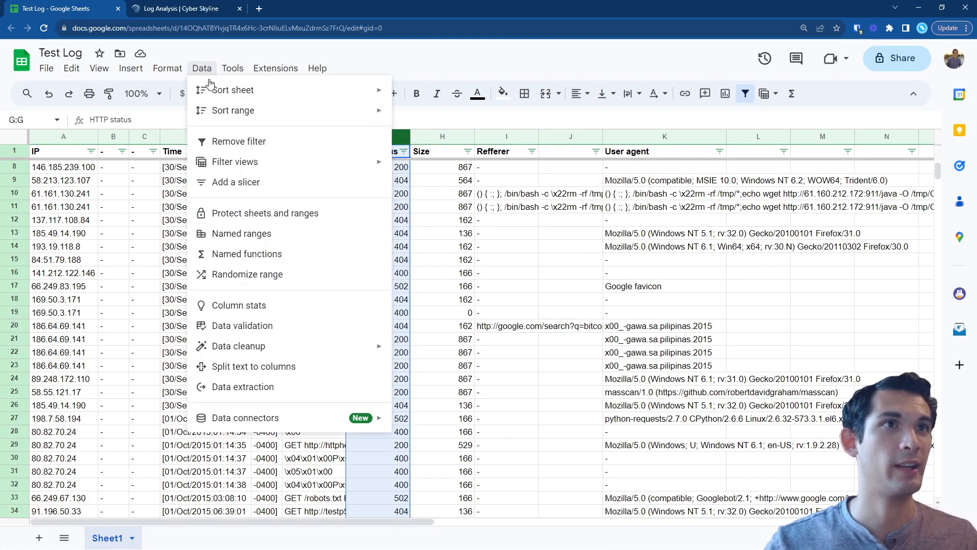
pyautogui.click(270, 307)
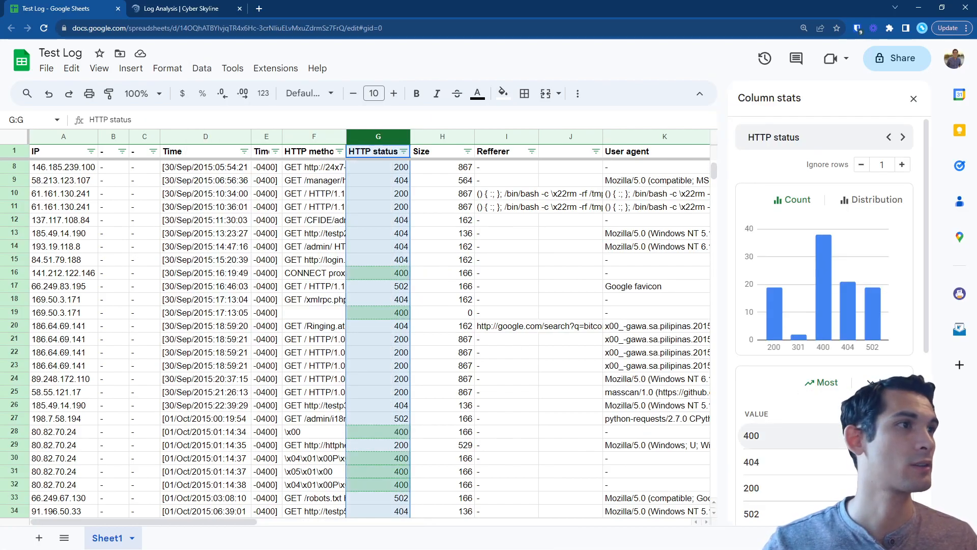
pyautogui.scroll(-1, 774, 438)
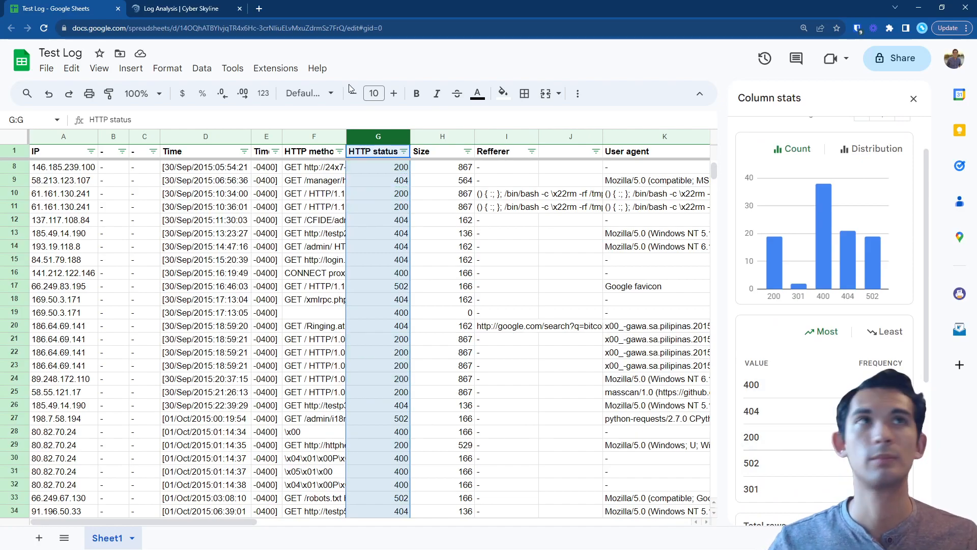
# - Switch to the Cyber Skyline page and submit 19 as the answer to Q2 on requests with a 200 status
pyautogui.click(209, 8)
pyautogui.click(842, 368)
pyautogui.write('10')
pyautogui.press('Return')
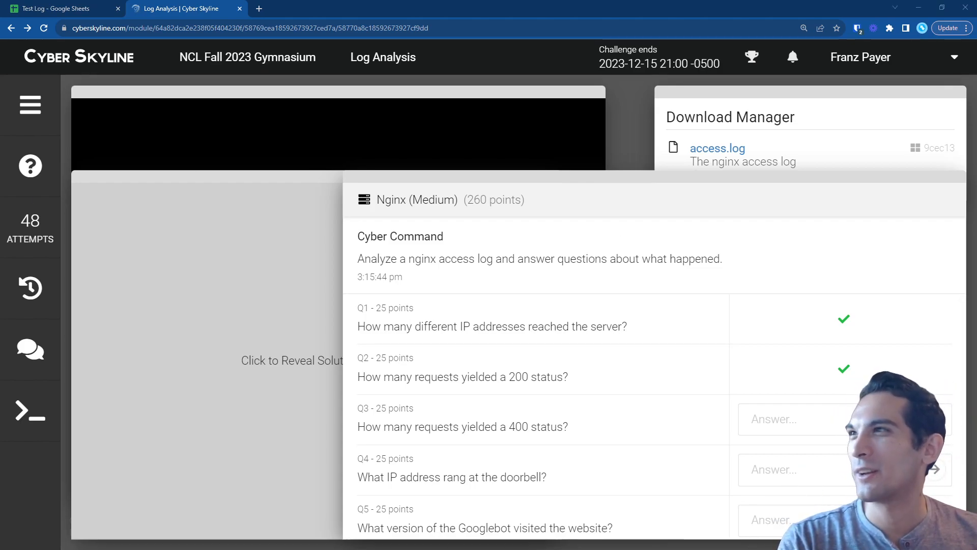
# - Look over the remaining Nginx (Medium) questions and read Q3 about requests that yielded a 400 status
pyautogui.scroll(-1, 443, 375)
pyautogui.moveTo(444, 376); pyautogui.dragTo(596, 514)
pyautogui.click(595, 515)
pyautogui.scroll(-1, 524, 441)
pyautogui.scroll(2, 525, 442)
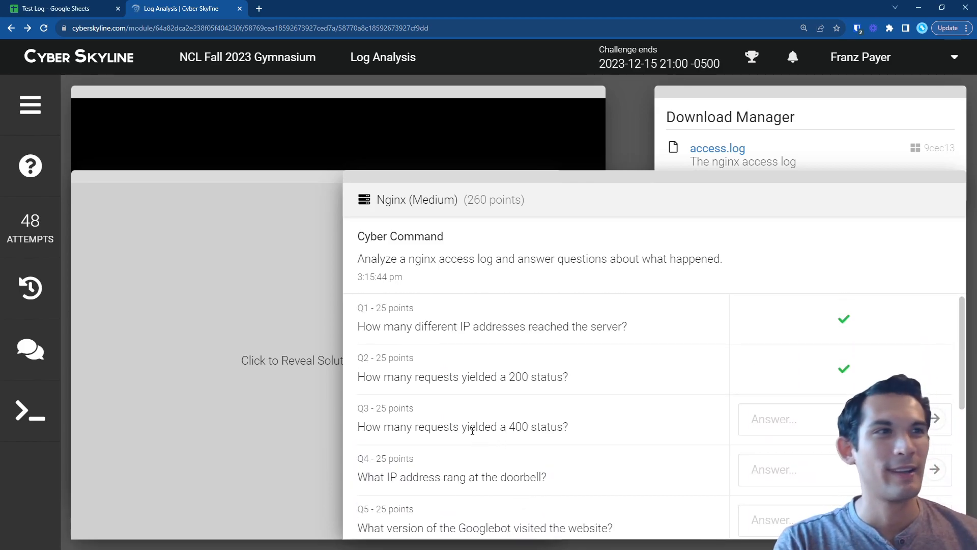
pyautogui.moveTo(463, 431); pyautogui.dragTo(525, 431)
pyautogui.click(525, 431)
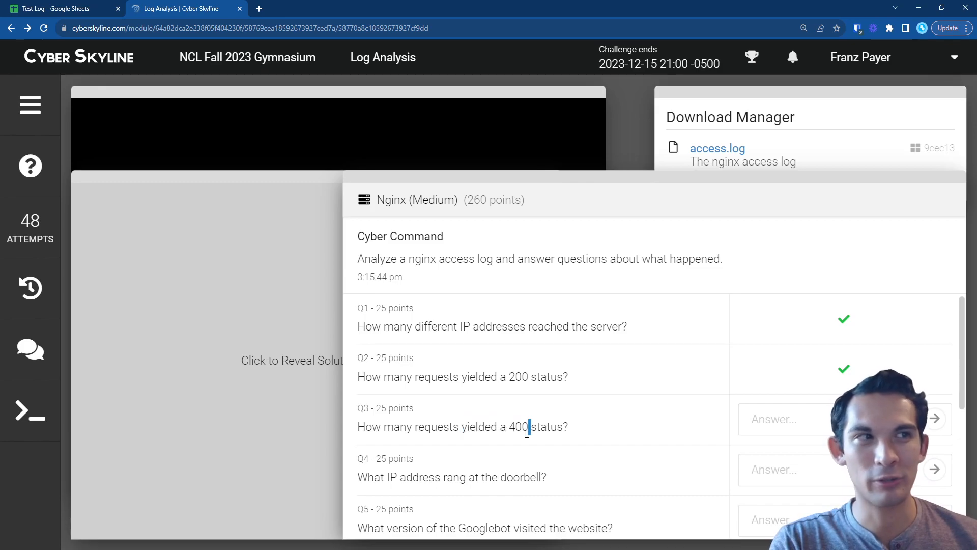
pyautogui.doubleClick(515, 431)
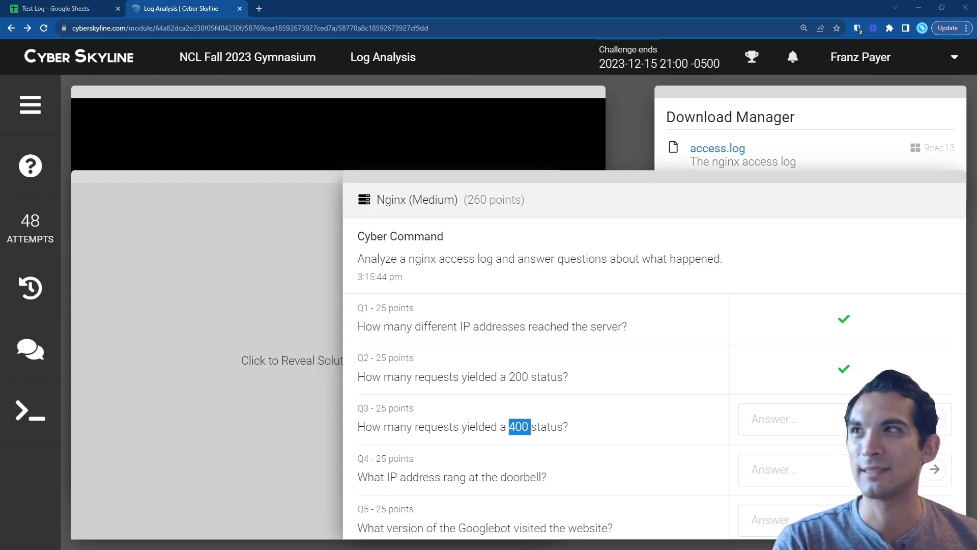
# - Read questions Q4 to Q7 on the doorbell IP address, Googlebot version, shellshock exploit and most popular Firefox version
pyautogui.scroll(-2, 653, 416)
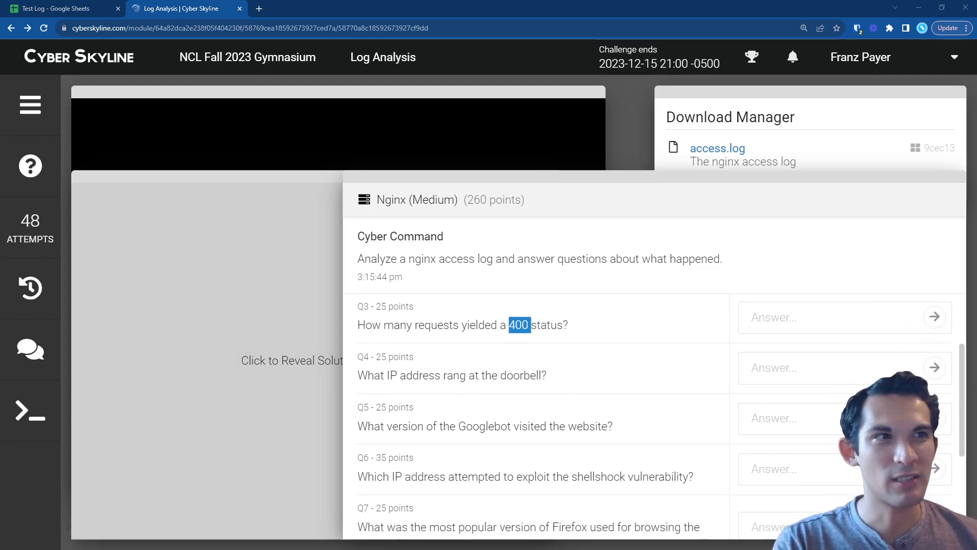
pyautogui.moveTo(390, 375); pyautogui.dragTo(524, 375)
pyautogui.moveTo(549, 426); pyautogui.dragTo(486, 426)
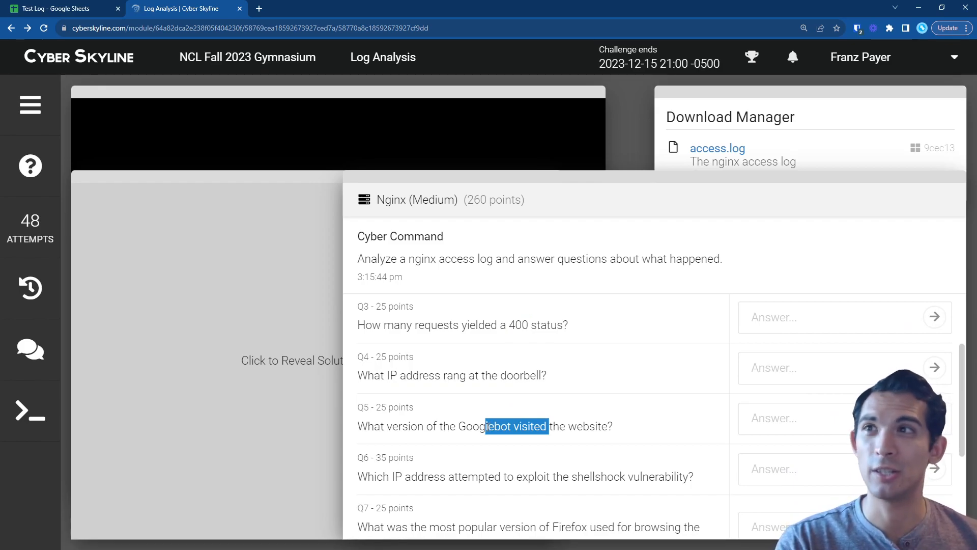
pyautogui.click(475, 428)
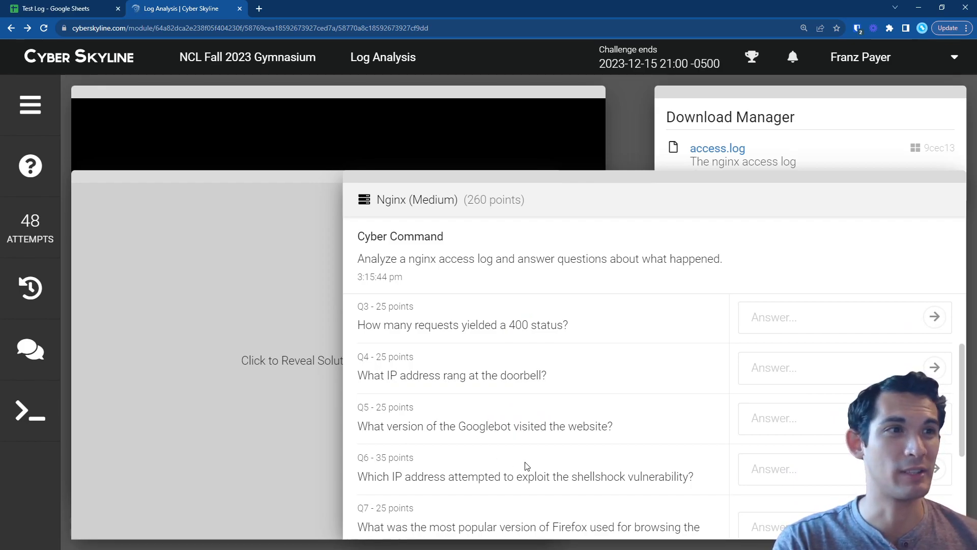
pyautogui.scroll(-2, 526, 466)
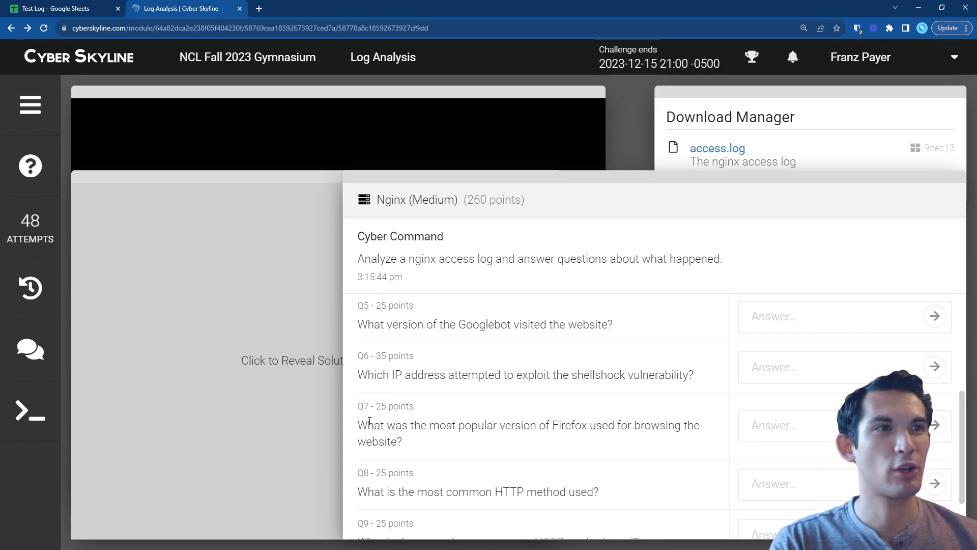
pyautogui.moveTo(366, 421); pyautogui.dragTo(425, 442)
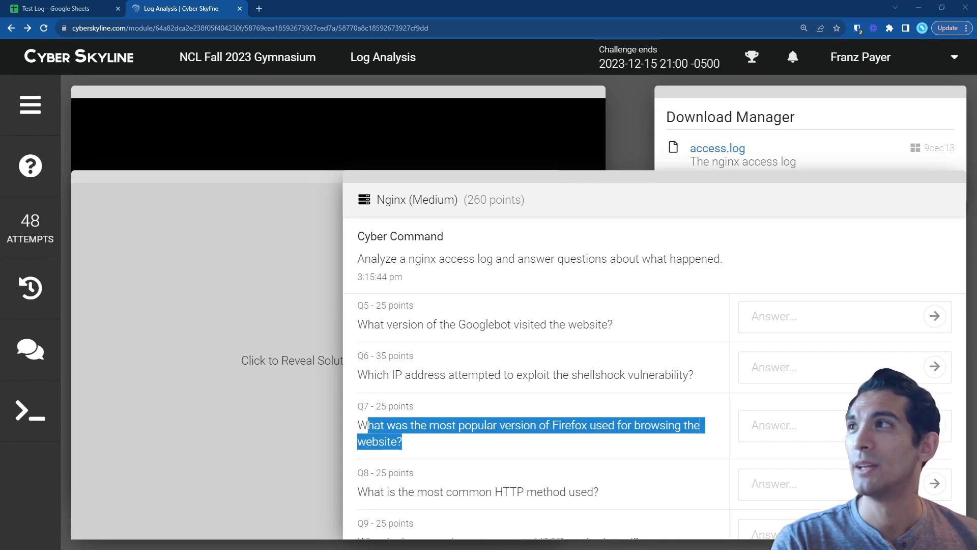
pyautogui.tripleClick(477, 425)
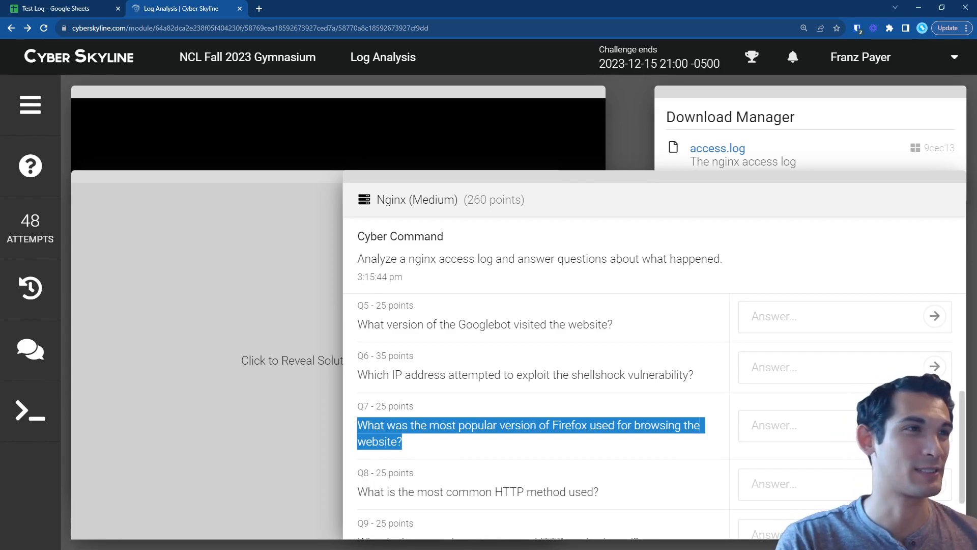
pyautogui.click(410, 349)
# - Return to the Test Log sheet, close the column stats and select the Refferer header cell I1
pyautogui.click(76, 9)
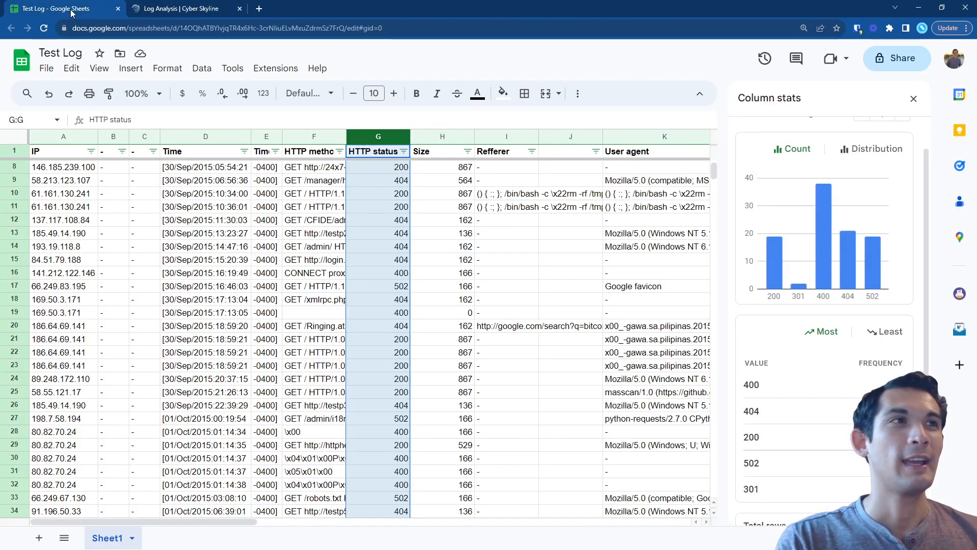
pyautogui.click(914, 99)
pyautogui.click(406, 305)
pyautogui.scroll(2, 394, 268)
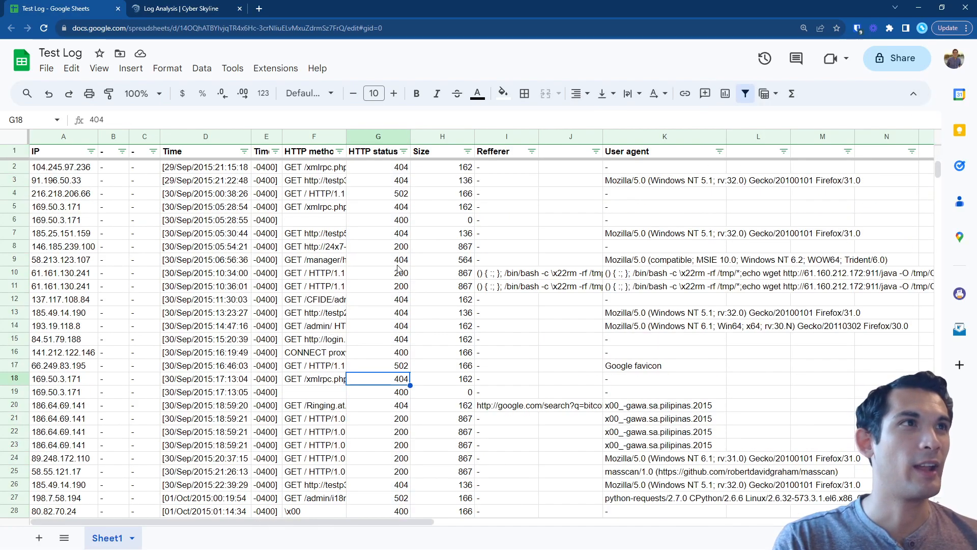
pyautogui.click(493, 156)
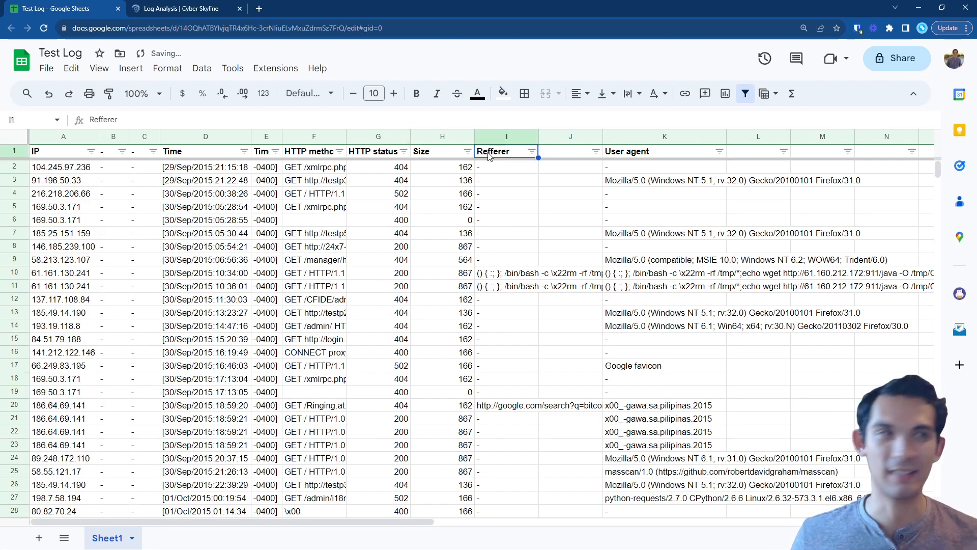
# - Correct the spelling of the header in cell I1 to Referrer
pyautogui.write('Ref')
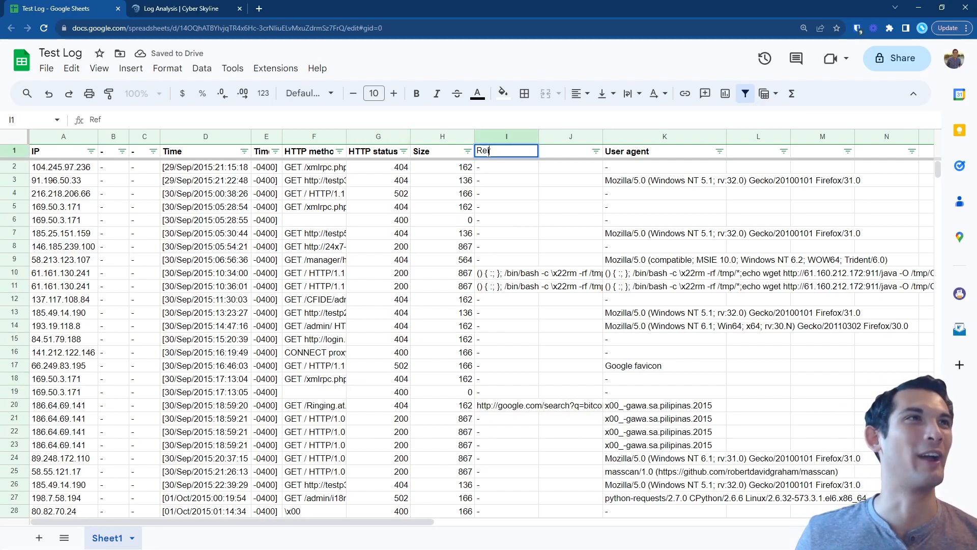
pyautogui.write('errer')
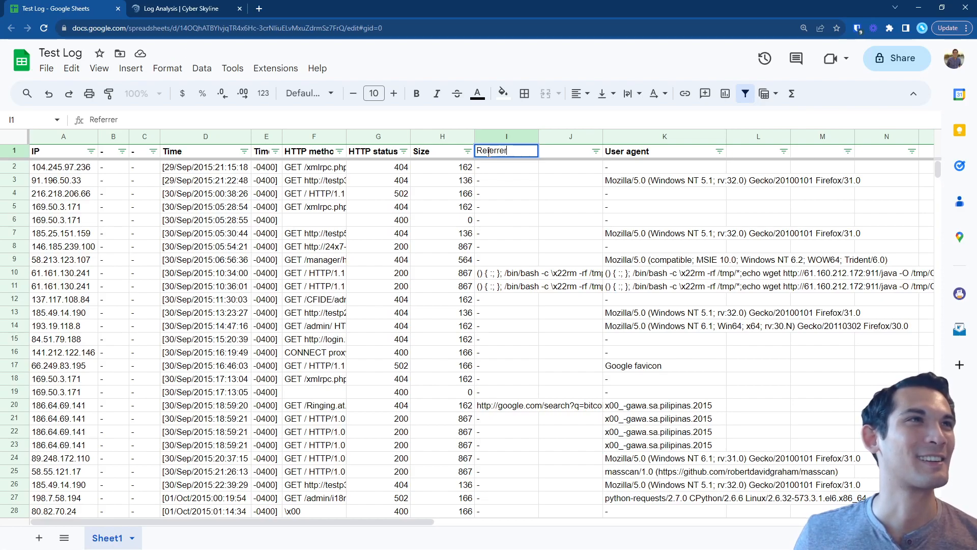
pyautogui.press('Return')
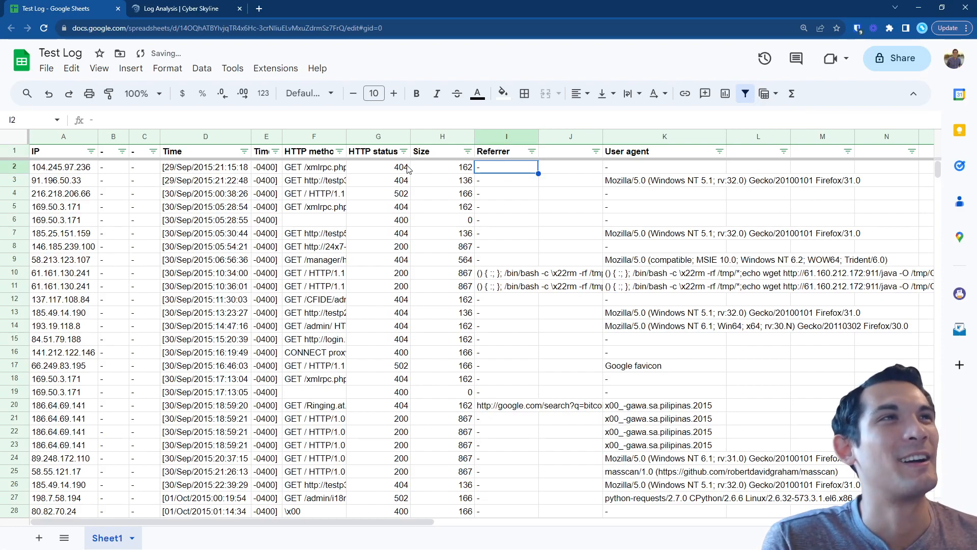
# - Filter the User agent column by condition to rows whose text contains Firefox
pyautogui.click(653, 154)
pyautogui.click(719, 152)
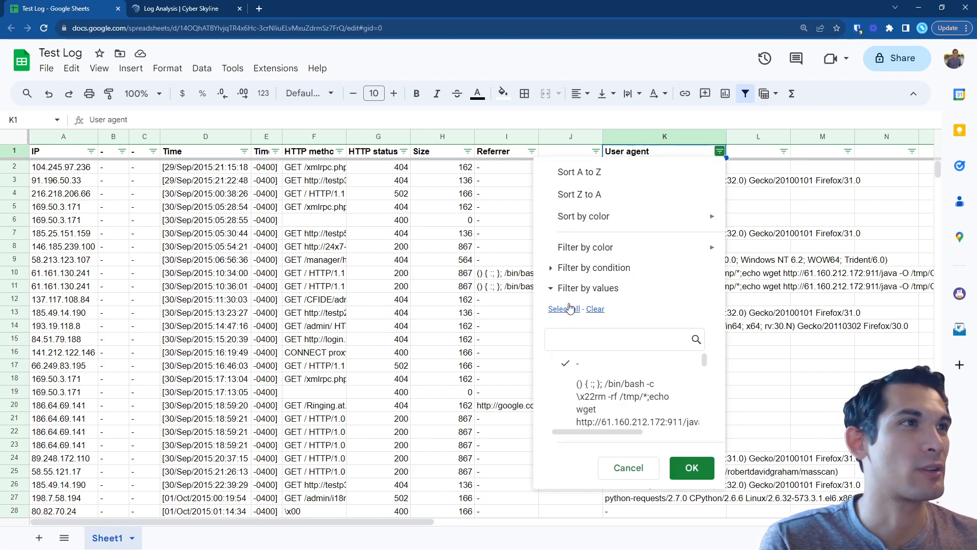
pyautogui.click(554, 270)
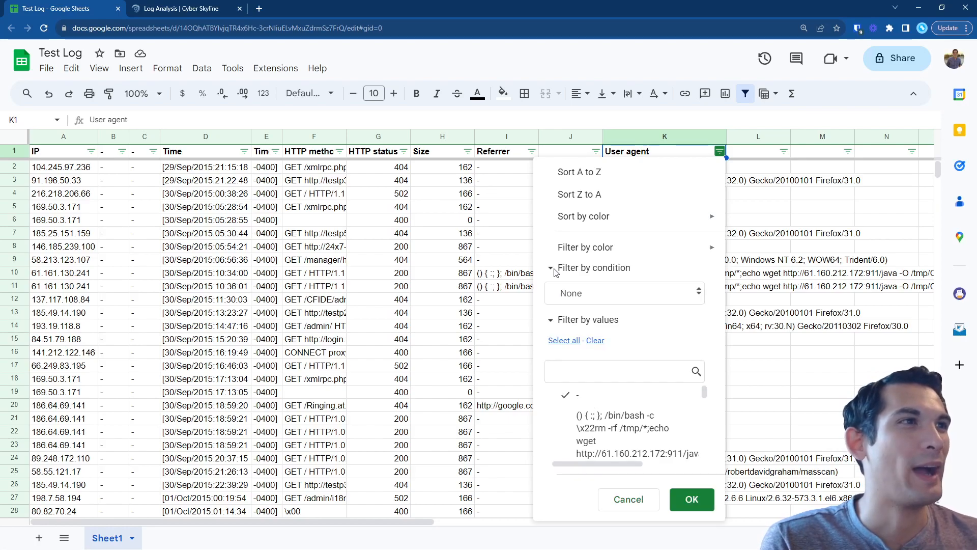
pyautogui.click(578, 295)
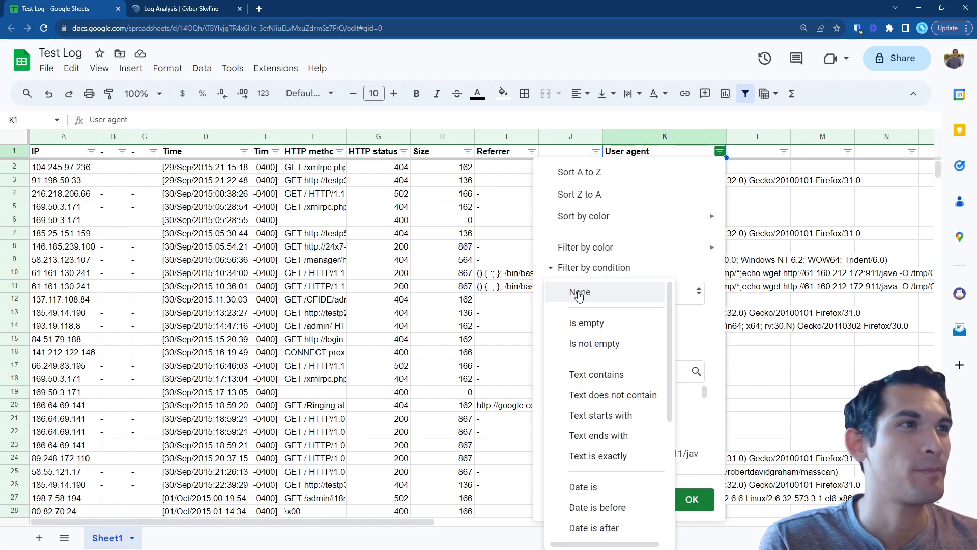
pyautogui.click(617, 376)
pyautogui.click(598, 319)
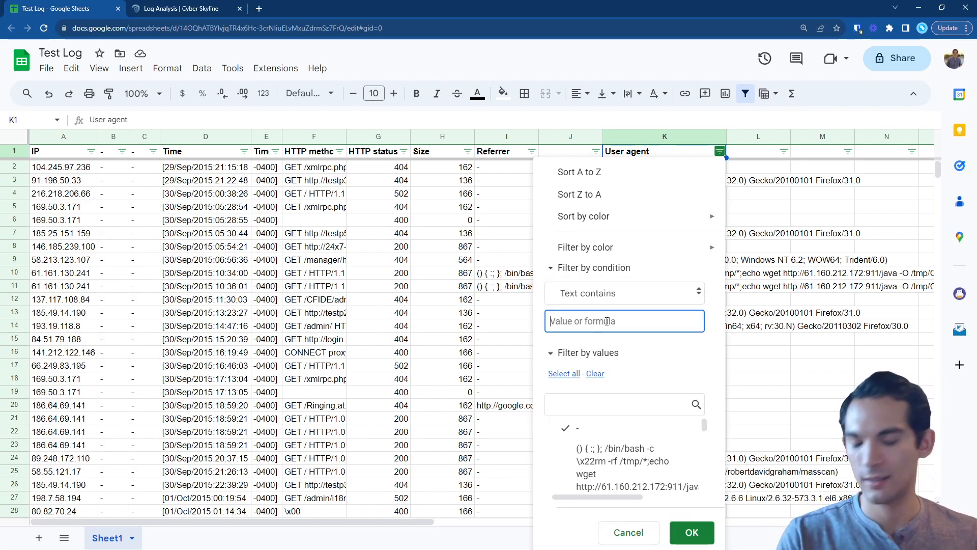
pyautogui.write('Firefox')
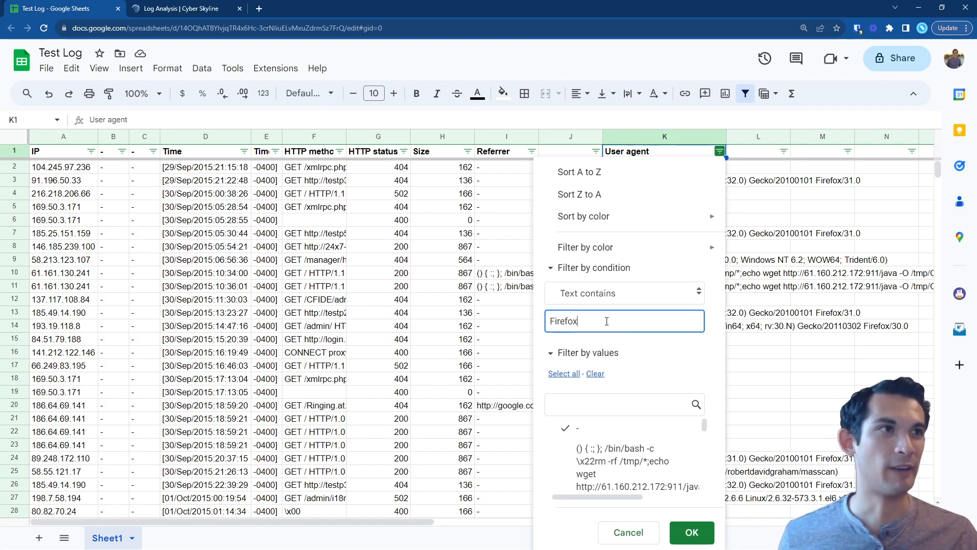
pyautogui.click(693, 540)
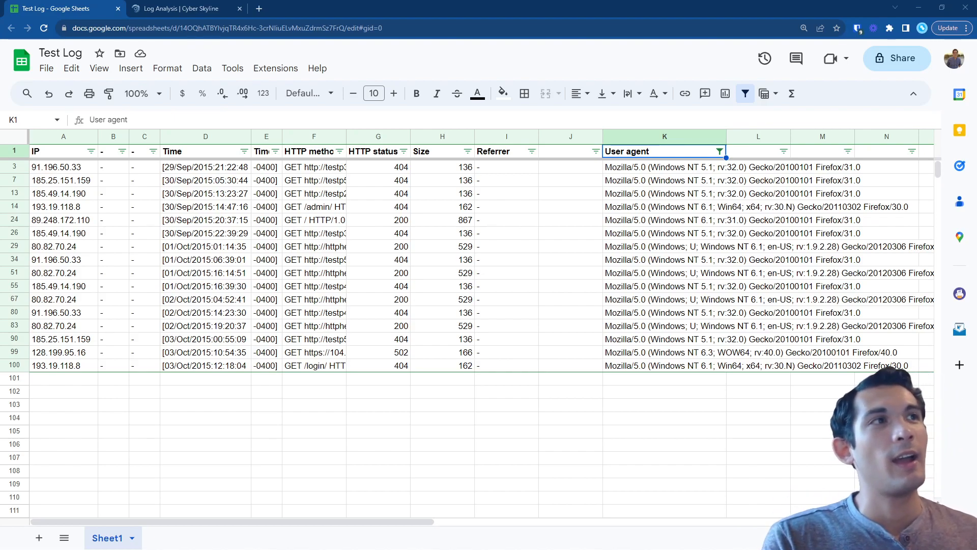
# - Check the column stats of the filtered User agent column for the most frequent values, then close them
pyautogui.click(664, 136)
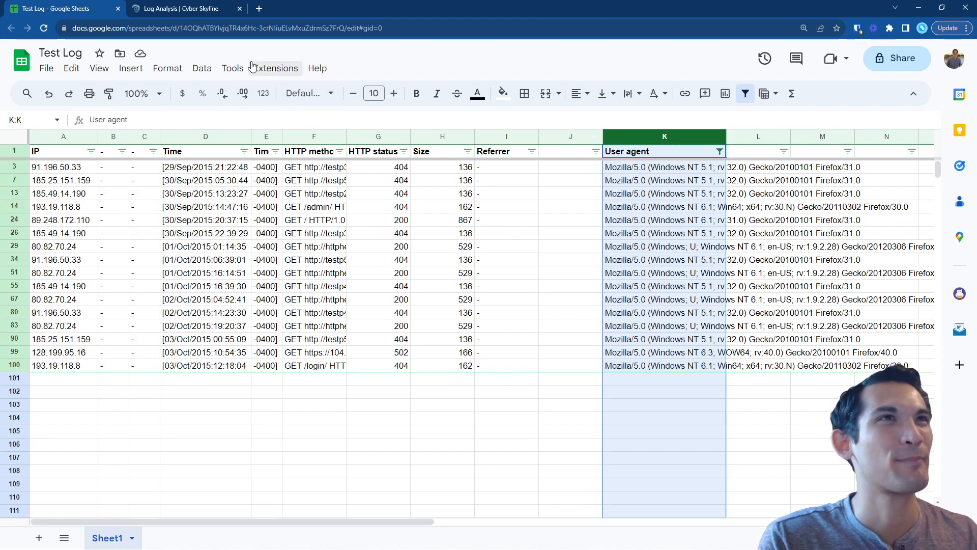
pyautogui.click(211, 68)
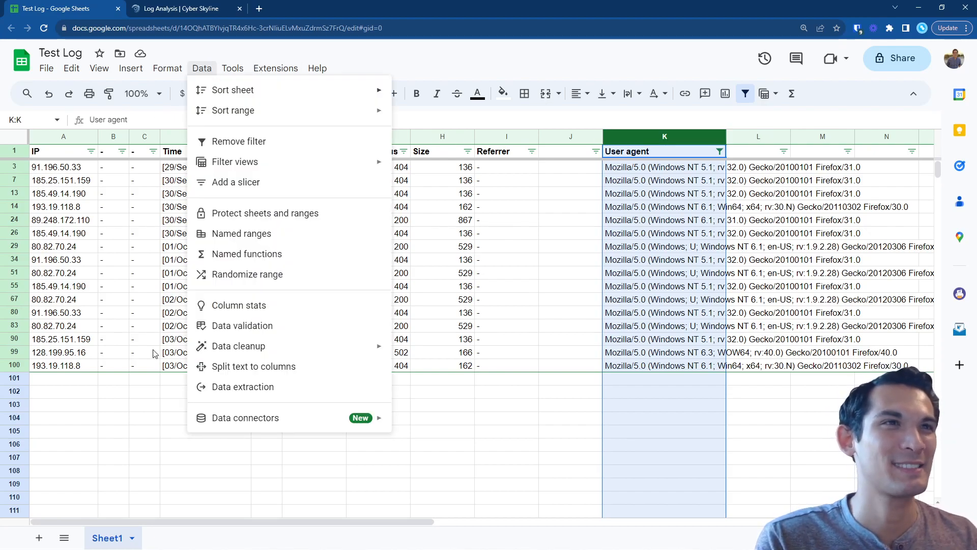
pyautogui.click(234, 308)
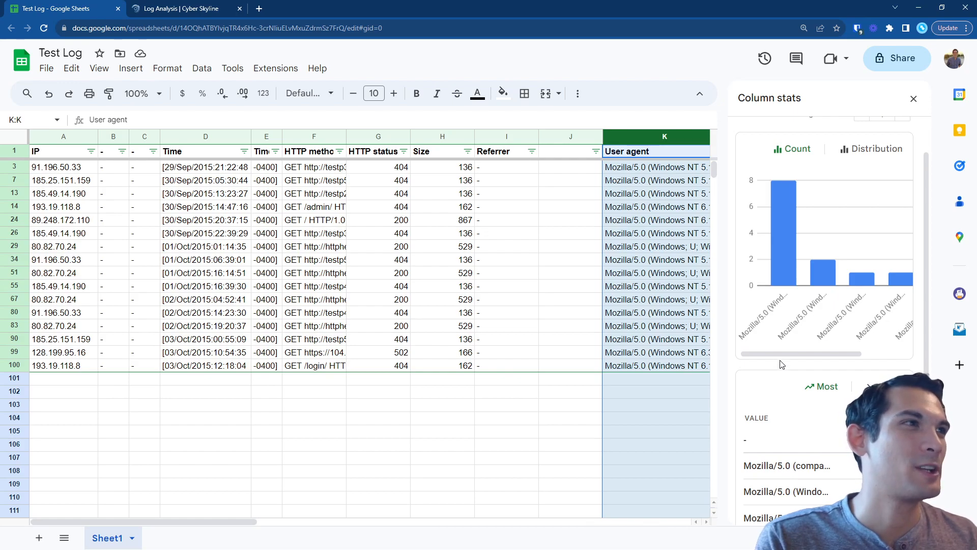
pyautogui.scroll(-2, 783, 367)
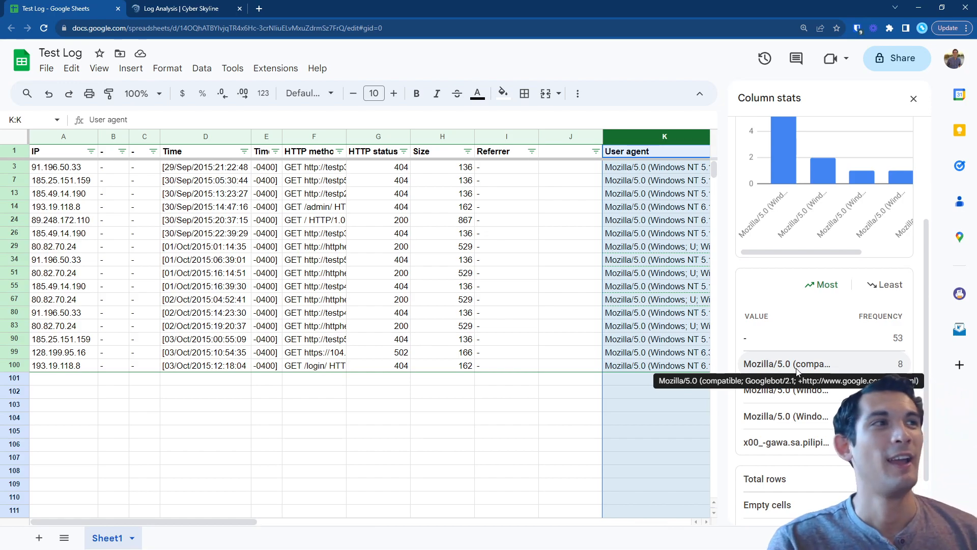
pyautogui.scroll(-1, 797, 369)
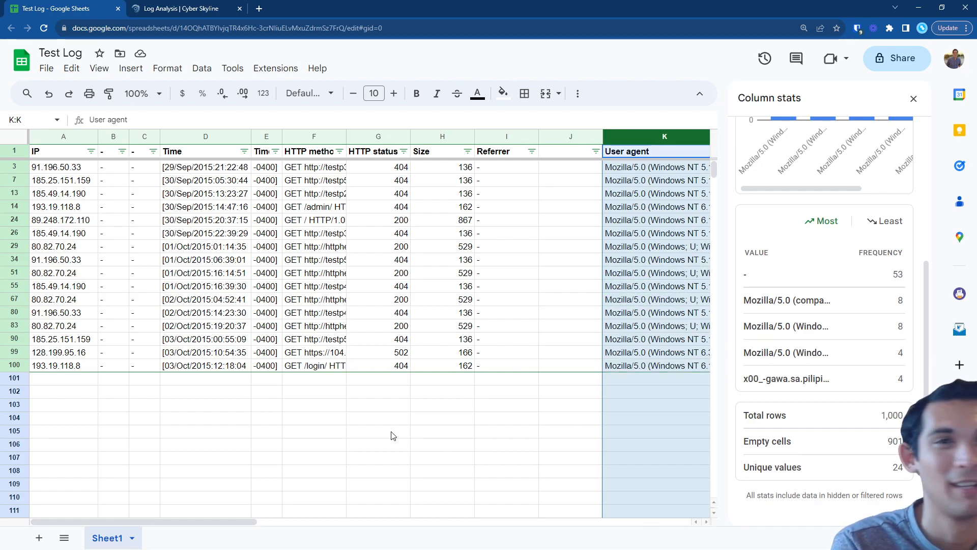
pyautogui.click(913, 99)
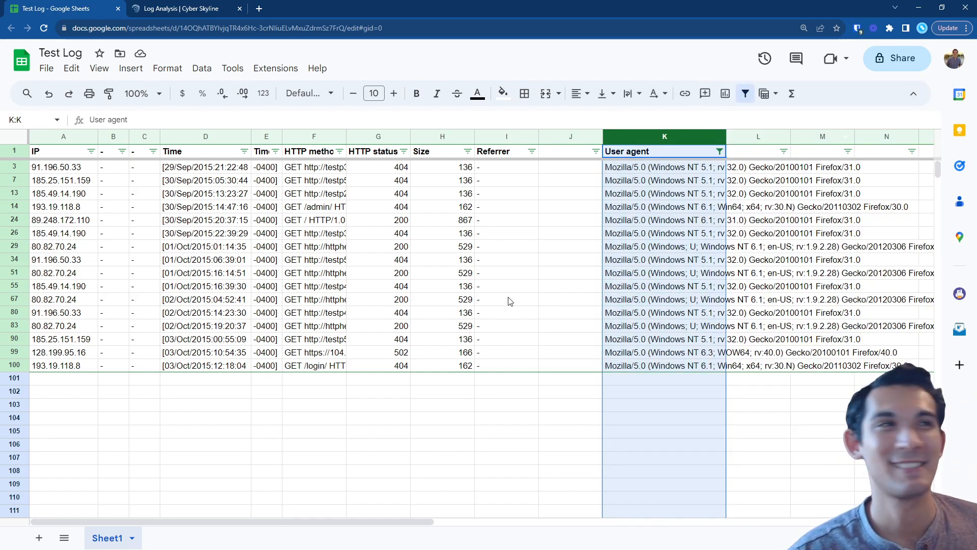
# - Add a new sheet and copy the filtered Firefox rows with their headers from Sheet1 into it, starting at A1
pyautogui.click(508, 300)
pyautogui.click(40, 538)
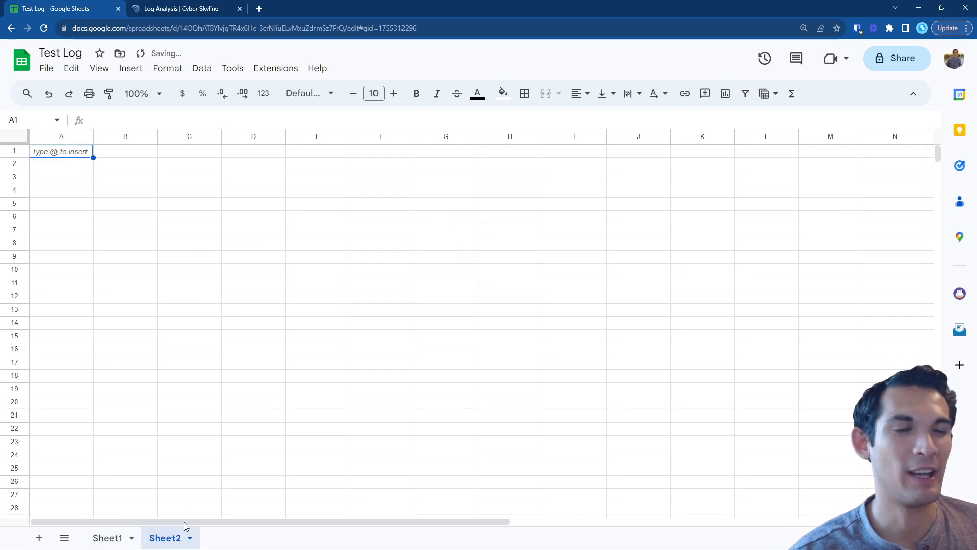
pyautogui.click(125, 537)
pyautogui.click(61, 151)
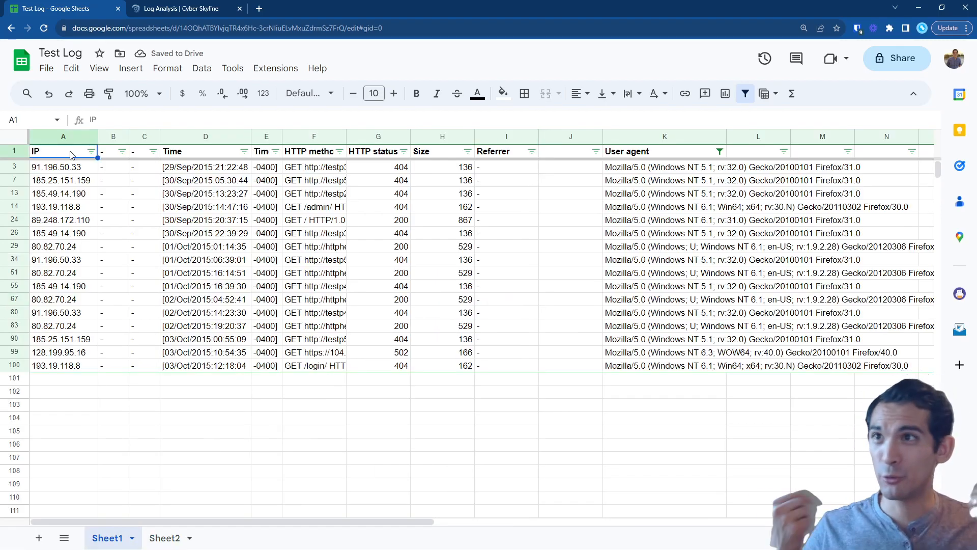
pyautogui.hotkey('ctrl', 'shift', 'Down')
pyautogui.hotkey('ctrl', 'shift', 'Right')
pyautogui.hotkey('ctrl', 'shift', 'Right')
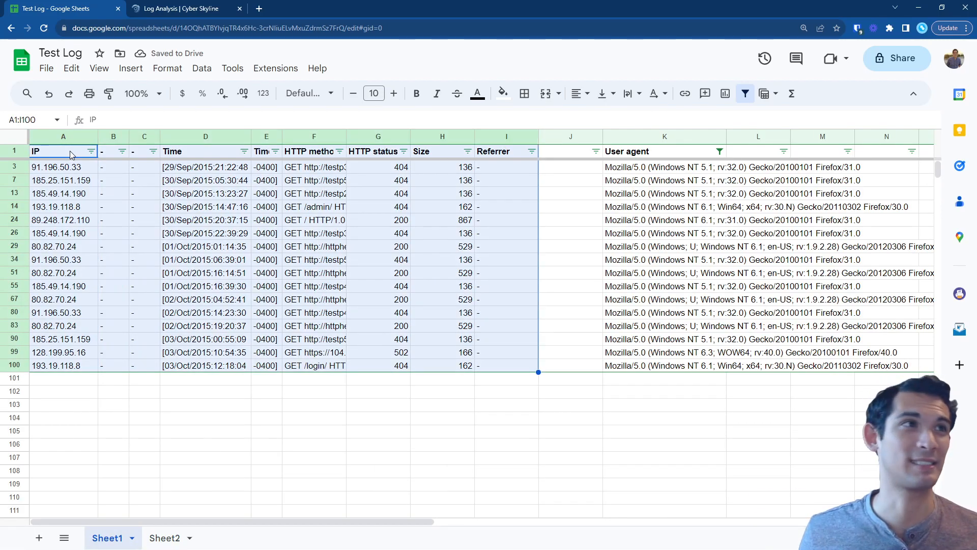
pyautogui.hotkey('ctrl', 'a')
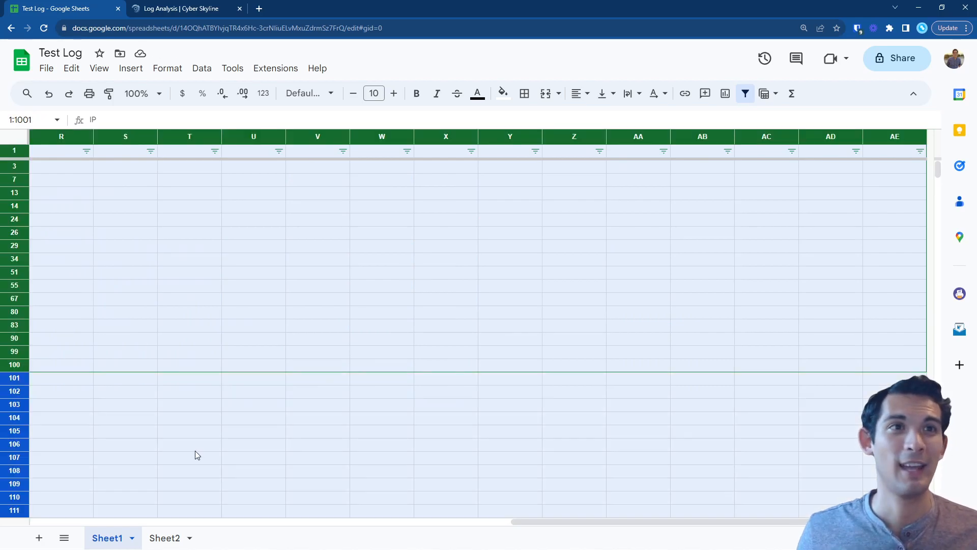
pyautogui.click(164, 538)
pyautogui.hotkey('ctrl', 'v')
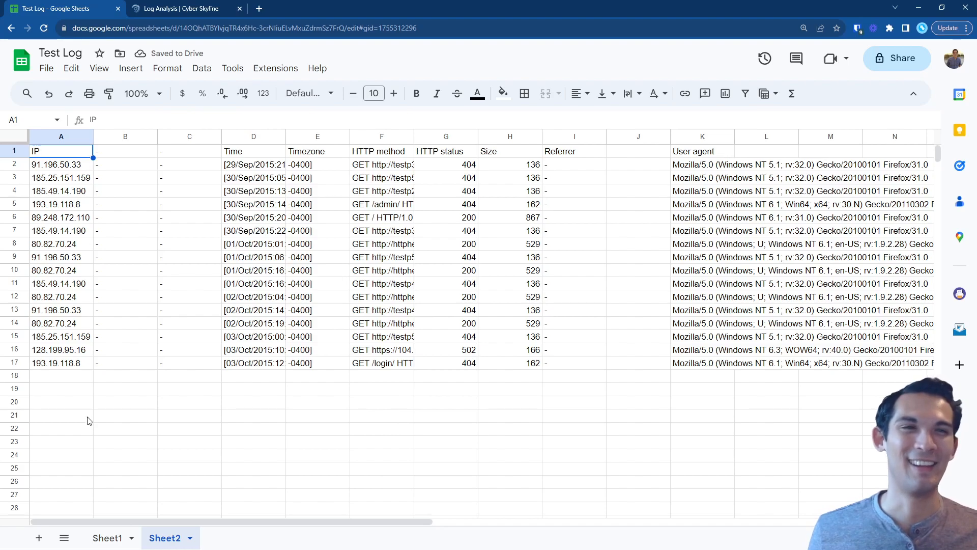
# - Show the column stats for the User agent column on Sheet2, ignoring 1 row, and examine the most frequent value
pyautogui.click(14, 151)
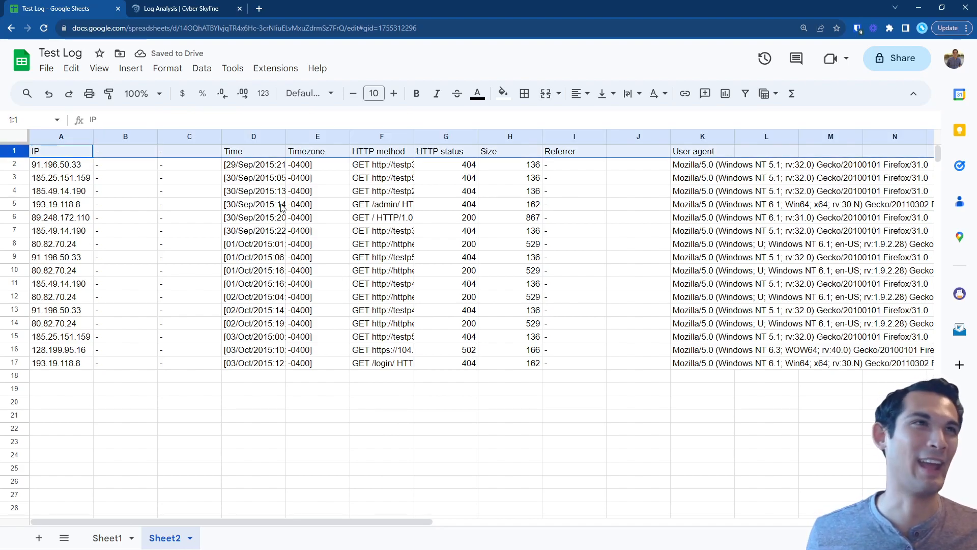
pyautogui.click(342, 229)
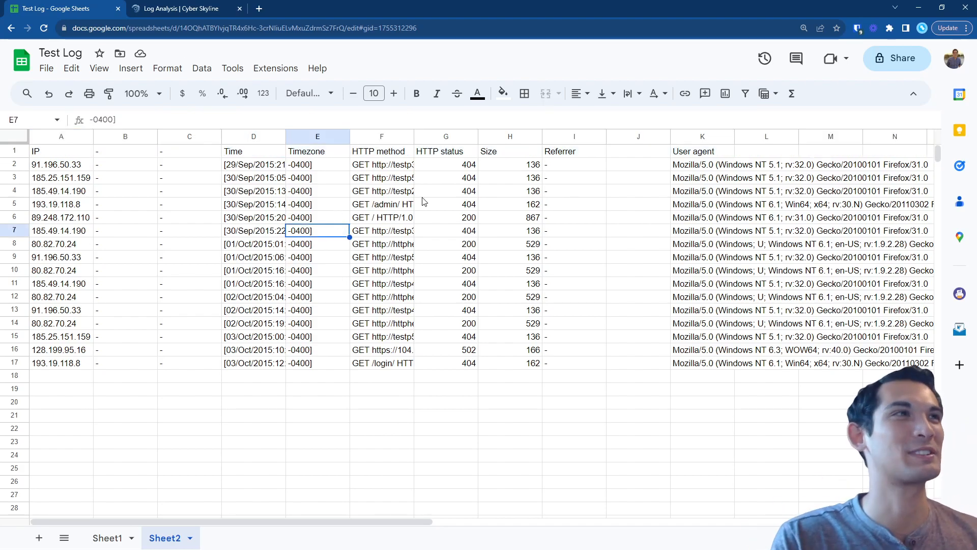
pyautogui.click(698, 137)
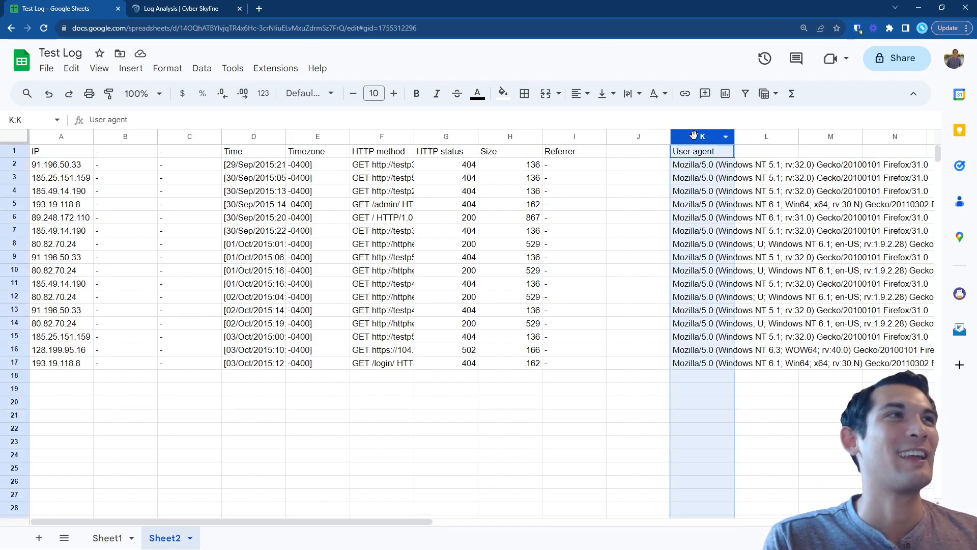
pyautogui.click(202, 68)
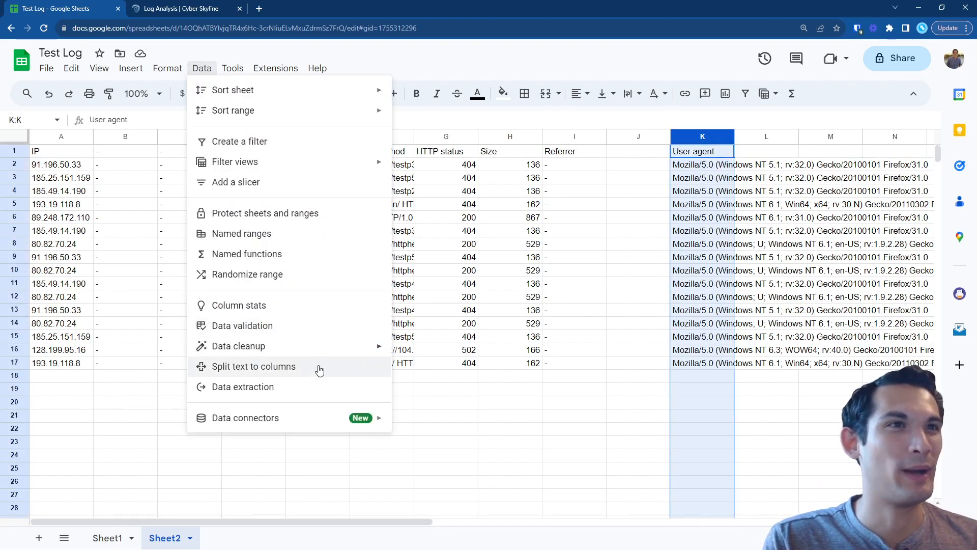
pyautogui.click(289, 304)
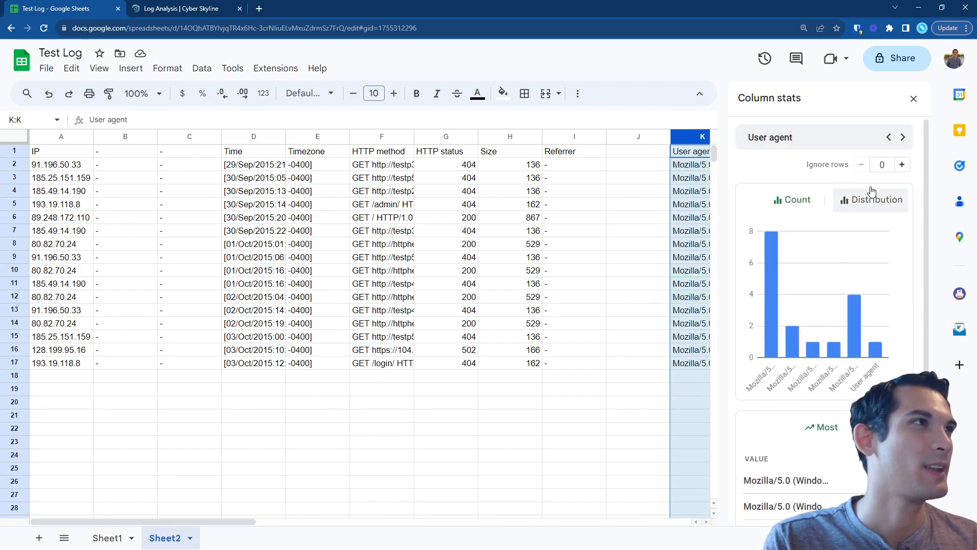
pyautogui.click(902, 165)
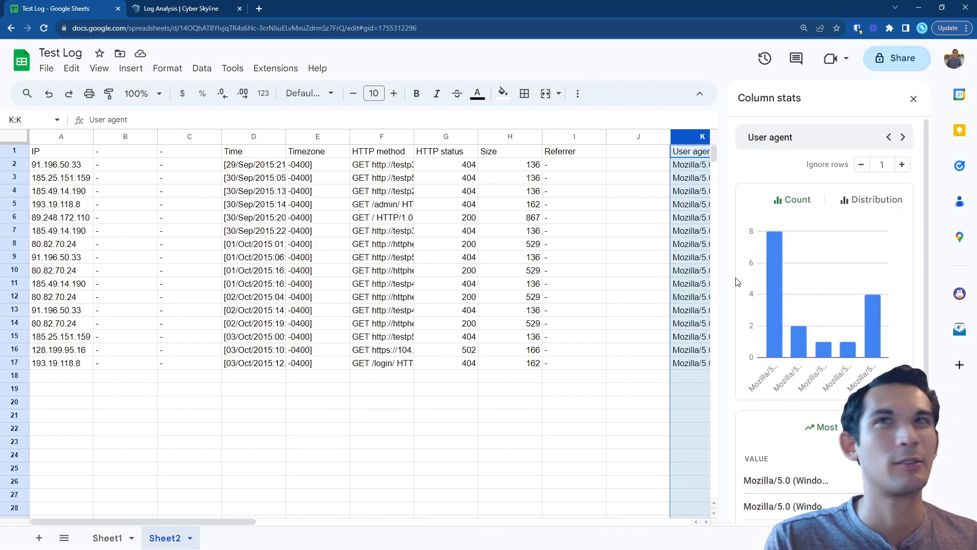
pyautogui.scroll(-4, 805, 405)
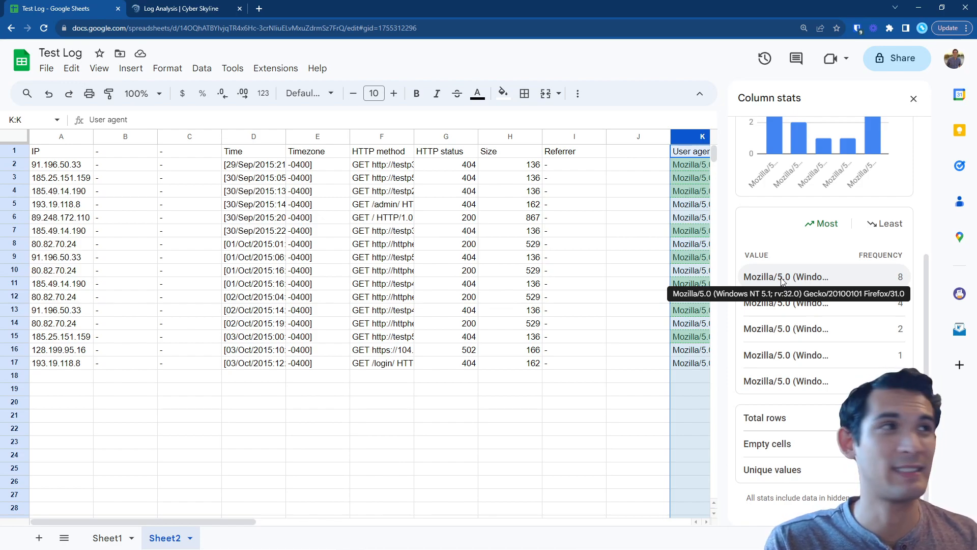
# - Copy the user agent string from K2 and try to submit it on the Cyber Skyline page as the Q7 answer
pyautogui.click(692, 168)
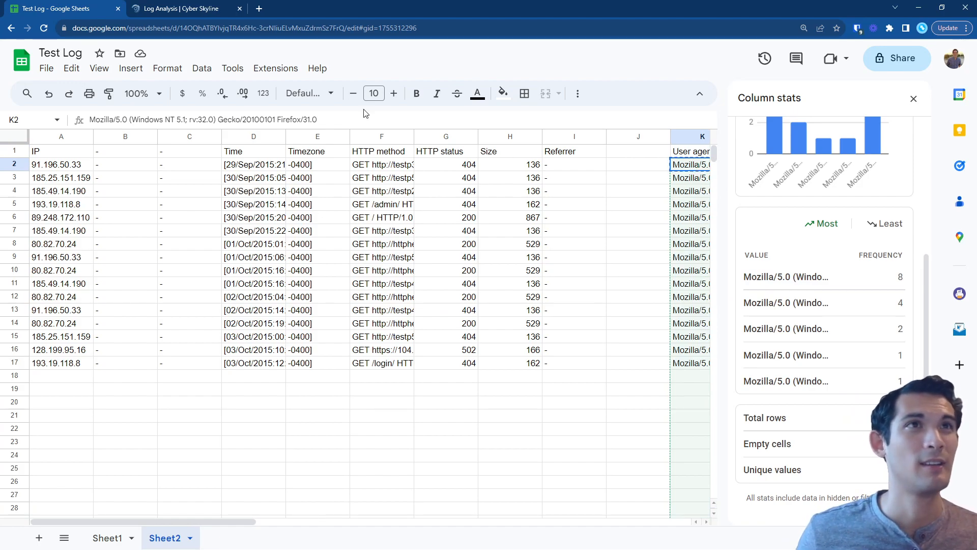
pyautogui.click(206, 11)
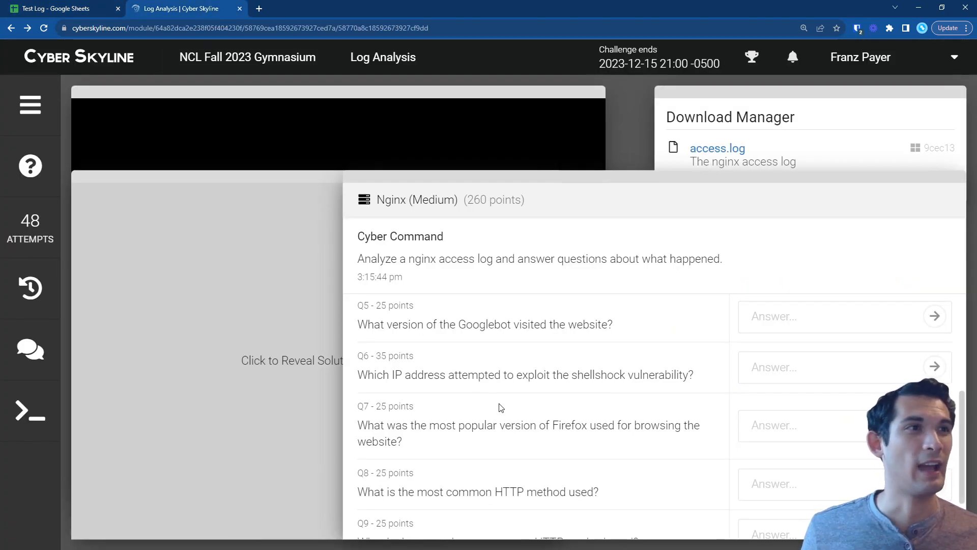
pyautogui.click(801, 450)
pyautogui.hotkey('ctrl', 'v')
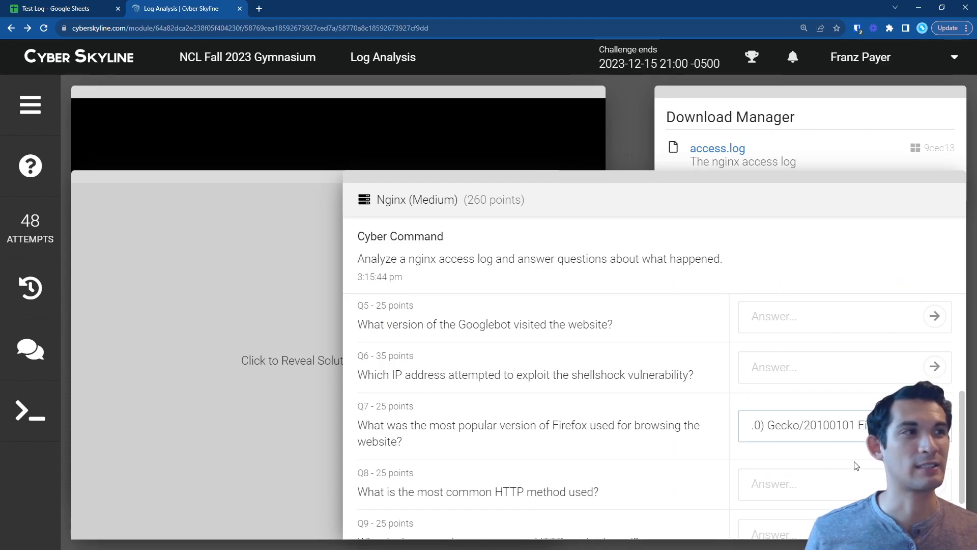
pyautogui.press('Return')
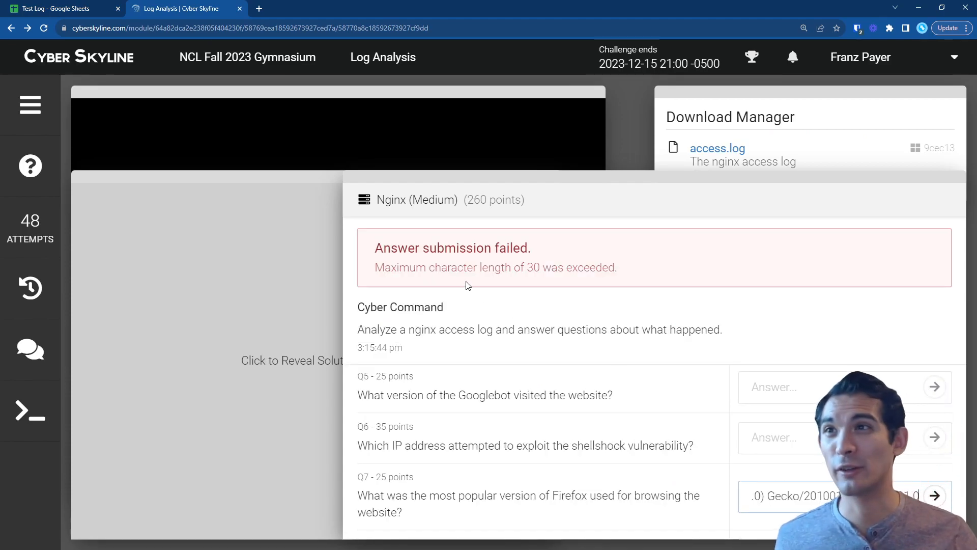
# - Trim the Q7 answer on the most popular Firefox version down to Firefox/31.0
pyautogui.scroll(-2, 809, 386)
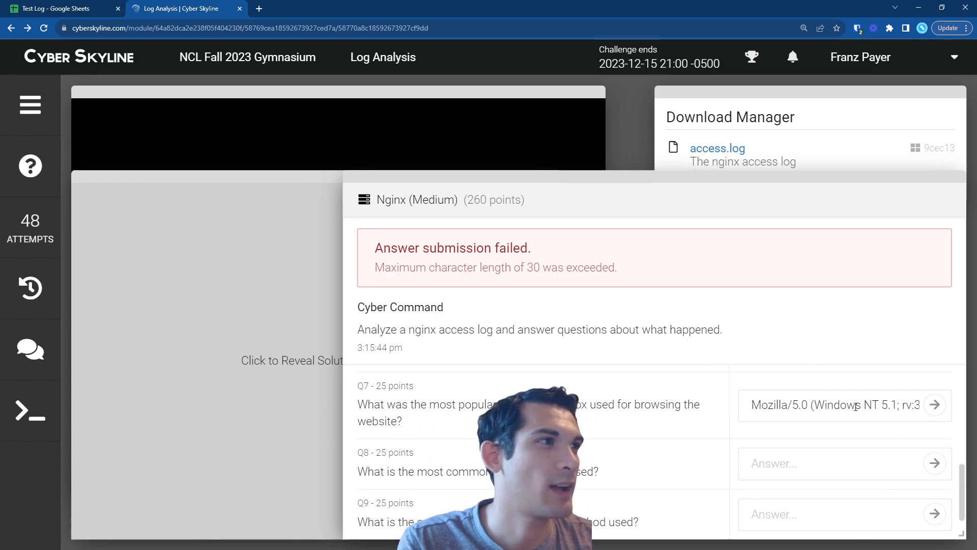
pyautogui.click(875, 404)
pyautogui.hotkey('ctrl', 'Right')
pyautogui.hotkey('ctrl', 'Right')
pyautogui.hotkey('ctrl', 'Right')
pyautogui.hotkey('ctrl', 'Right')
pyautogui.hotkey('ctrl', 'Right')
pyautogui.hotkey('ctrl', 'Right')
pyautogui.hotkey('ctrl', 'Right')
pyautogui.hotkey('ctrl', 'Right')
pyautogui.hotkey('ctrl', 'Right')
pyautogui.hotkey('ctrl', 'Right')
pyautogui.hotkey('ctrl', 'Right')
pyautogui.hotkey('ctrl', 'Right')
pyautogui.hotkey('ctrl', 'Right')
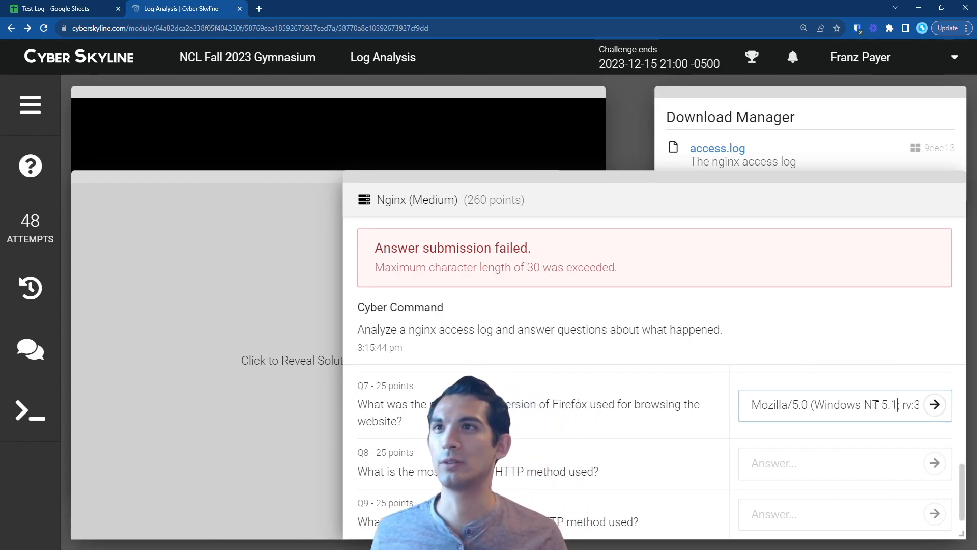
pyautogui.hotkey('ctrl', 'Left')
pyautogui.hotkey('ctrl', 'Left')
pyautogui.hotkey('ctrl', 'shift', 'Left')
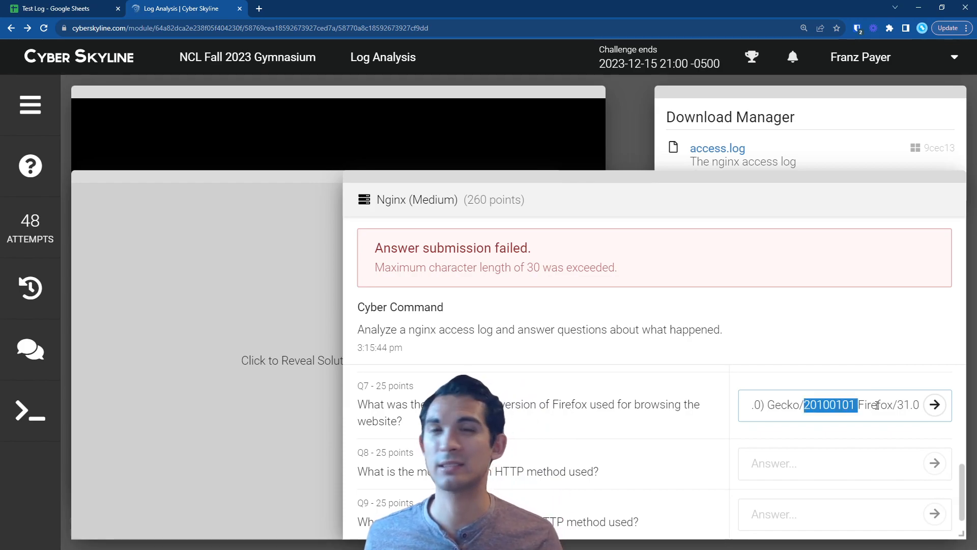
pyautogui.hotkey('shift', 'Home')
pyautogui.press('BackSpace')
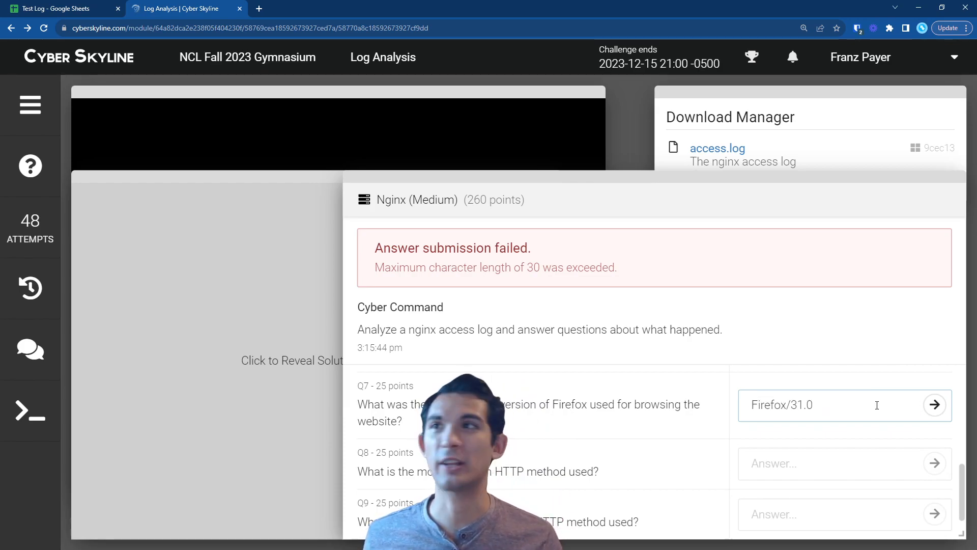
# - Submit Firefox/31.0 as the Q7 answer and review the question's wording
pyautogui.press('Return')
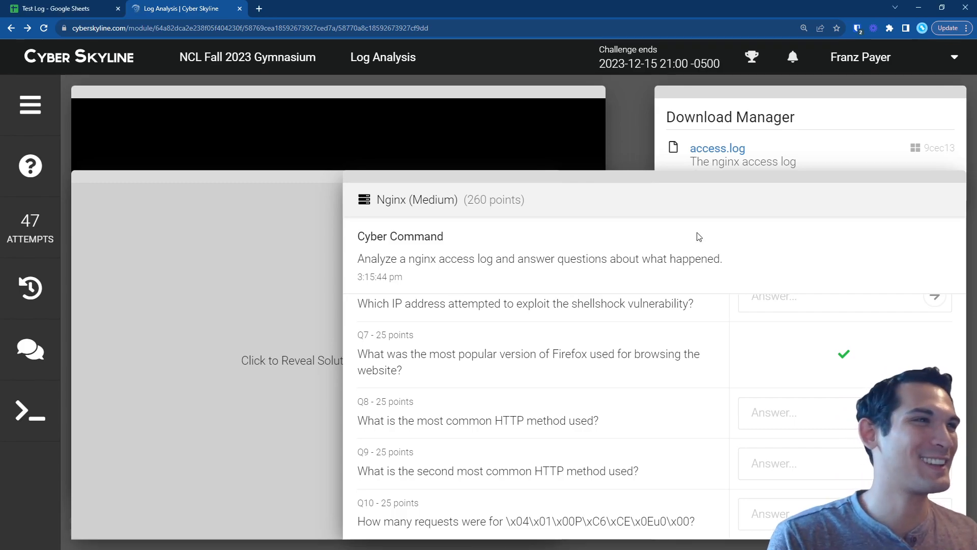
pyautogui.moveTo(660, 353); pyautogui.dragTo(440, 362)
pyautogui.click(653, 380)
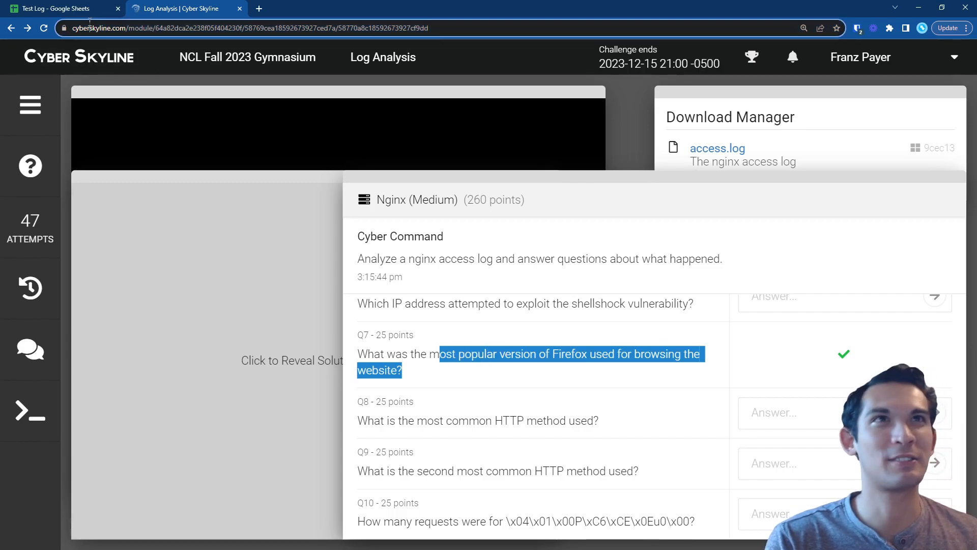
# - Switch to the Test Log spreadsheet and show the column stats for the IP column on Sheet2
pyautogui.click(68, 8)
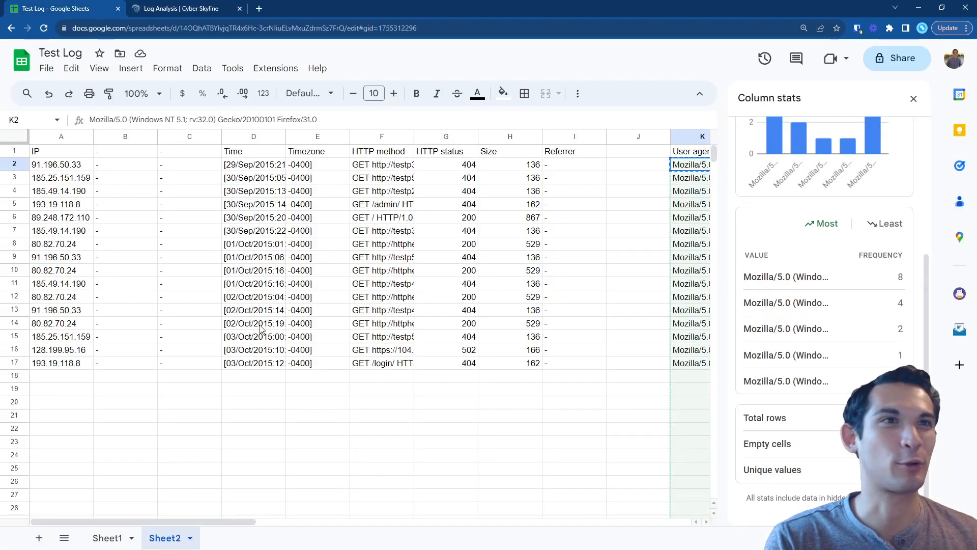
pyautogui.click(79, 353)
pyautogui.click(80, 365)
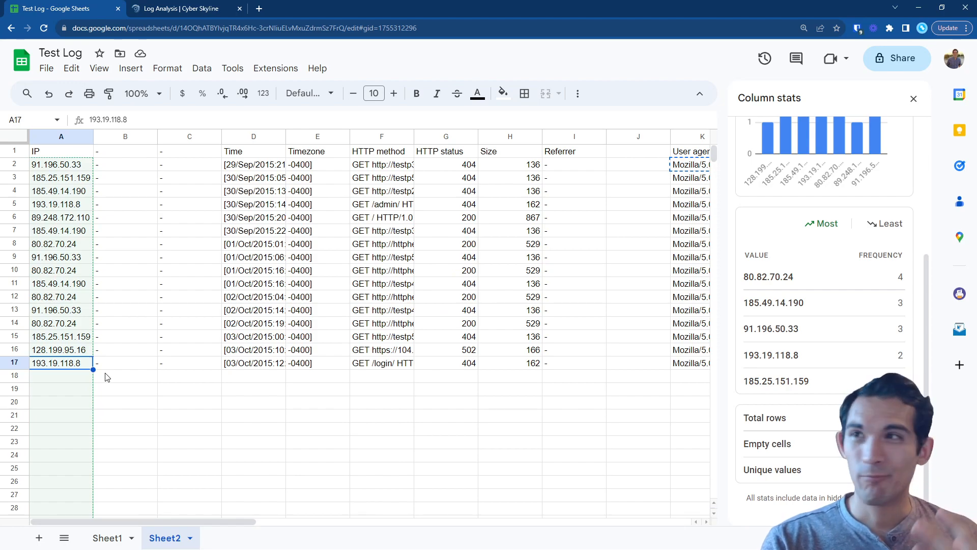
# - Switch to the Cyber Skyline page and reread the Q7 question on the most popular Firefox version
pyautogui.click(145, 10)
pyautogui.click(433, 358)
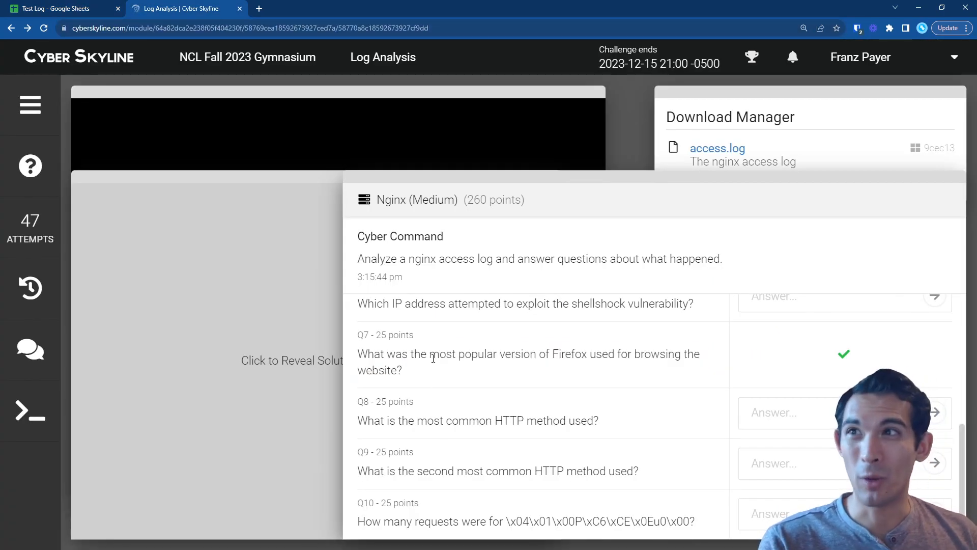
pyautogui.doubleClick(433, 357)
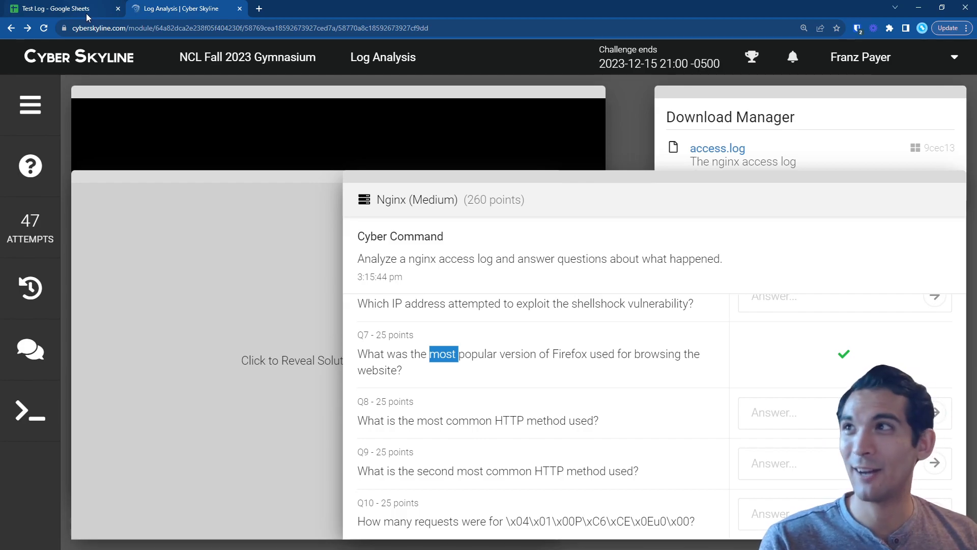
pyautogui.tripleClick(411, 356)
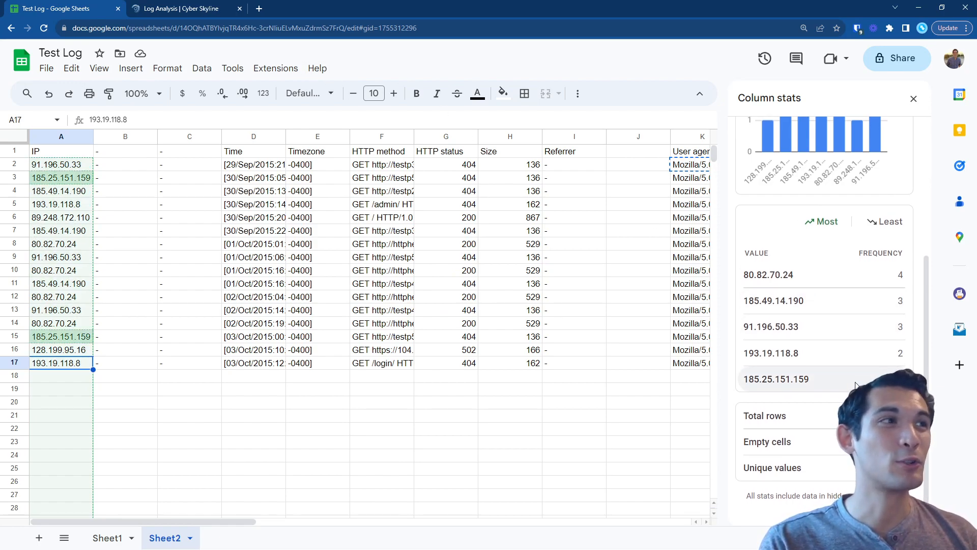
# - In the Test Log spreadsheet, examine the frequency chart and most frequent values in Sheet2's IP column stats
pyautogui.scroll(1, 813, 357)
pyautogui.scroll(1, 813, 358)
pyautogui.scroll(-2, 813, 358)
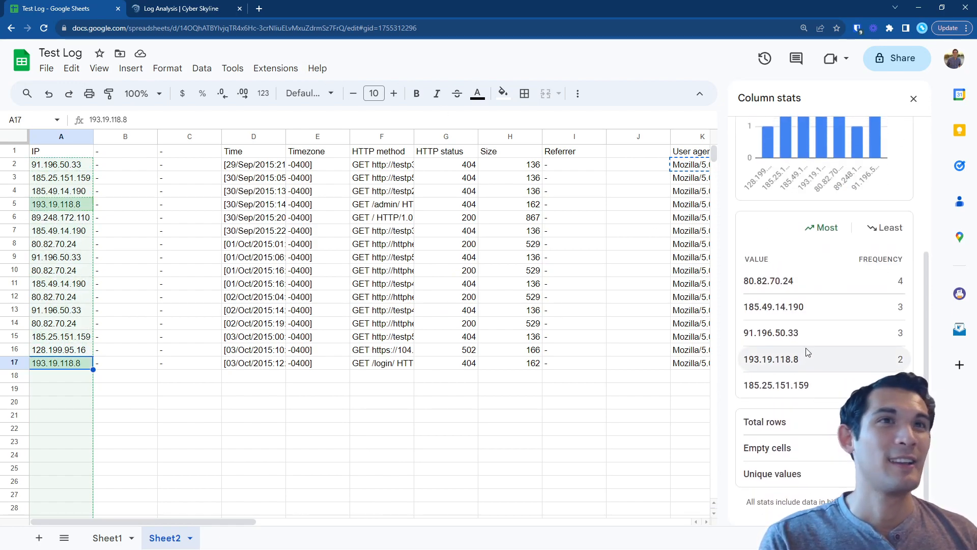
pyautogui.scroll(10, 746, 353)
pyautogui.scroll(-5, 813, 425)
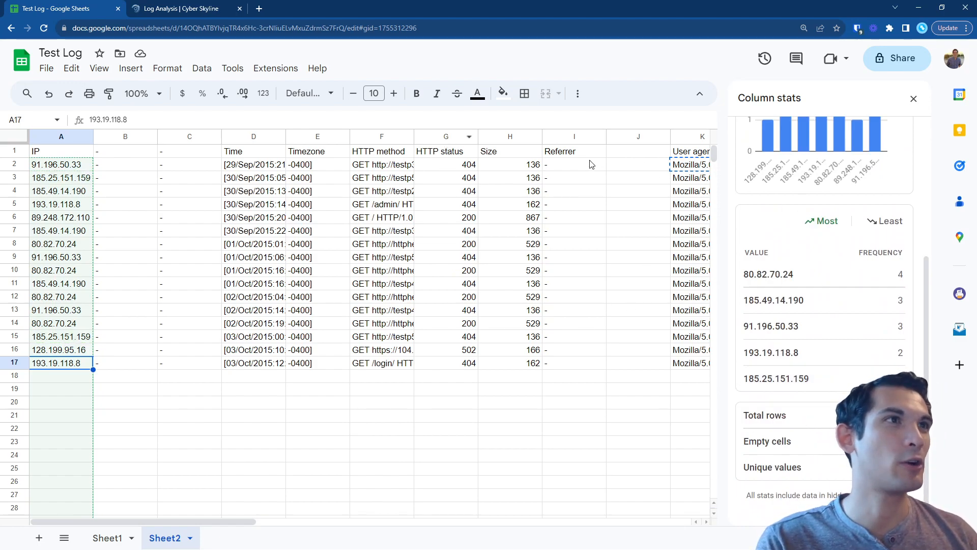
# - Show the column stats for the HTTP status column on Sheet2 and examine its value frequencies and summary figures
pyautogui.click(448, 135)
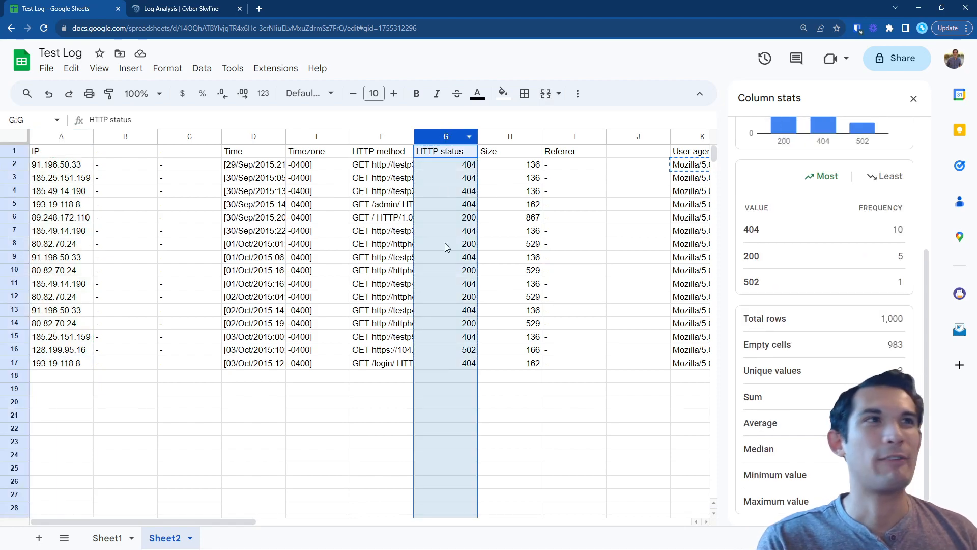
pyautogui.scroll(-1, 819, 346)
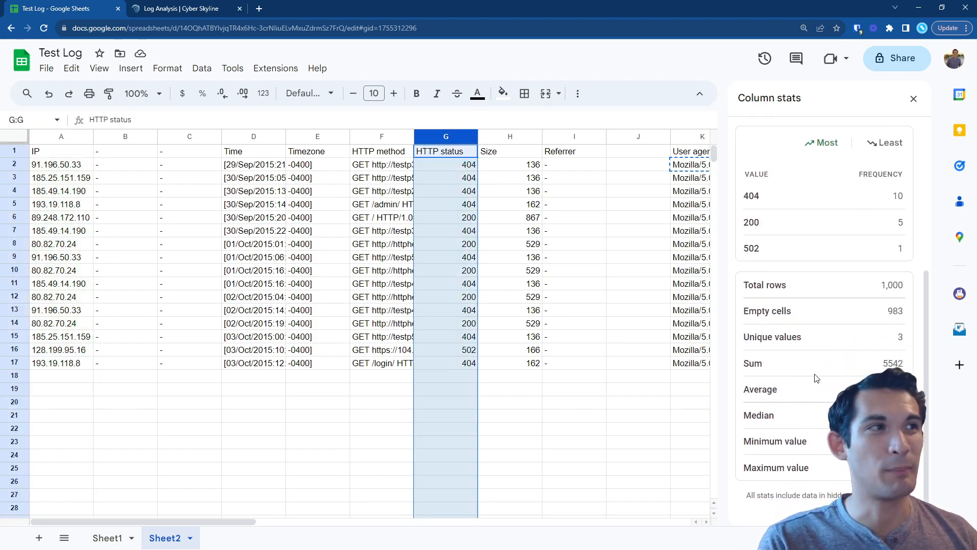
pyautogui.scroll(1, 806, 382)
pyautogui.scroll(-1, 806, 382)
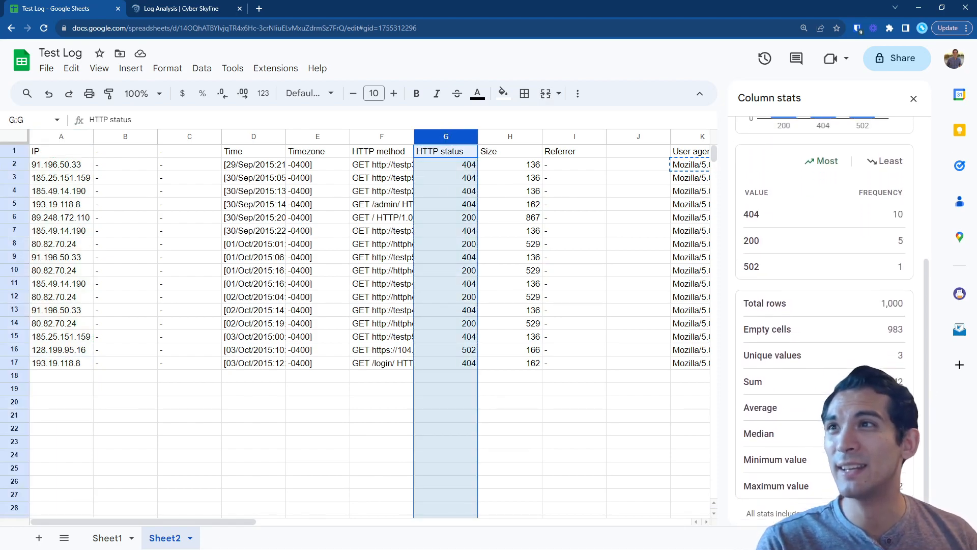